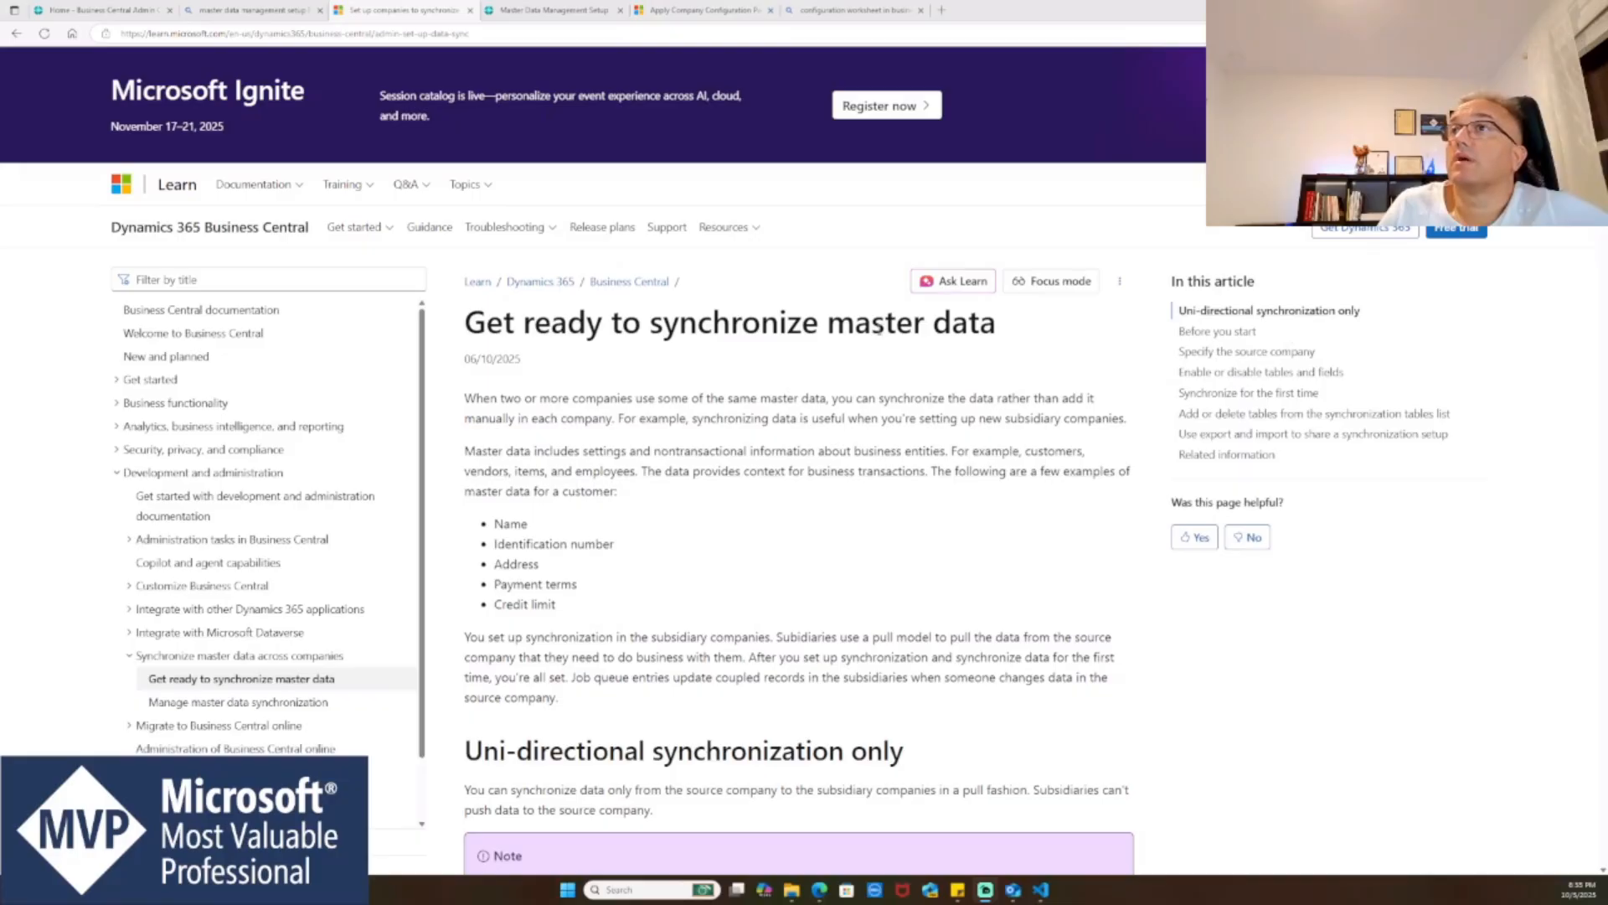
left_click_drag(656, 329, 1001, 328)
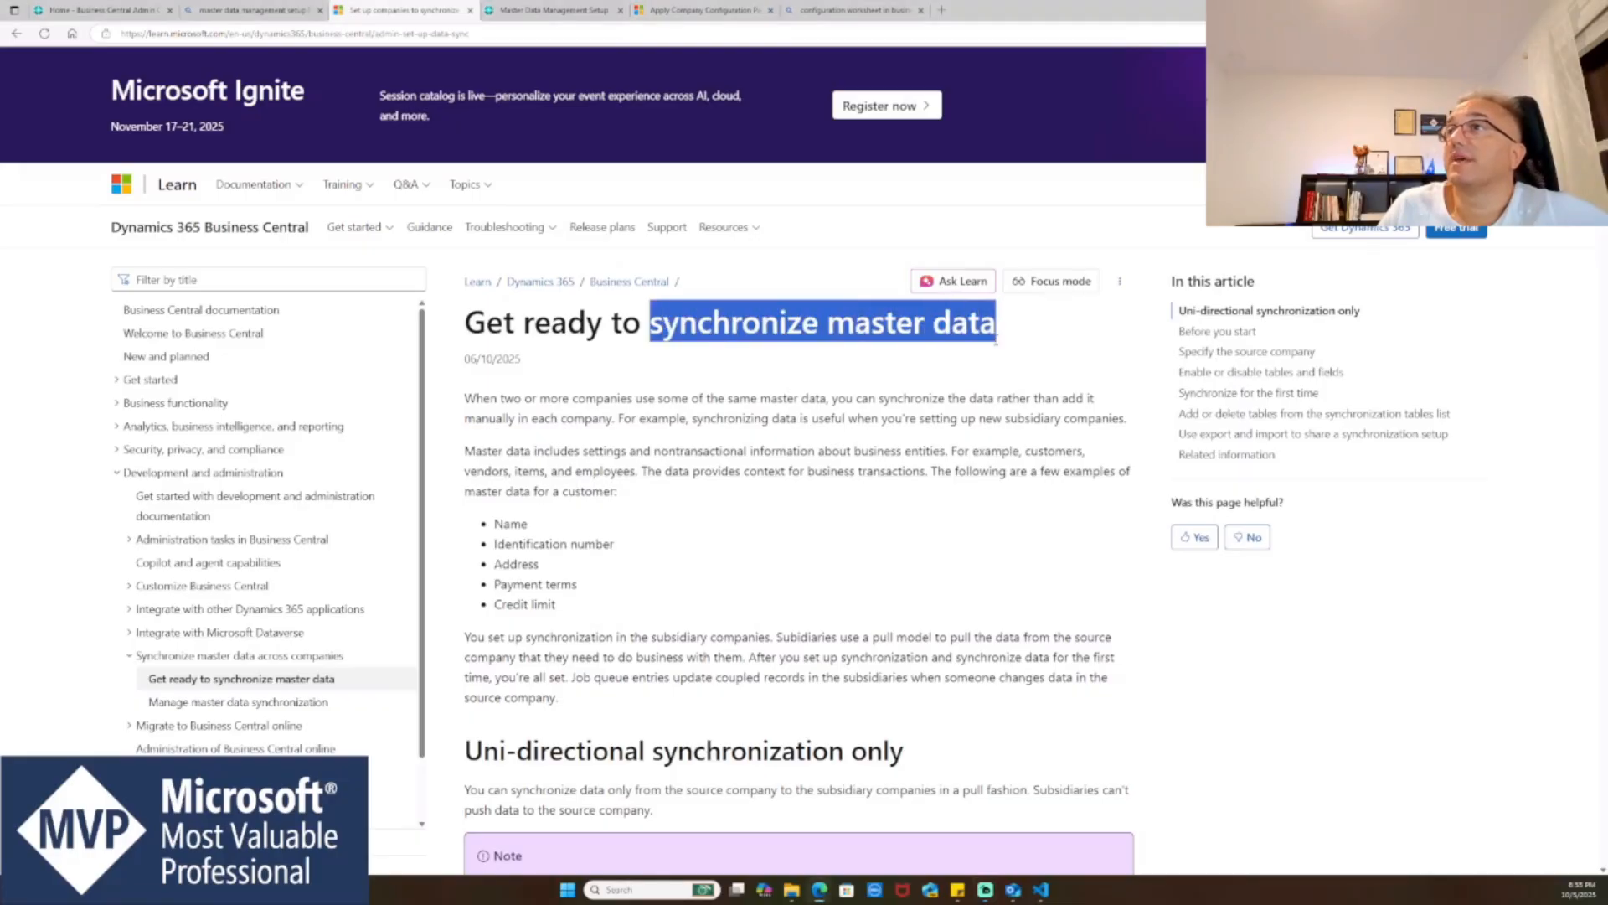
left_click(956, 444)
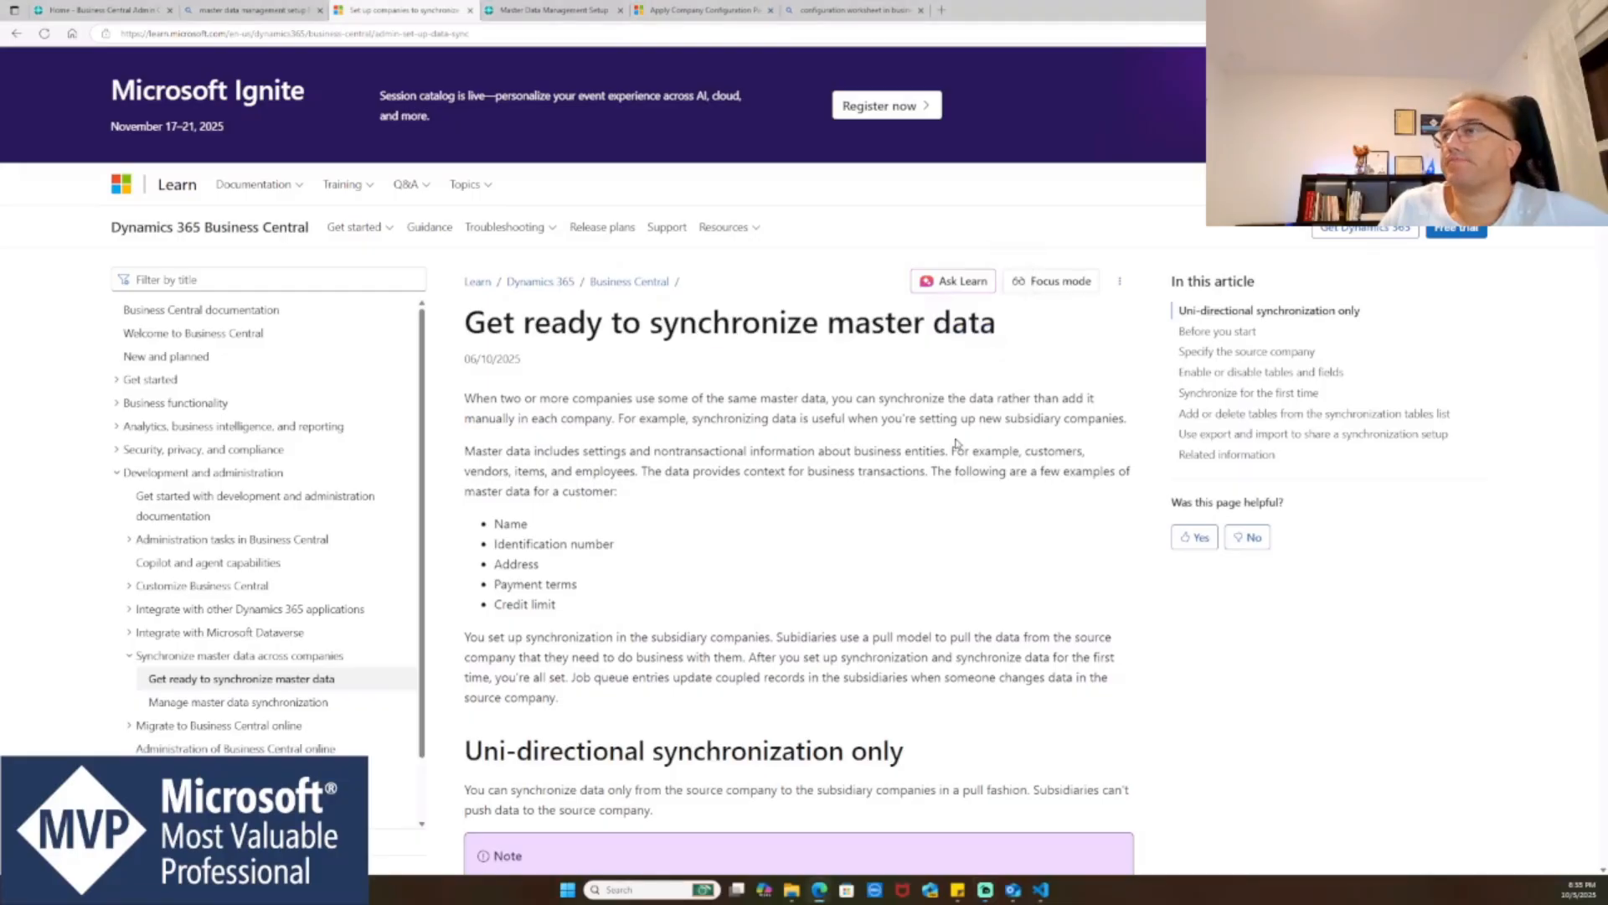
- In the Business Central test company, close the open setup page, search for "master data" and open Master Data Management Setup
left_click(519, 10)
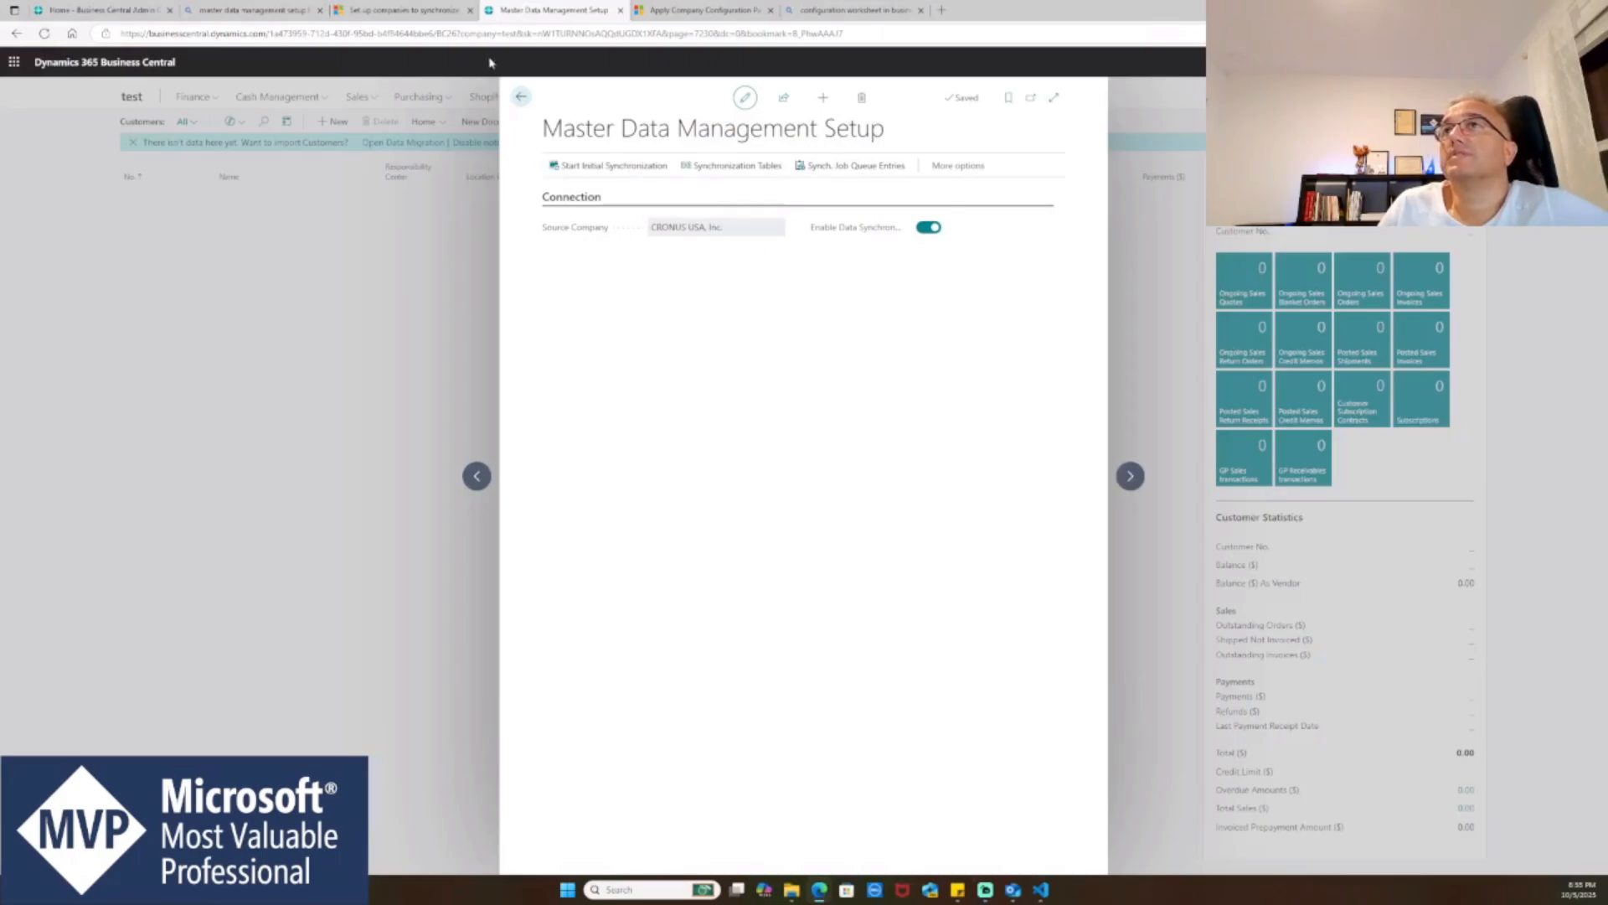
key("Escape")
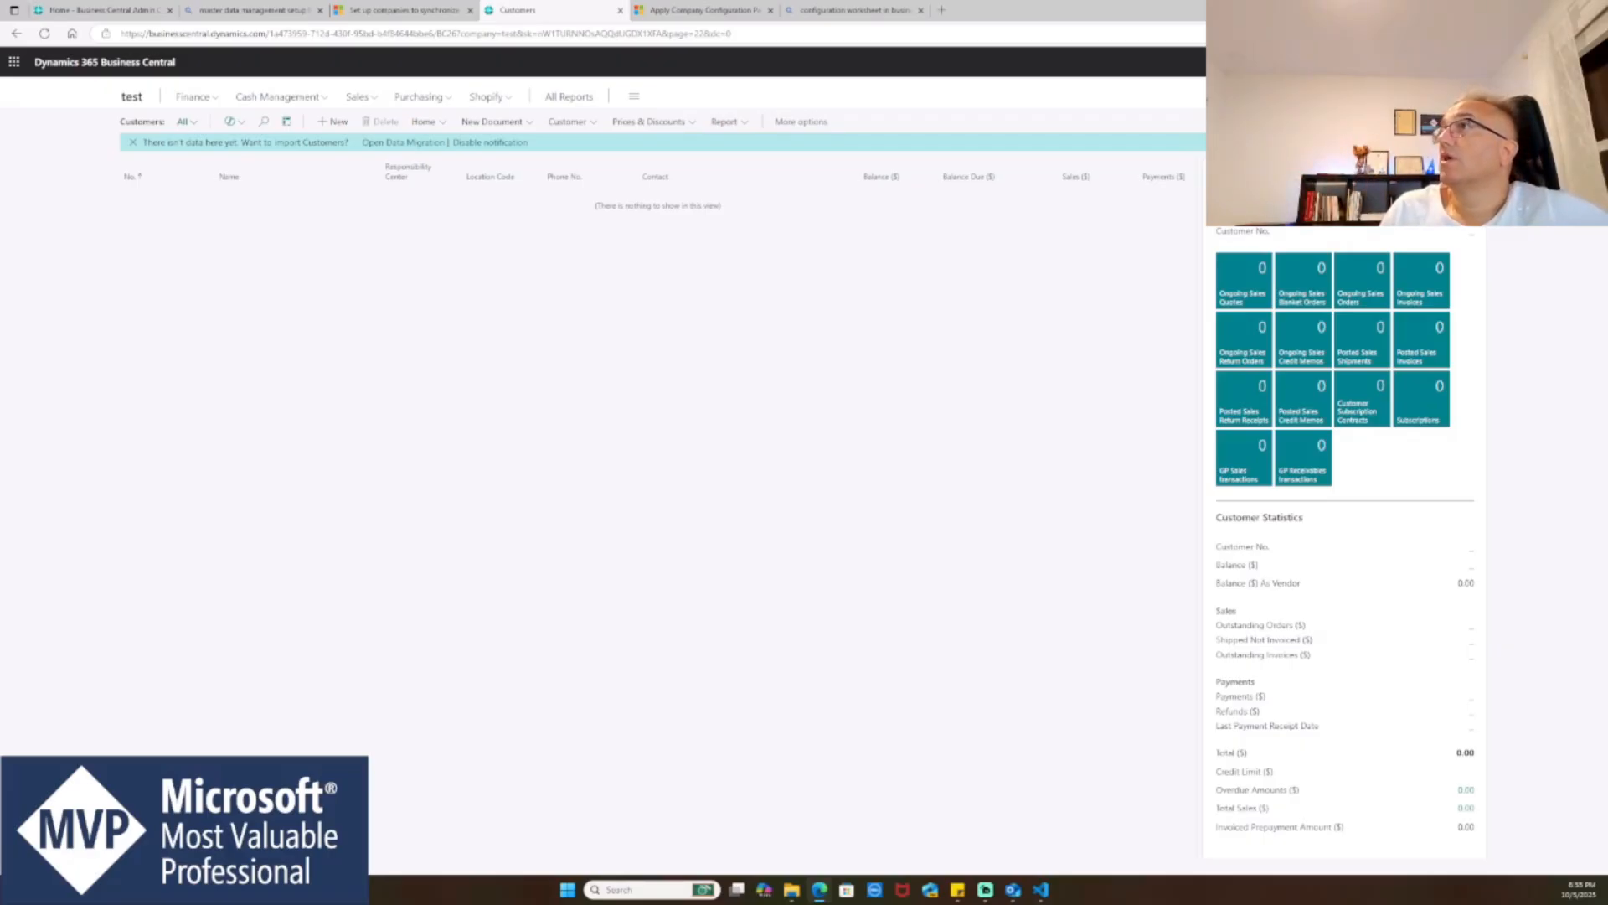
key("alt+q")
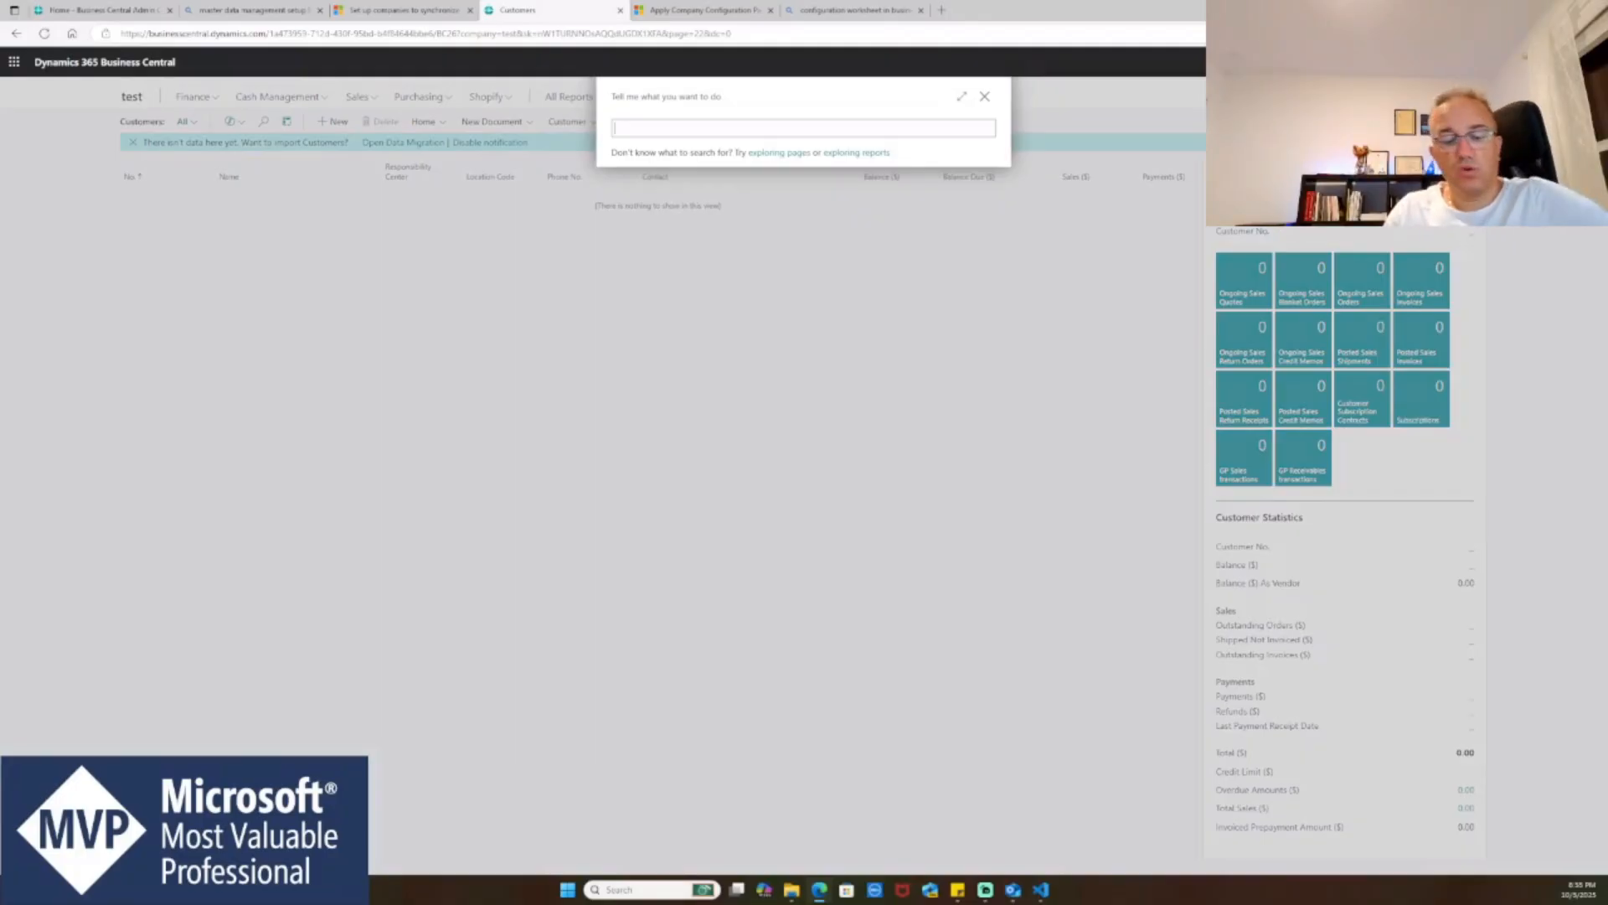
type("master data")
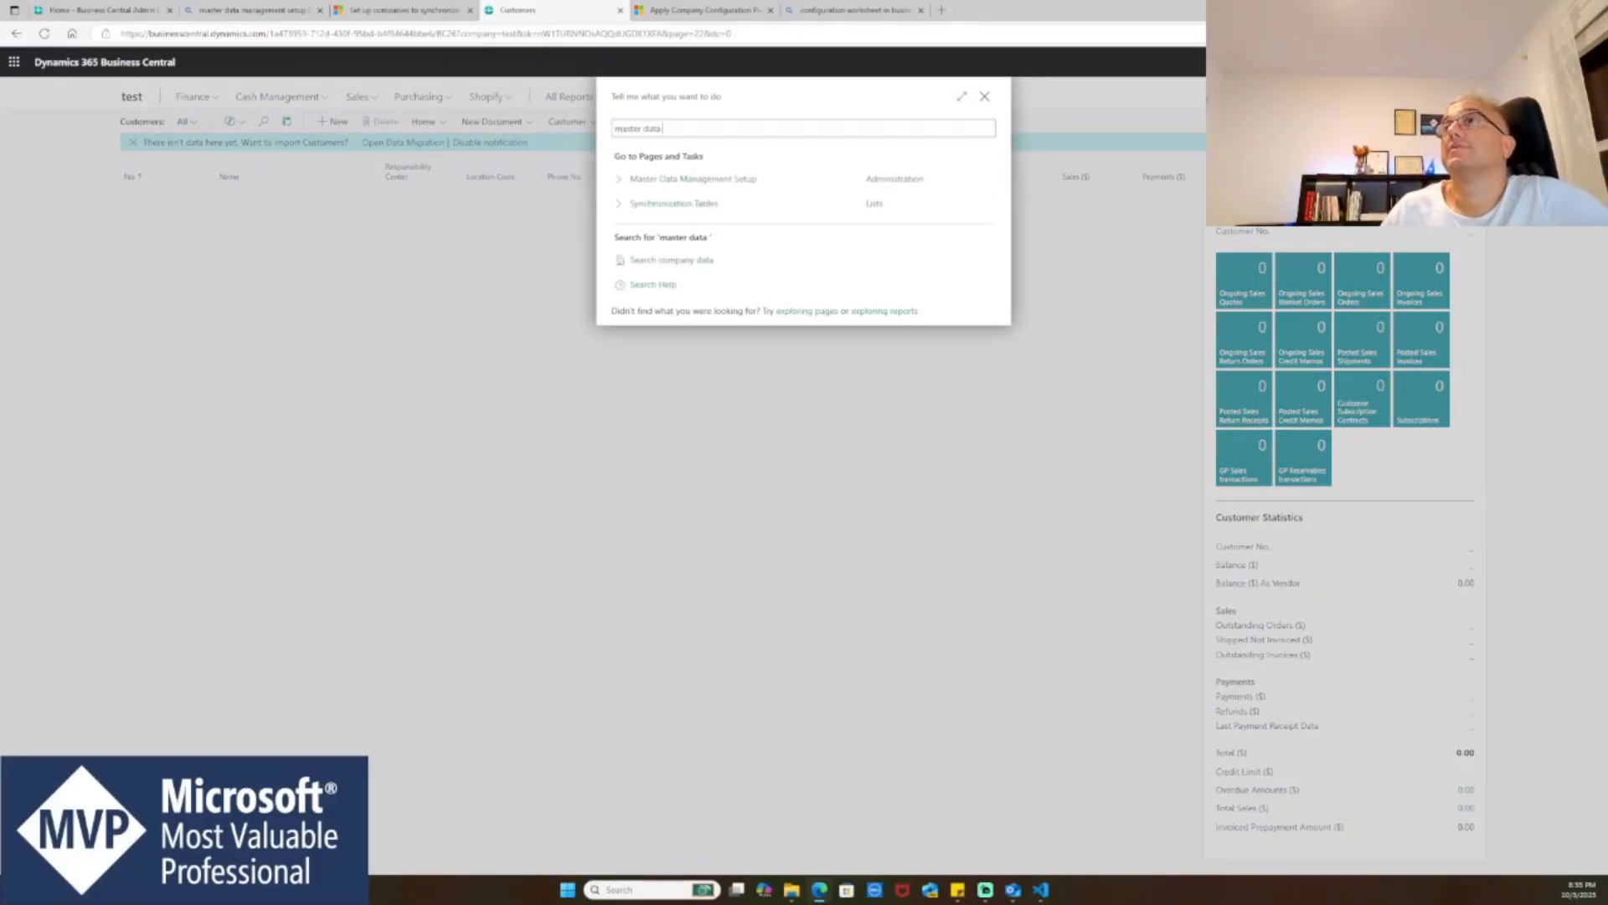
left_click(688, 189)
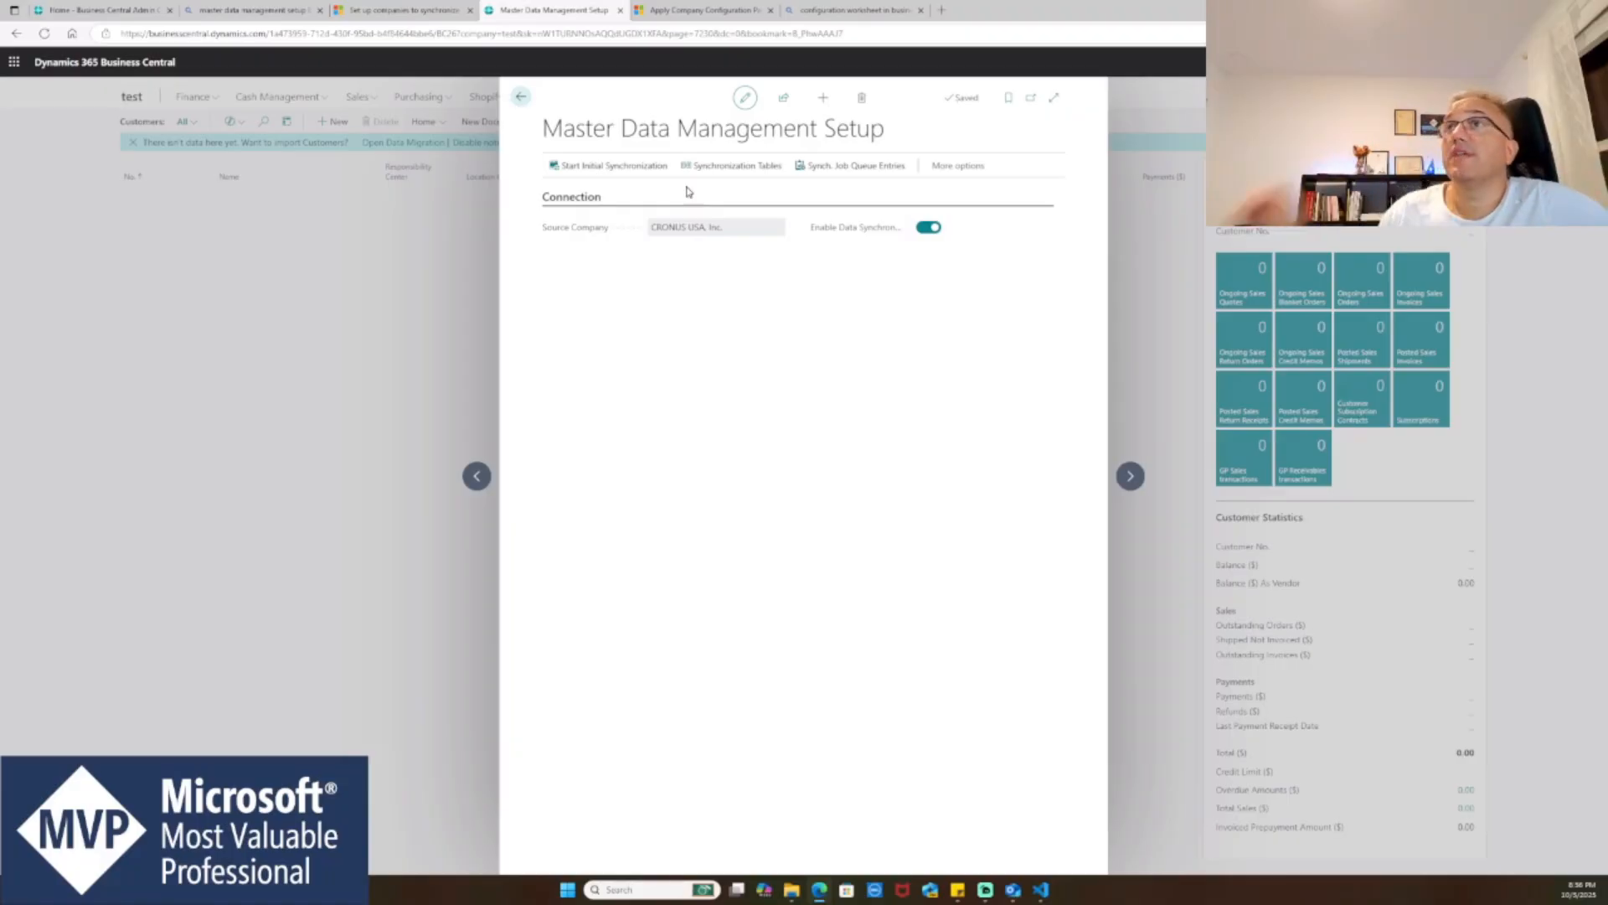
- Add table 50100 Test to the synchronization tables and review its synchronization fields
left_click(731, 167)
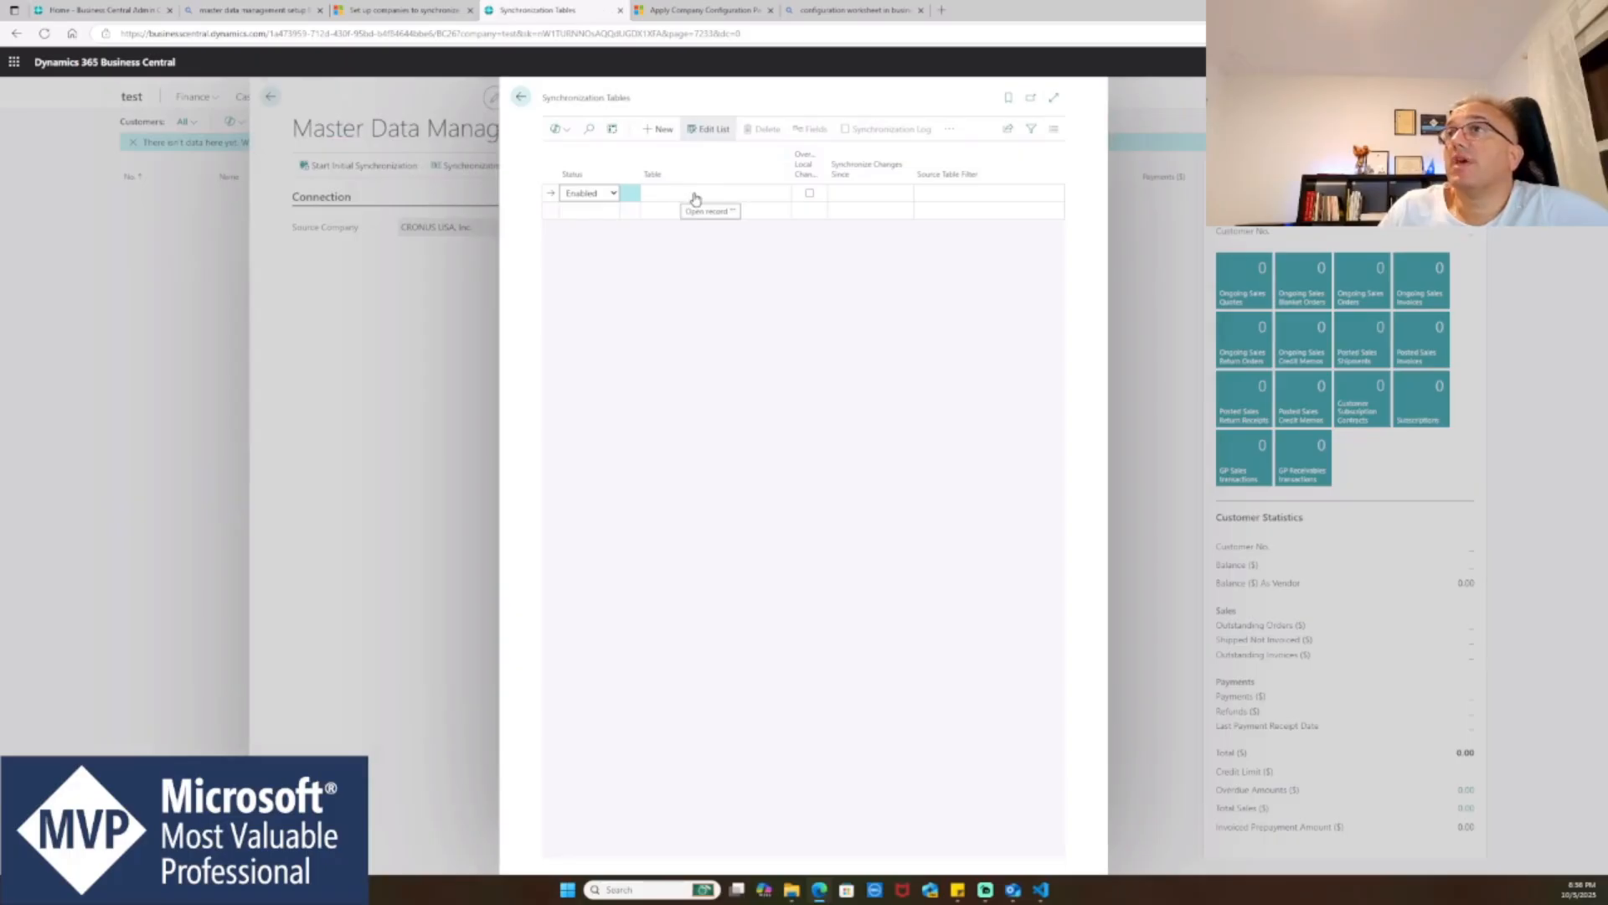
left_click(694, 198)
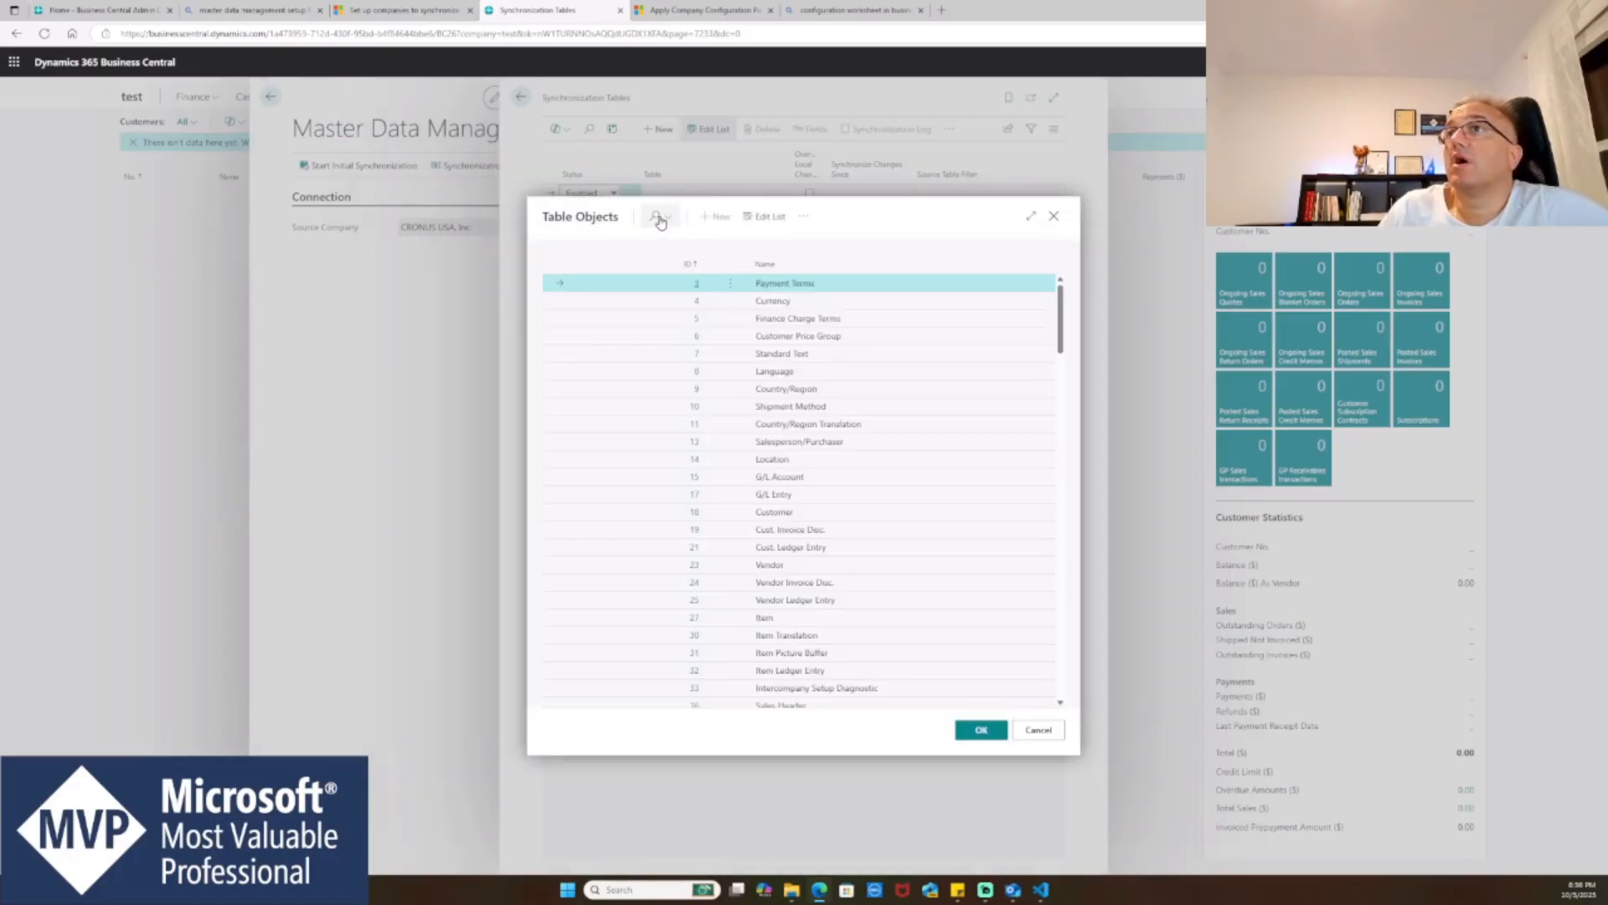
type("501")
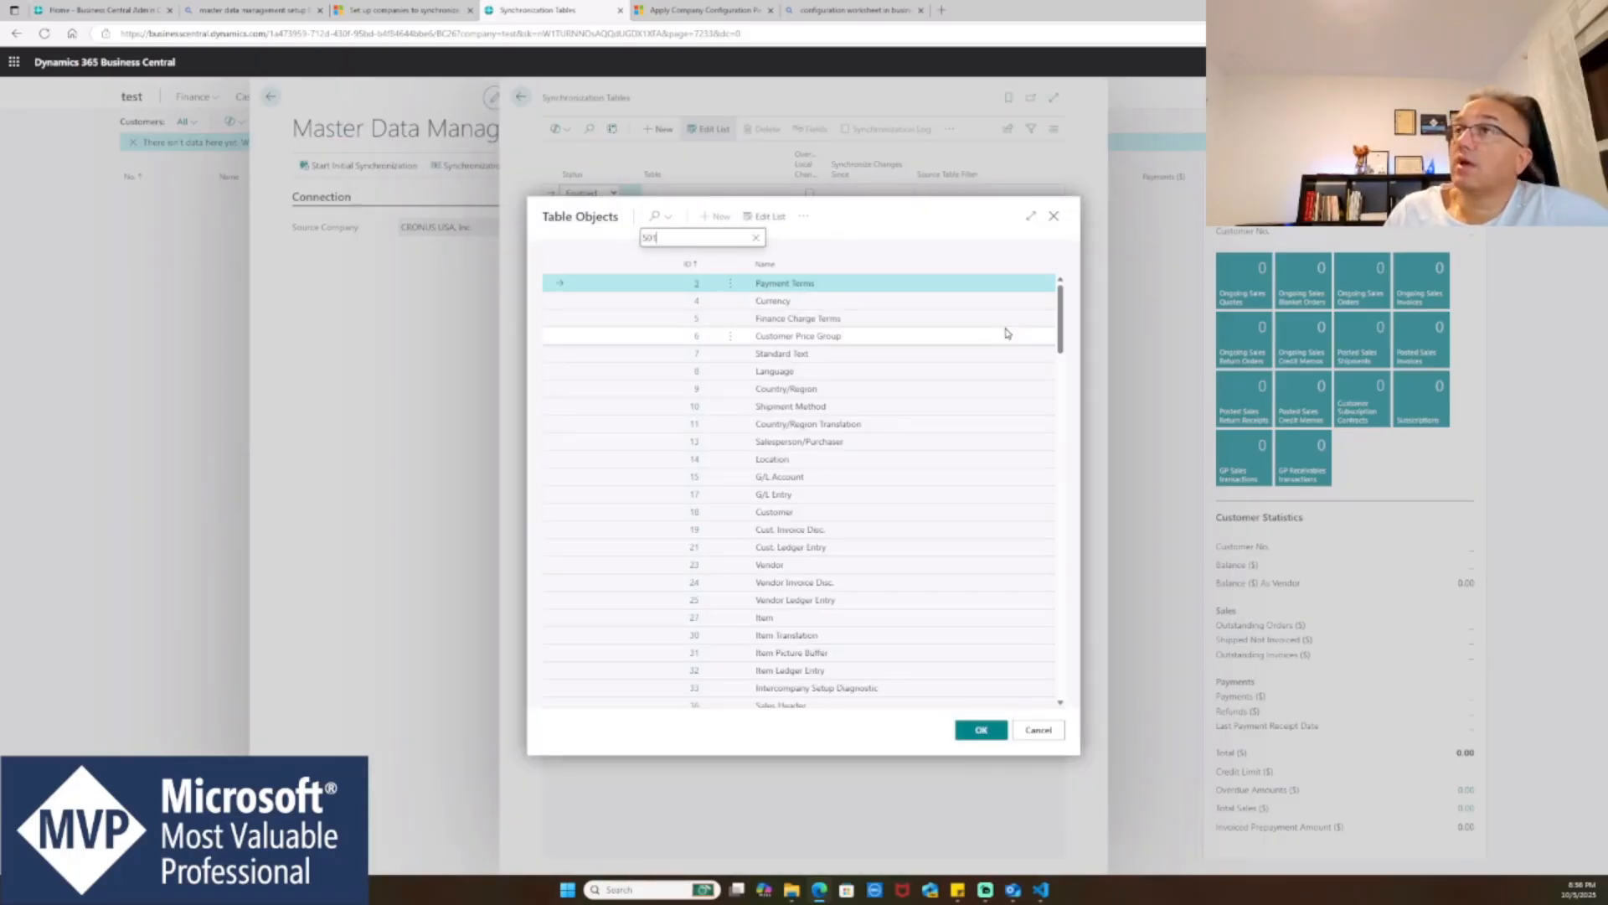
type("00")
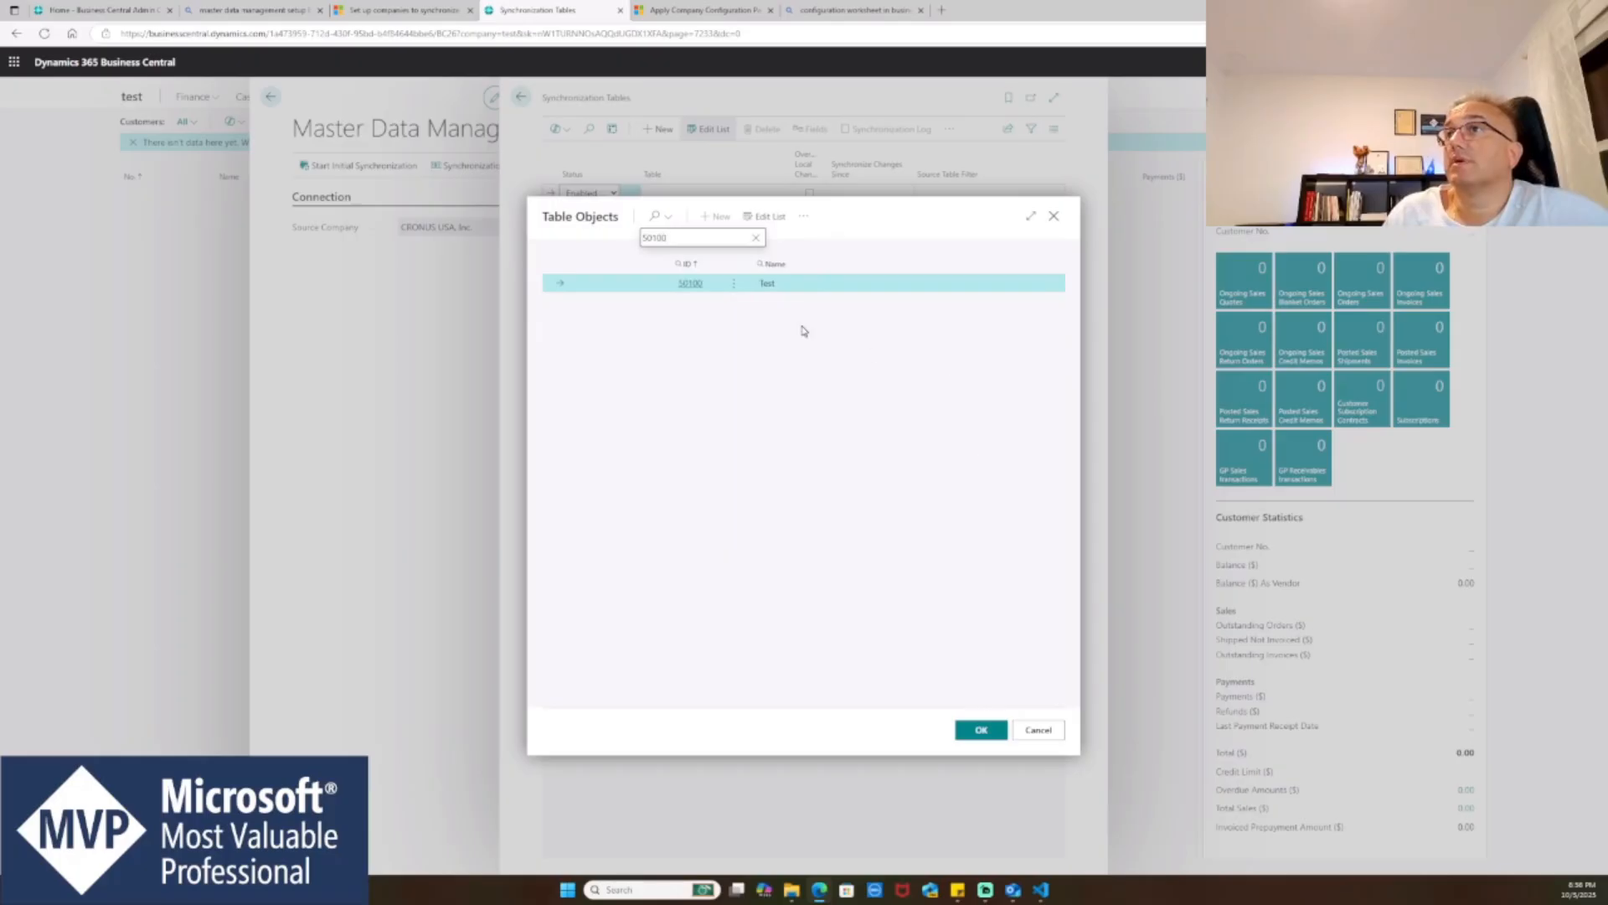
left_click(700, 285)
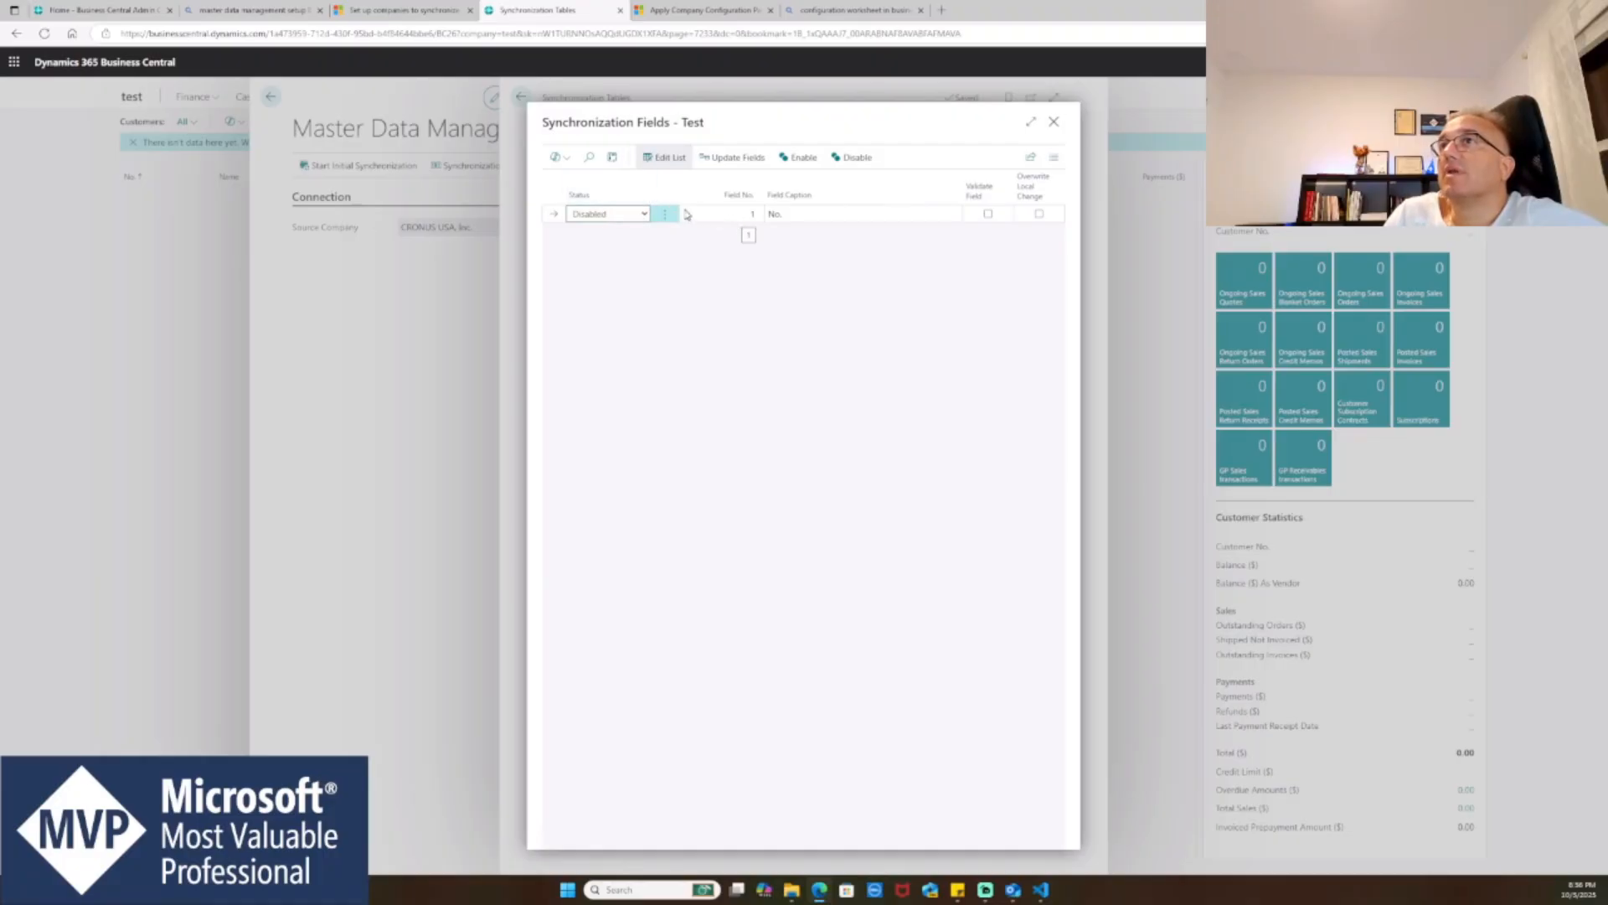
left_click(1053, 121)
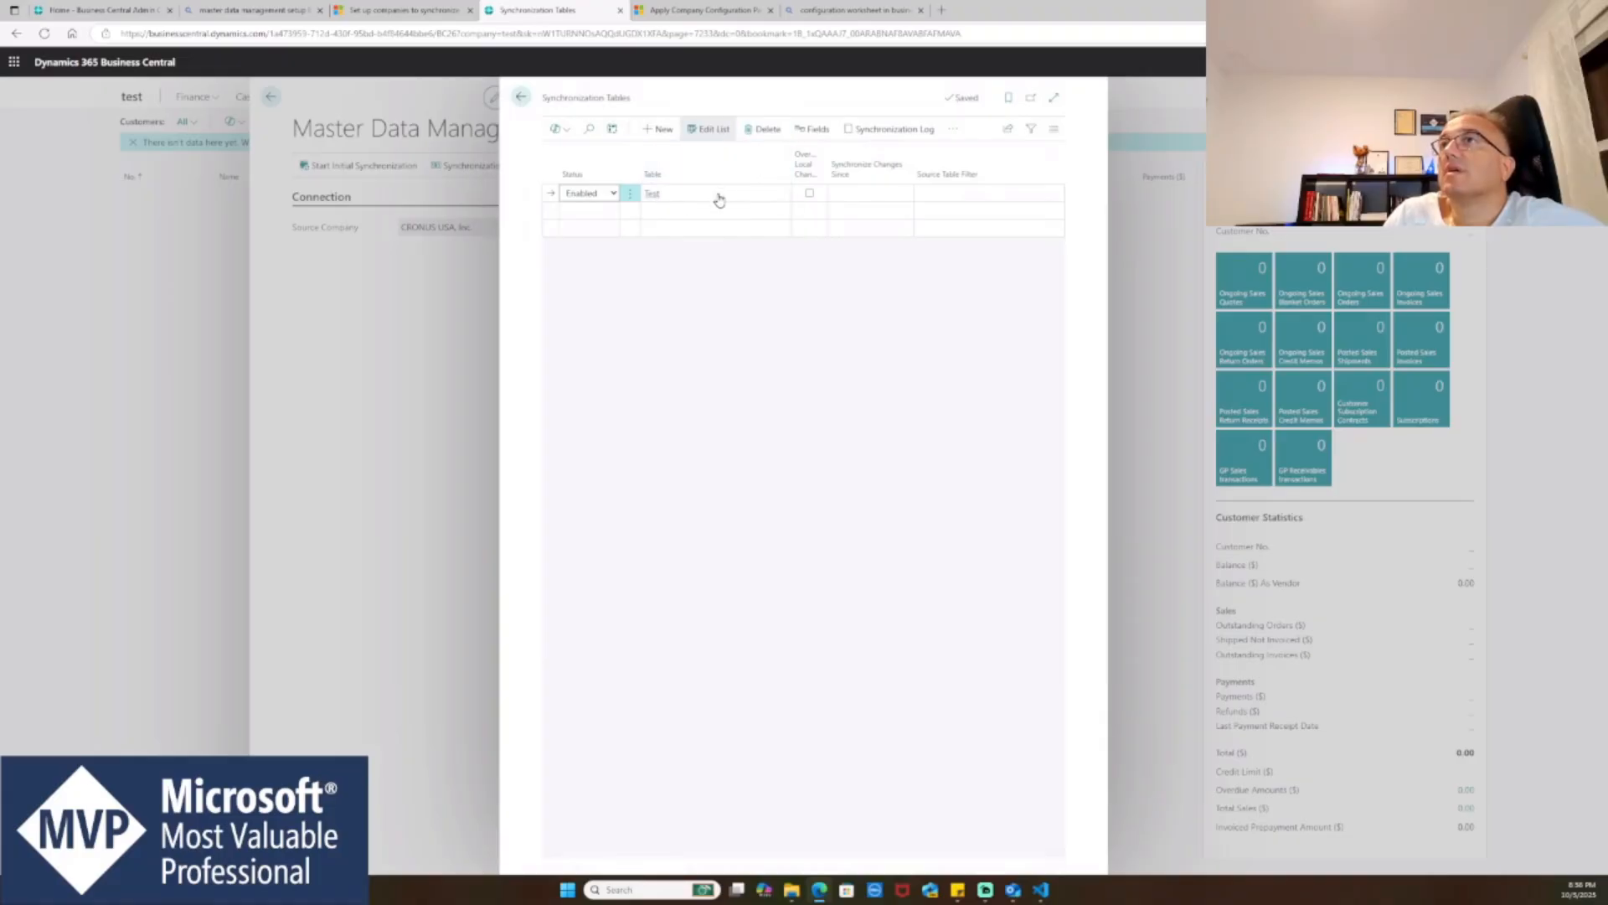
left_click(819, 130)
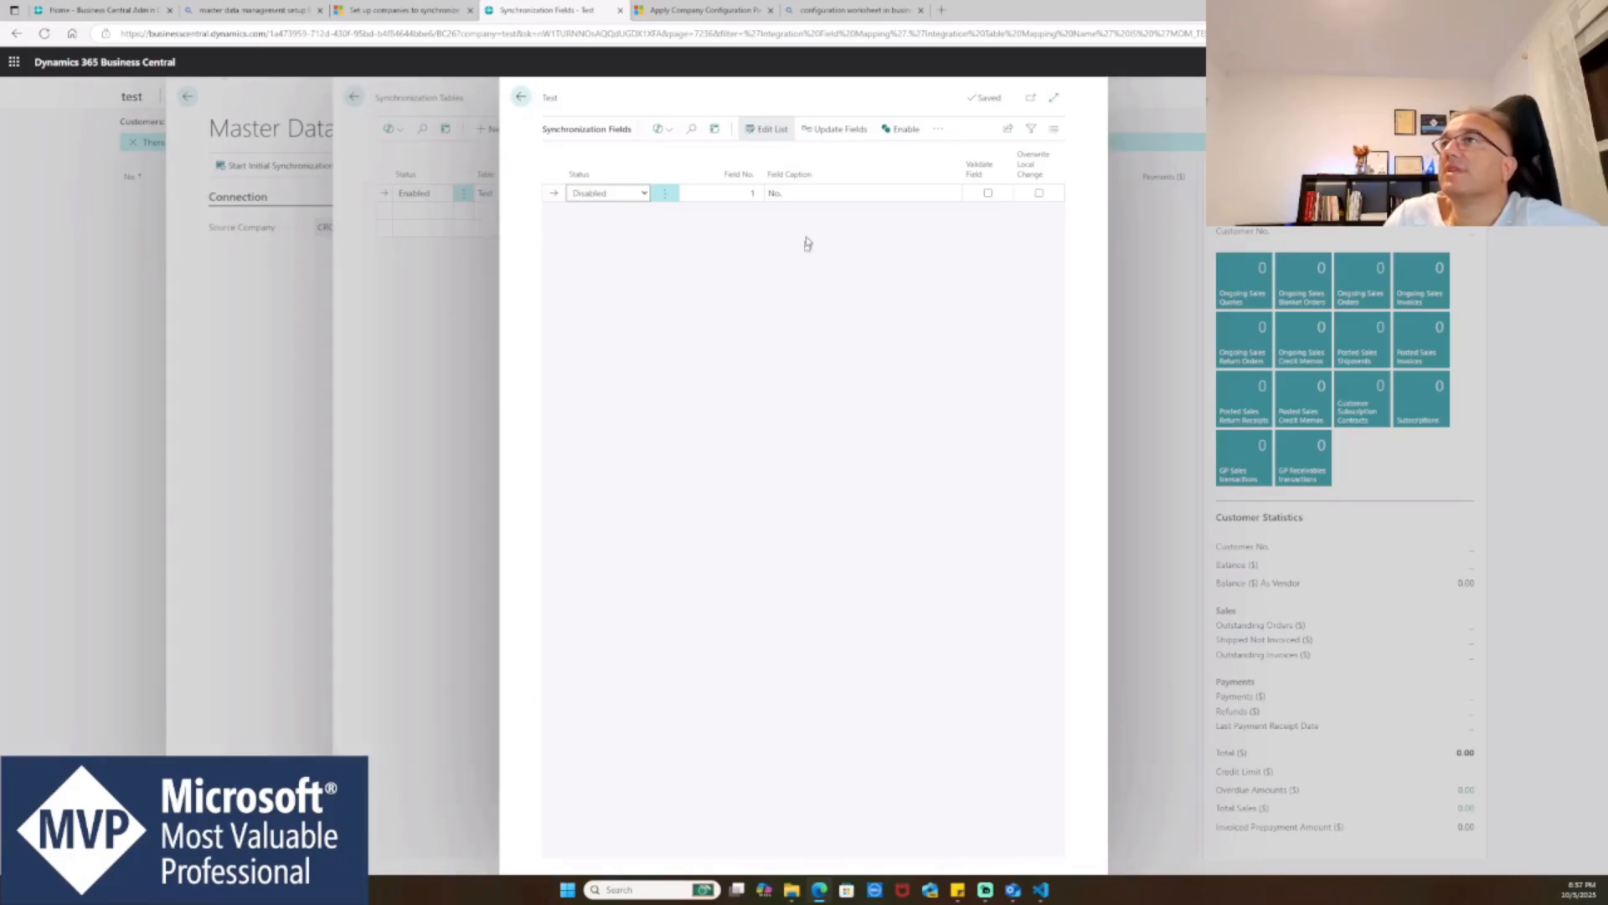
key("Escape")
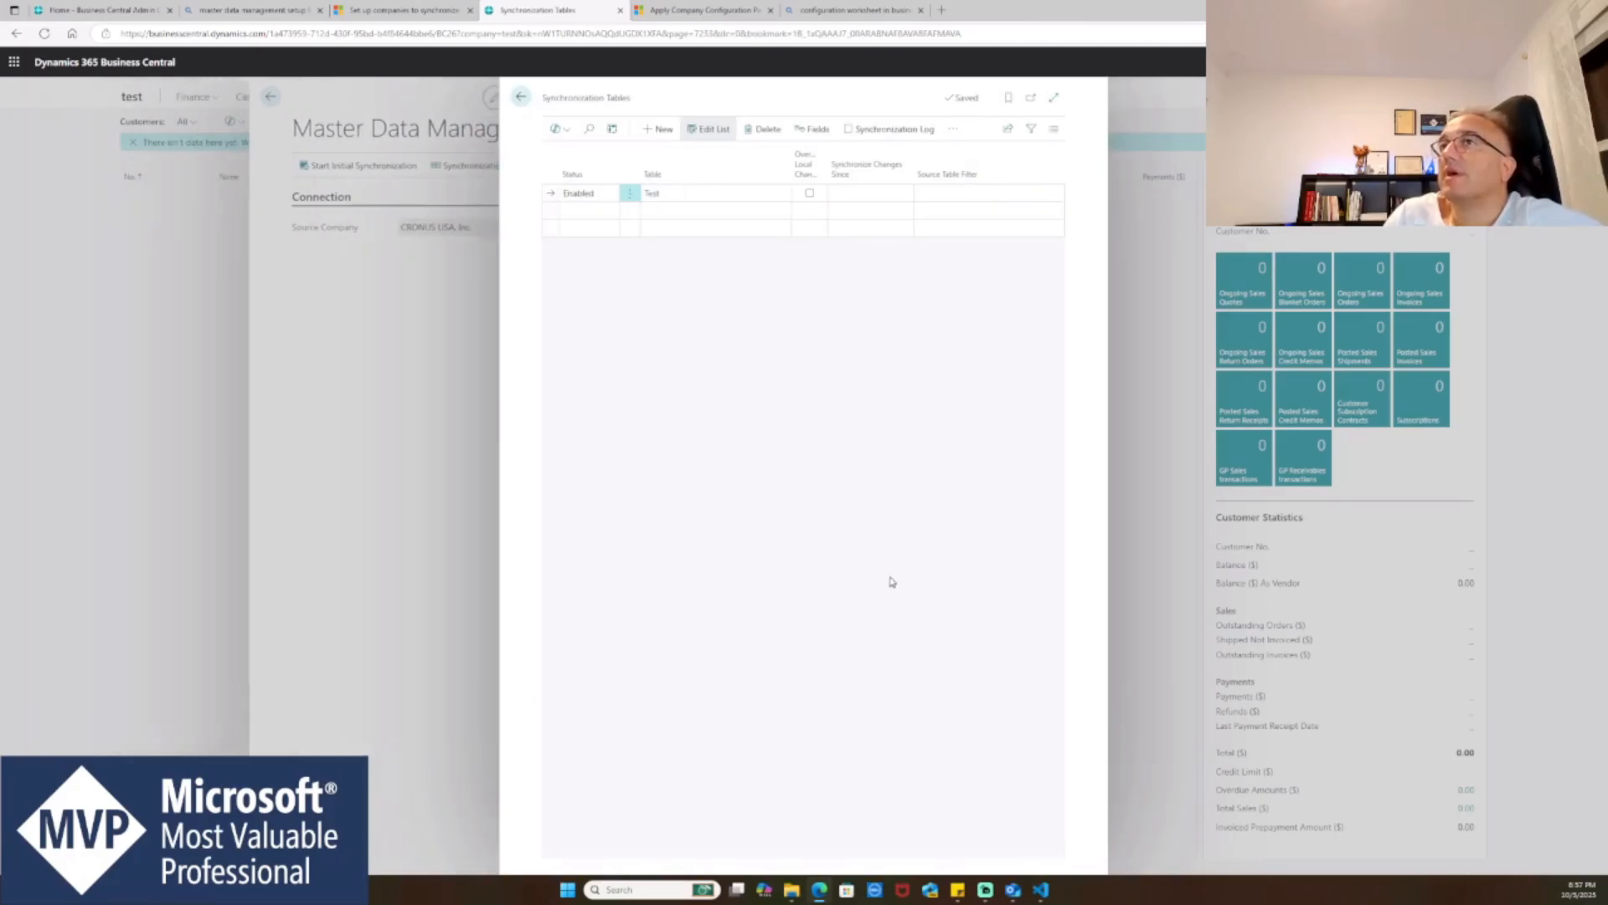
- Switch to the AL project in Visual Studio Code and examine the table declaration and field definition in Tab50100Test.al
mouse_move(1048, 897)
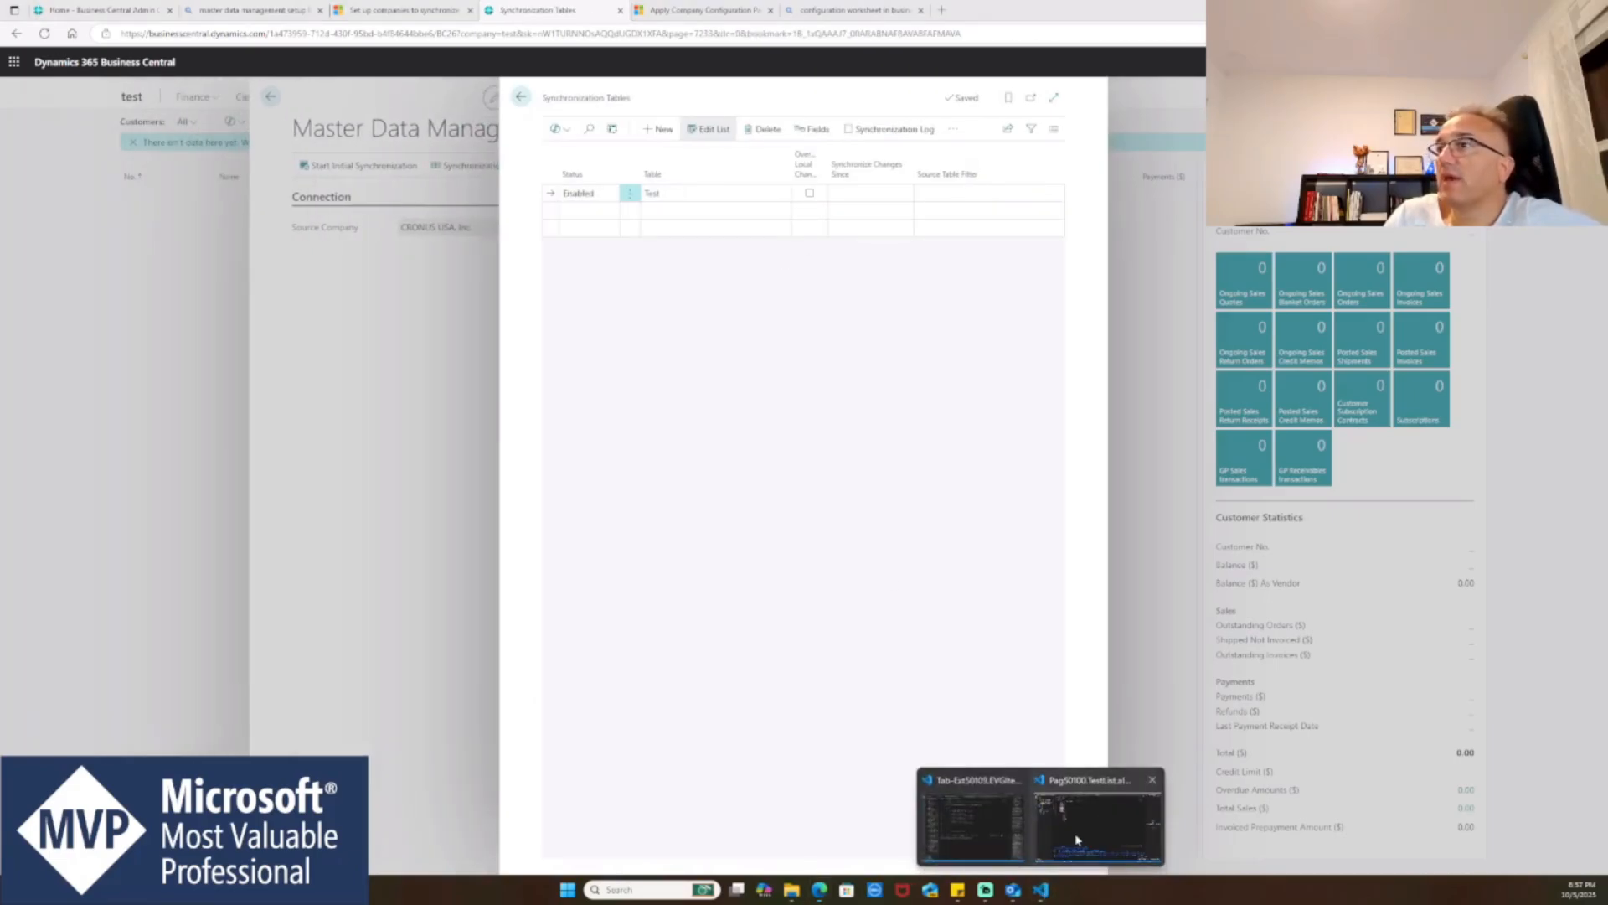
left_click(1064, 814)
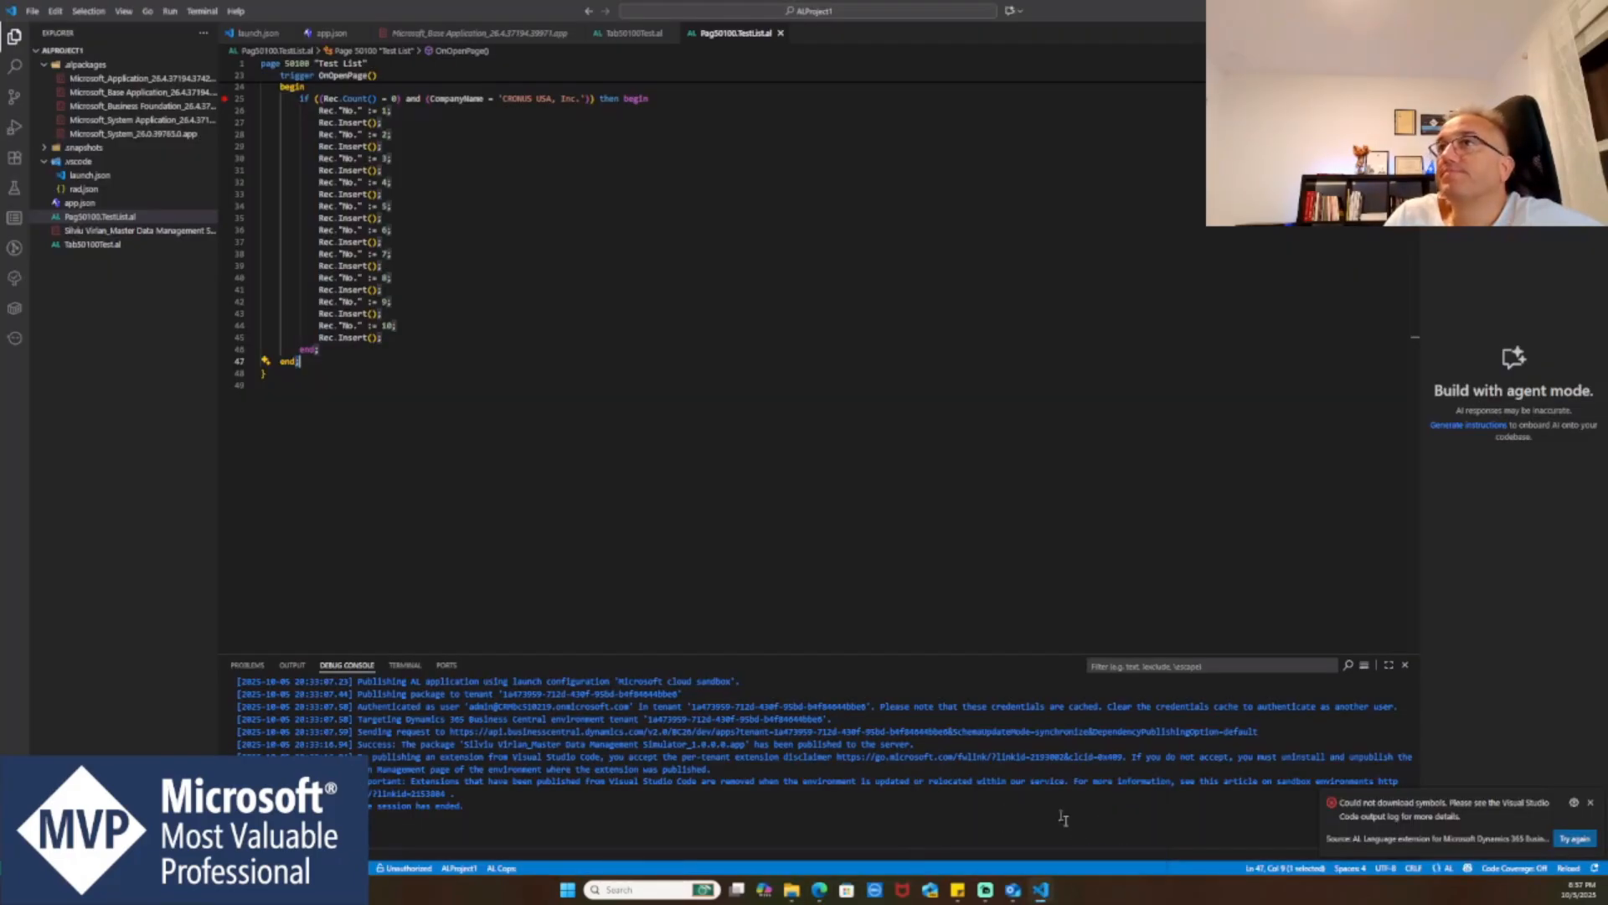
left_click(92, 244)
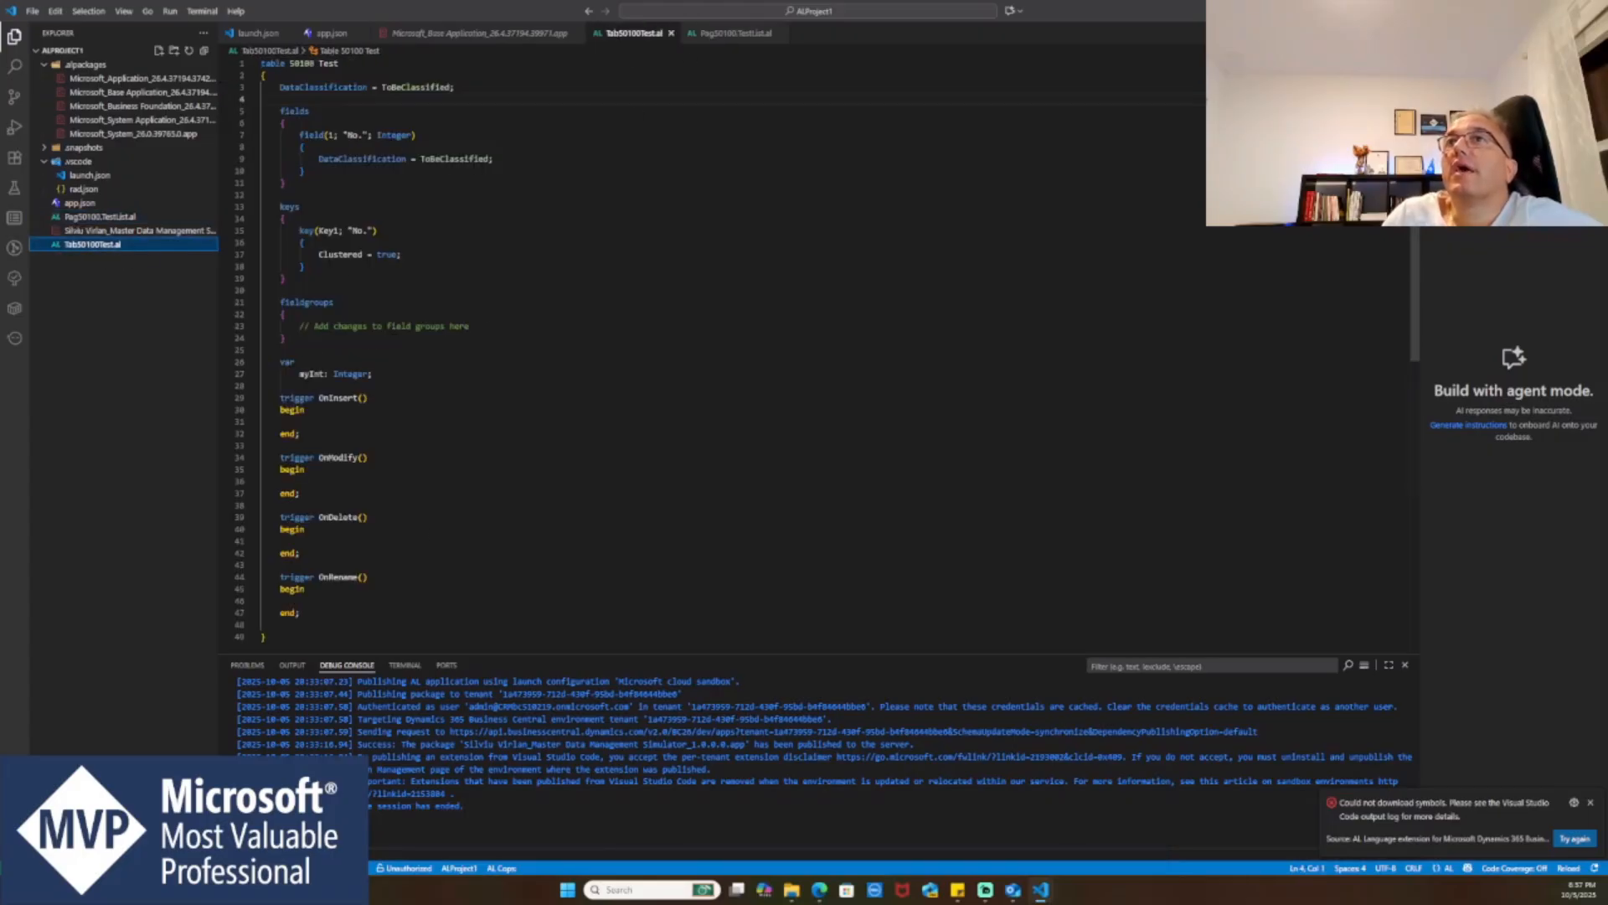
left_click(333, 158)
left_click_drag(365, 64, 261, 66)
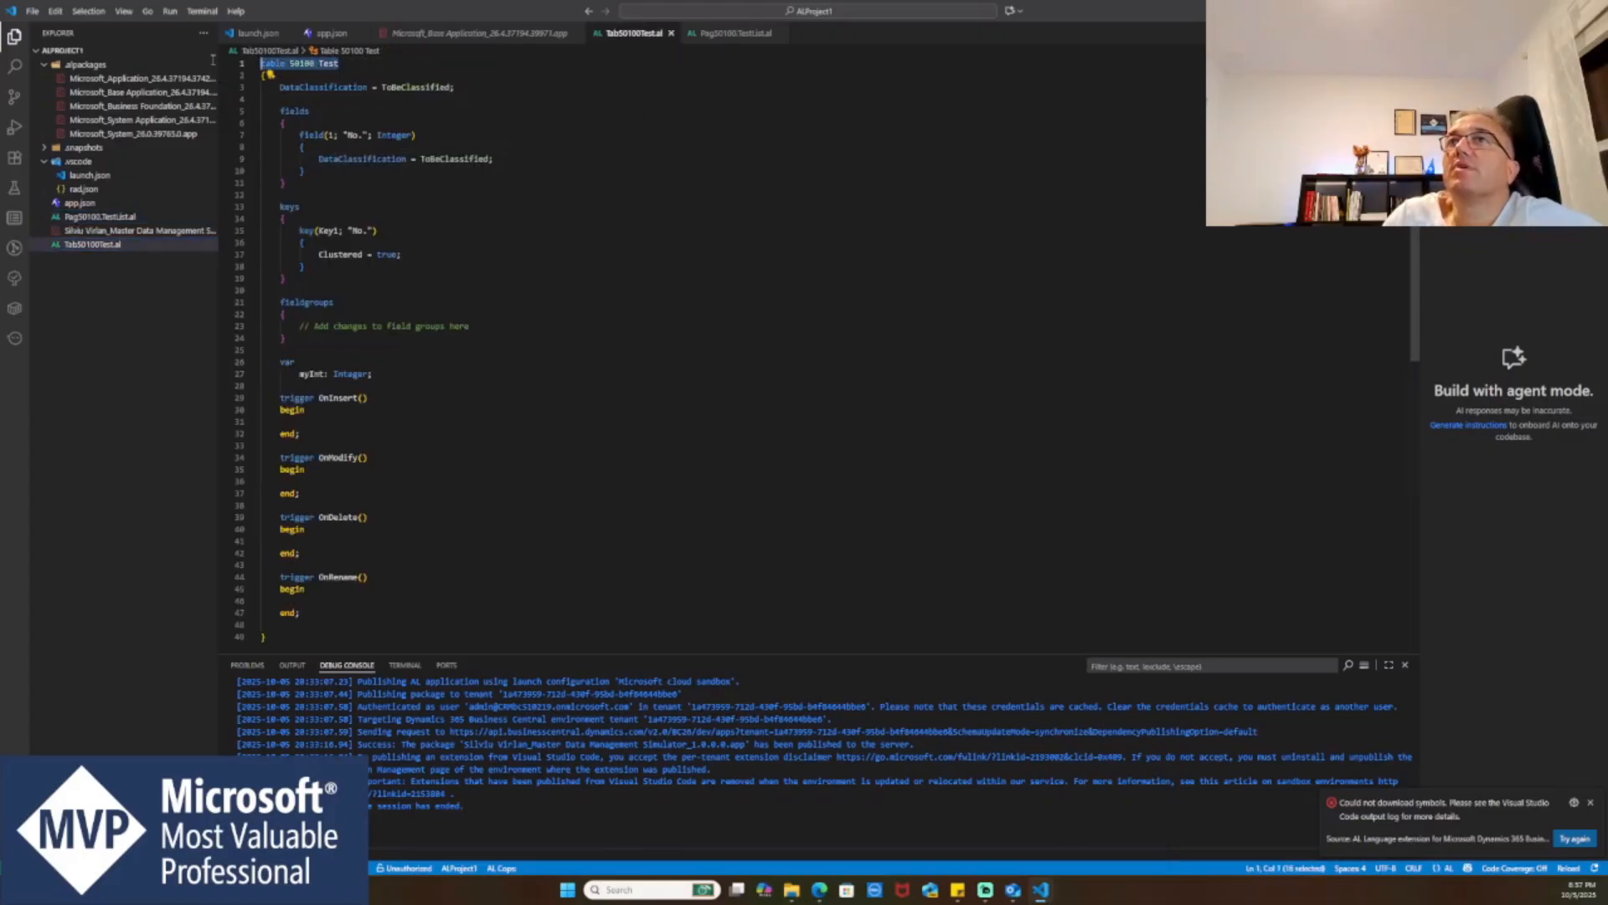
left_click(402, 159)
left_click_drag(296, 135, 289, 183)
left_click(470, 194)
scroll(523, 316, "down", 3)
scroll(523, 316, "up", 3)
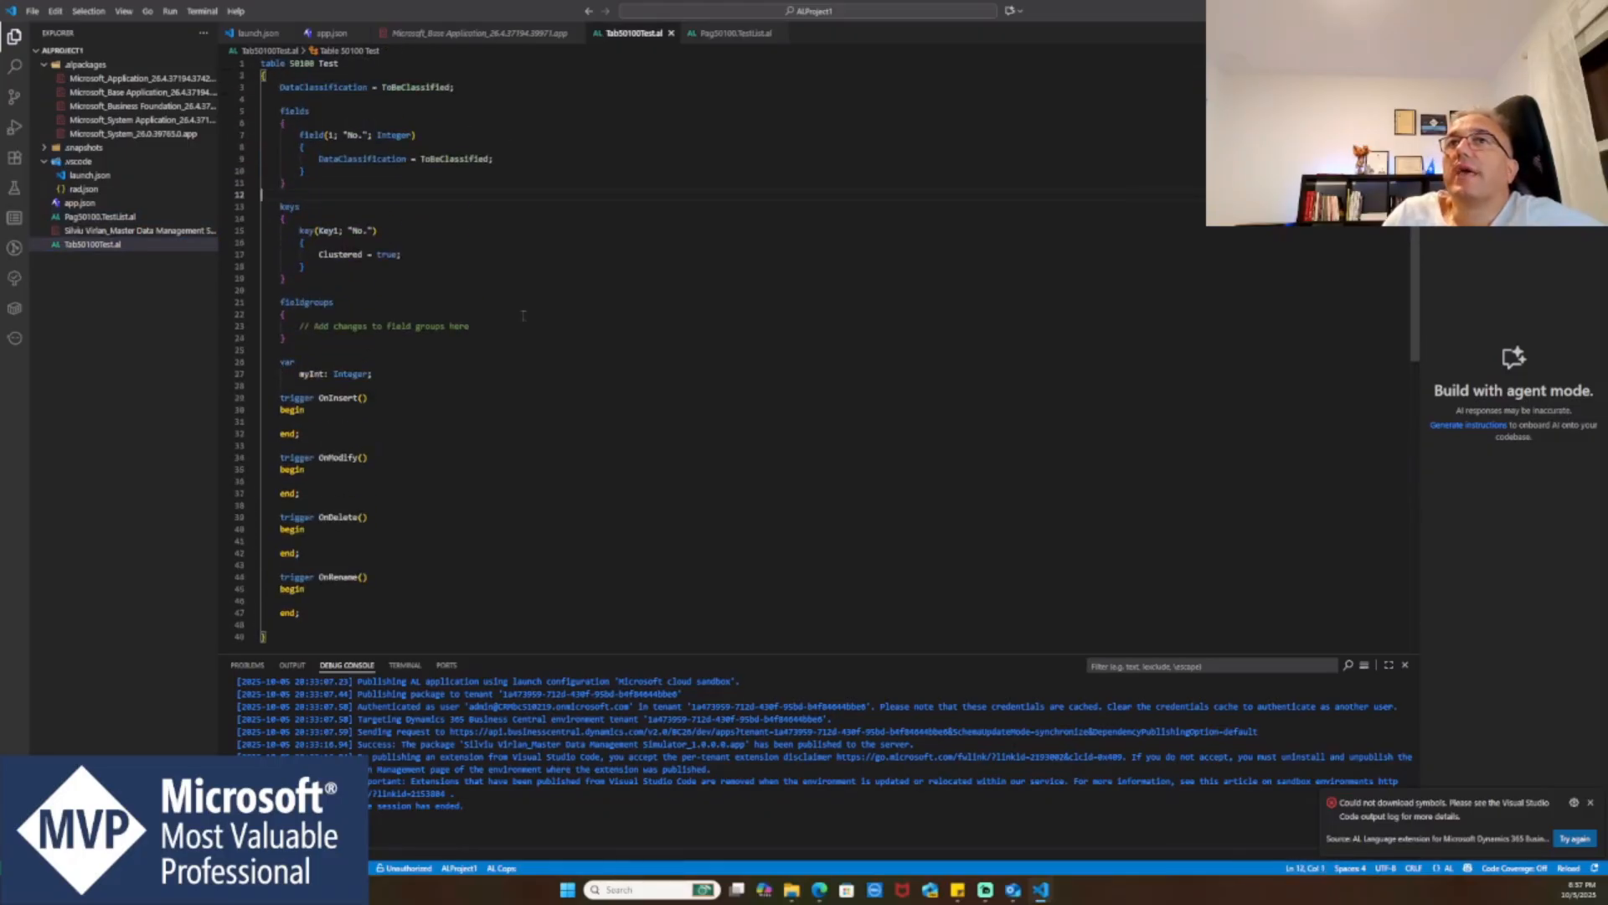
- Open Pag50100.TestList.al and examine the Test List page's properties and its No. field layout
left_click(100, 217)
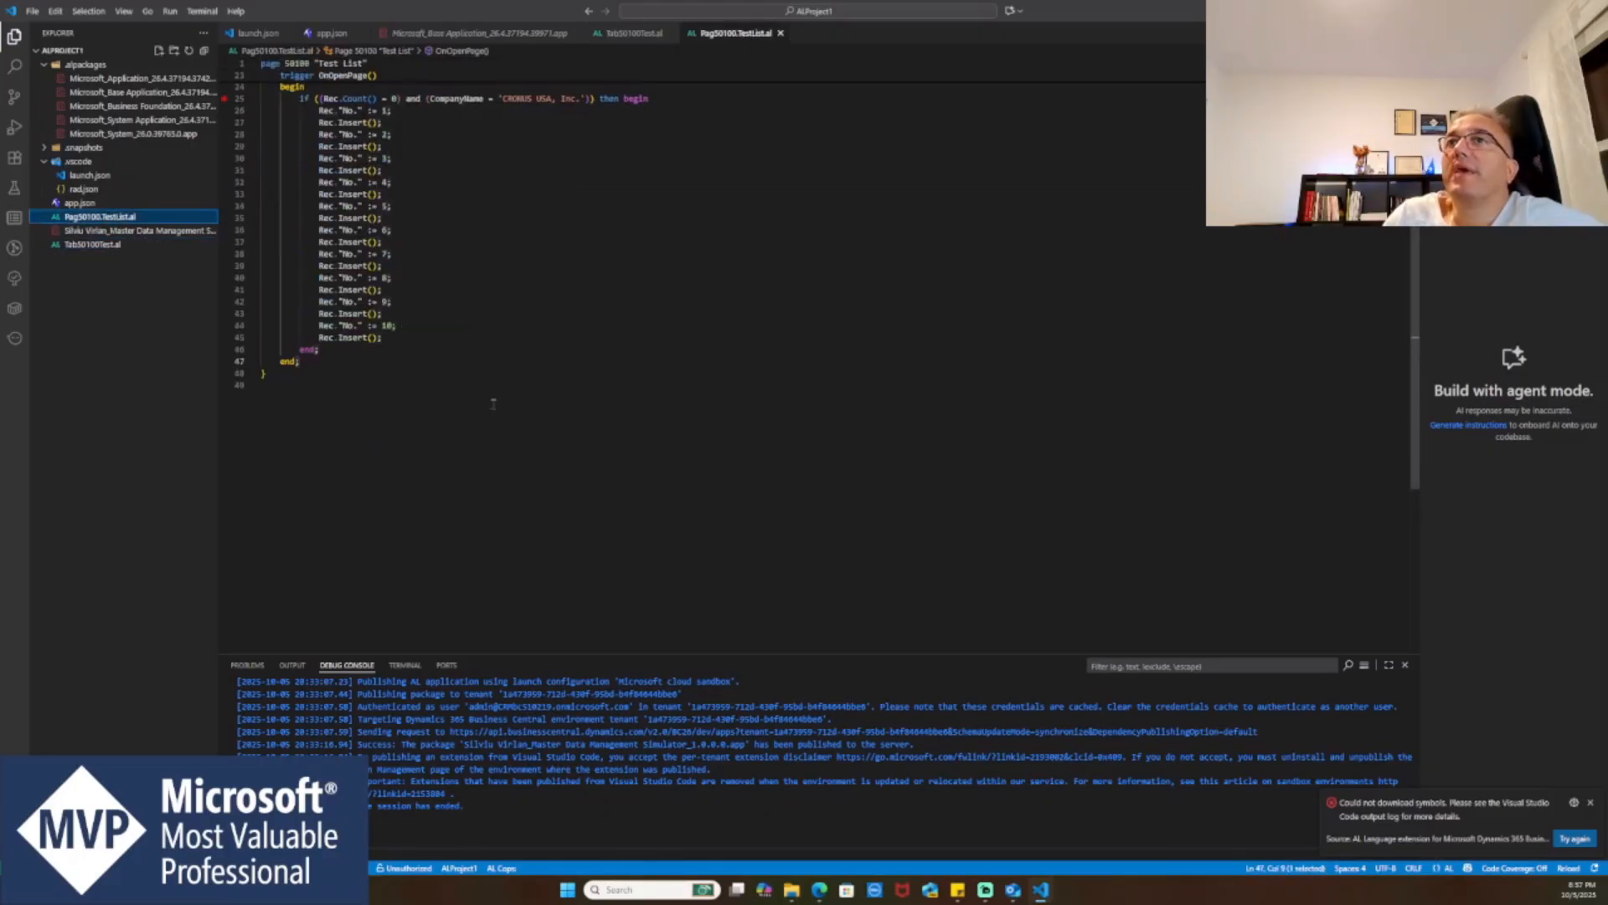
left_click(492, 449)
scroll(497, 449, "up", 5)
scroll(498, 452, "down", 3)
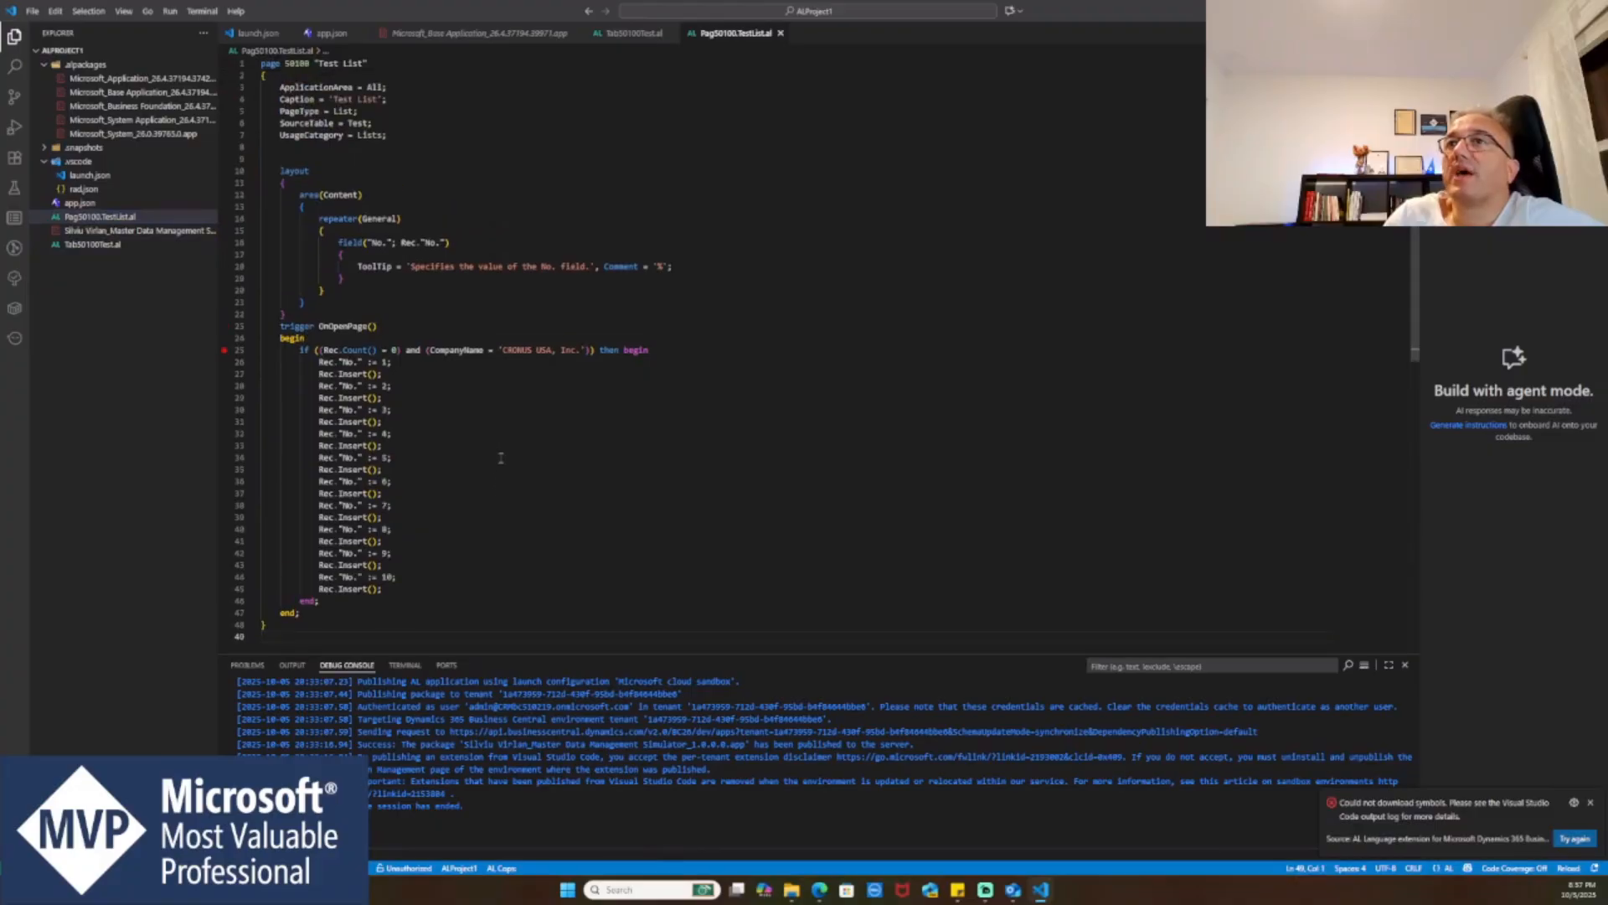
left_click(371, 487)
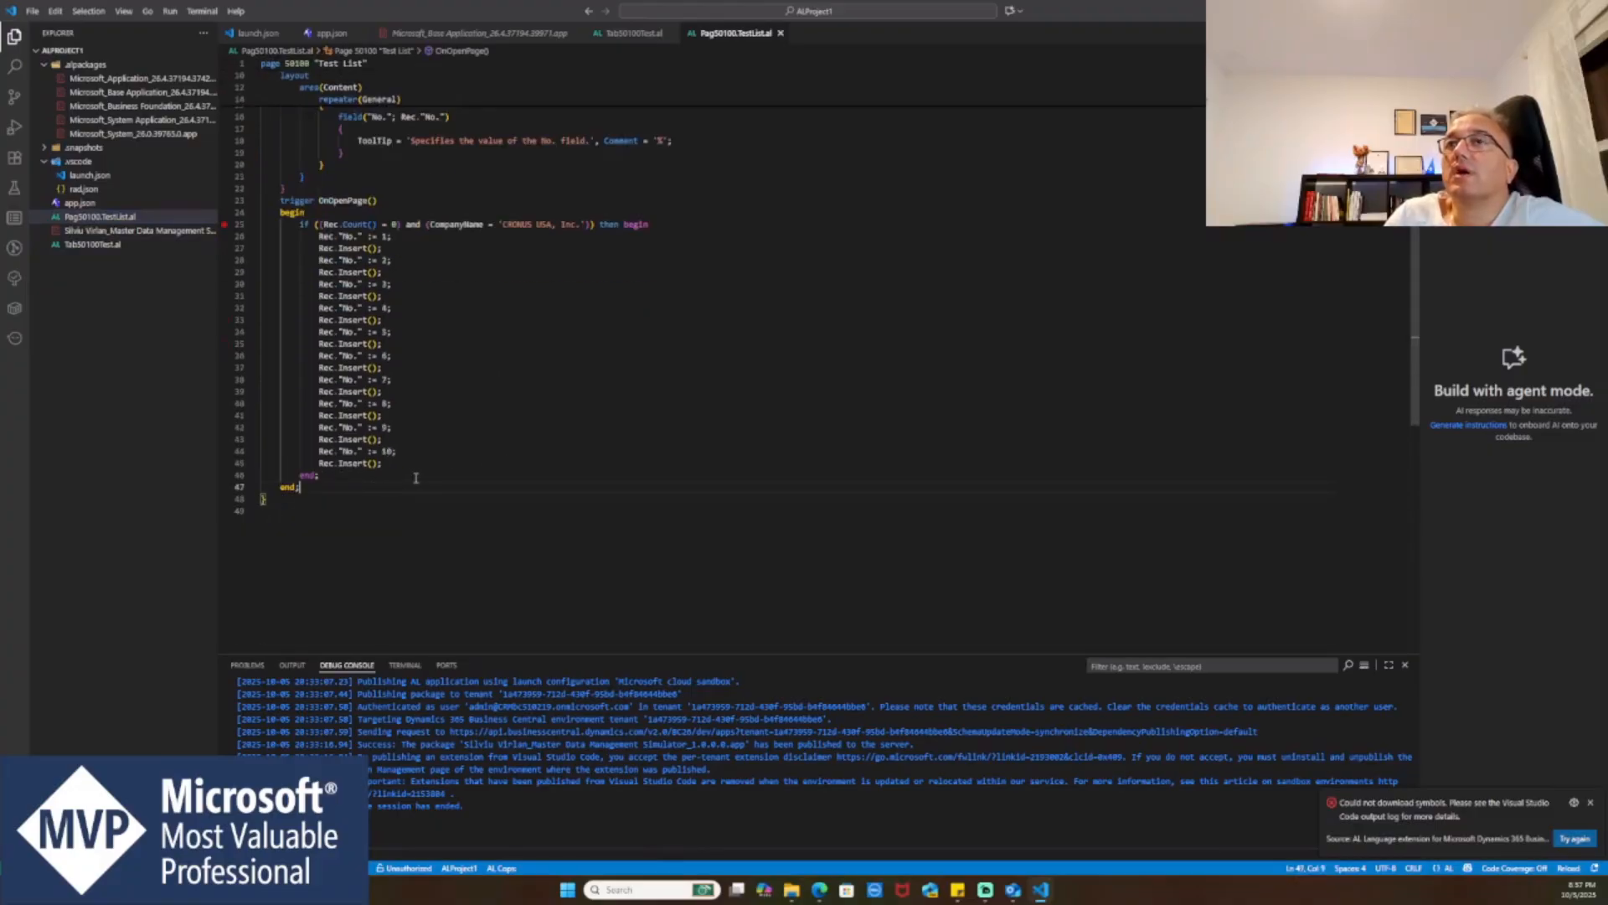
scroll(402, 481, "up", 3)
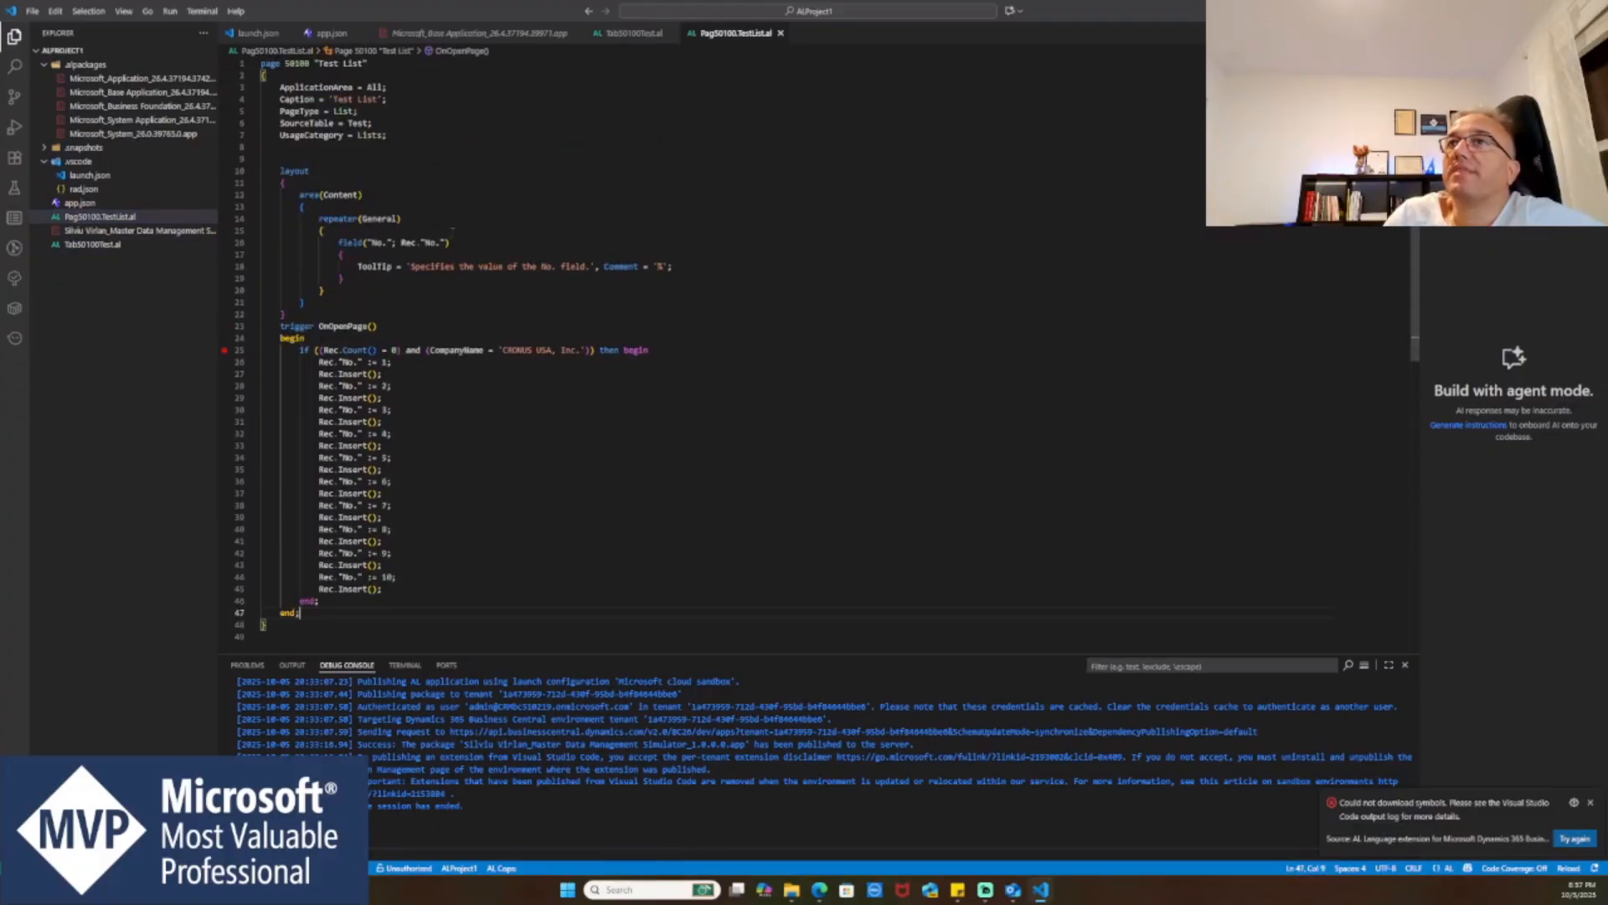
left_click_drag(452, 233, 451, 242)
left_click(449, 373)
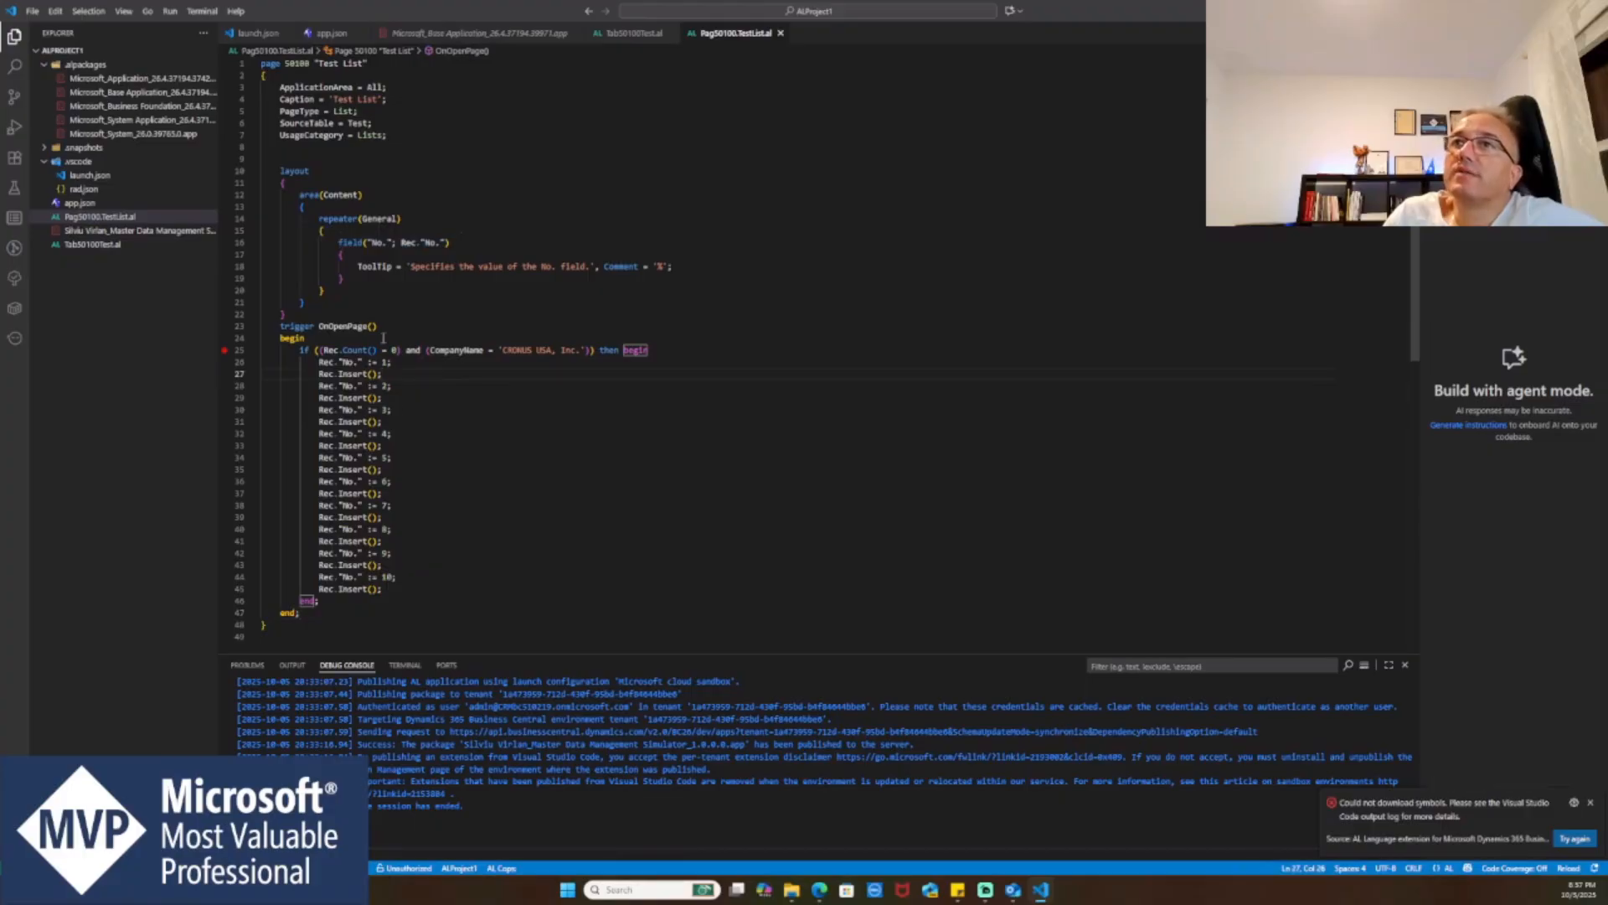
- Examine the OnOpenPage trigger's record inserts and its company name condition for CRONUS USA, Inc
left_click(382, 338)
left_click_drag(405, 589, 262, 362)
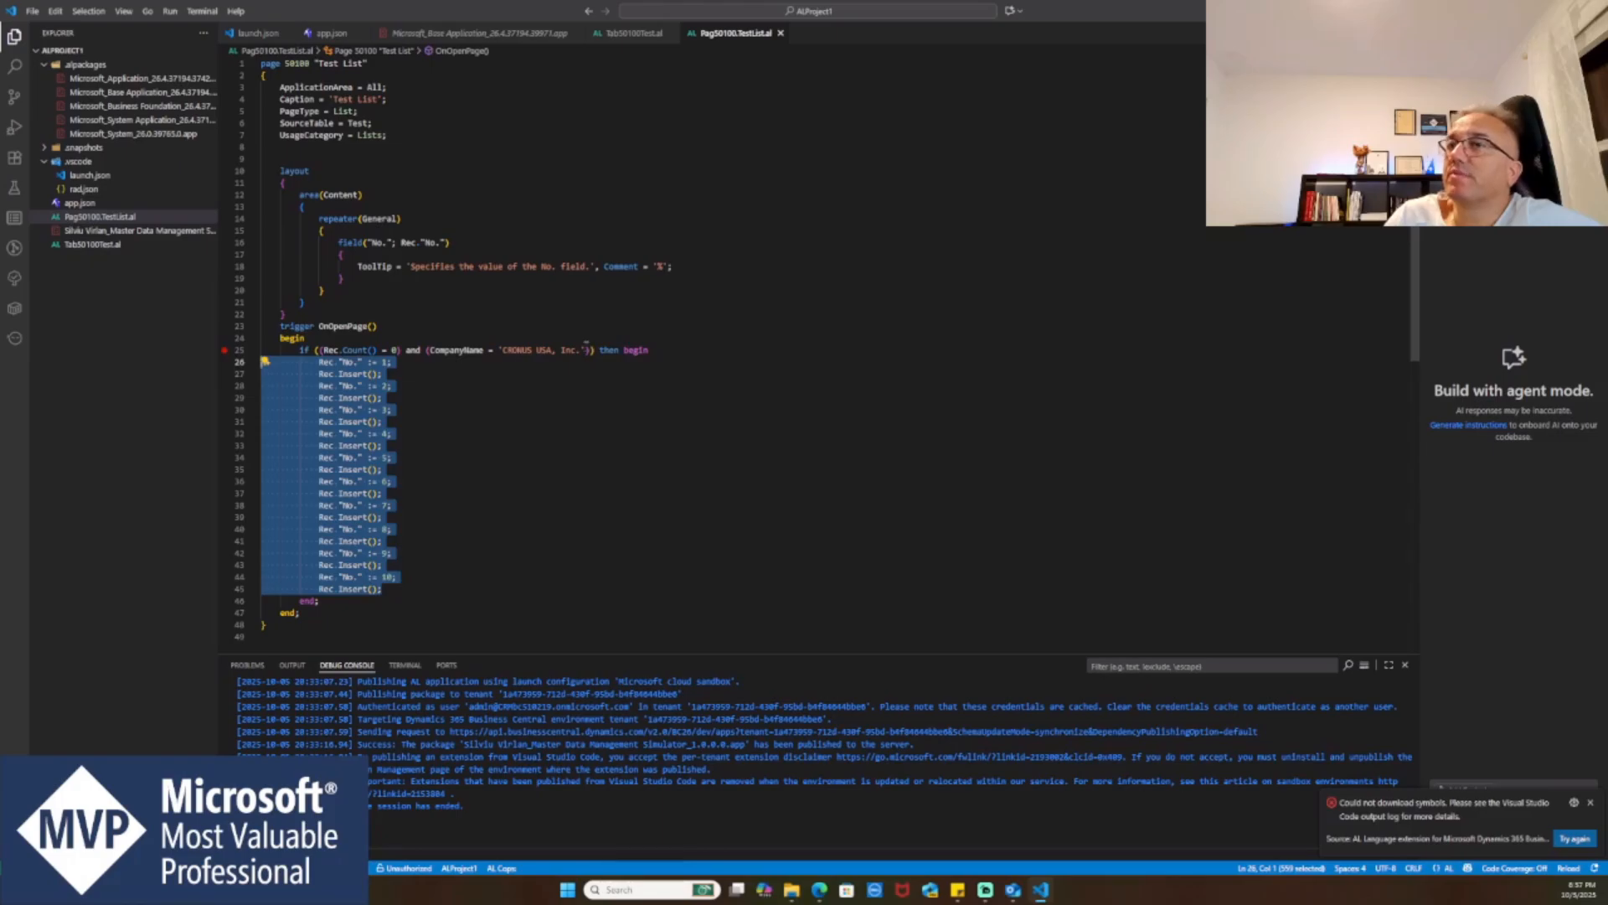
left_click_drag(584, 349, 502, 349)
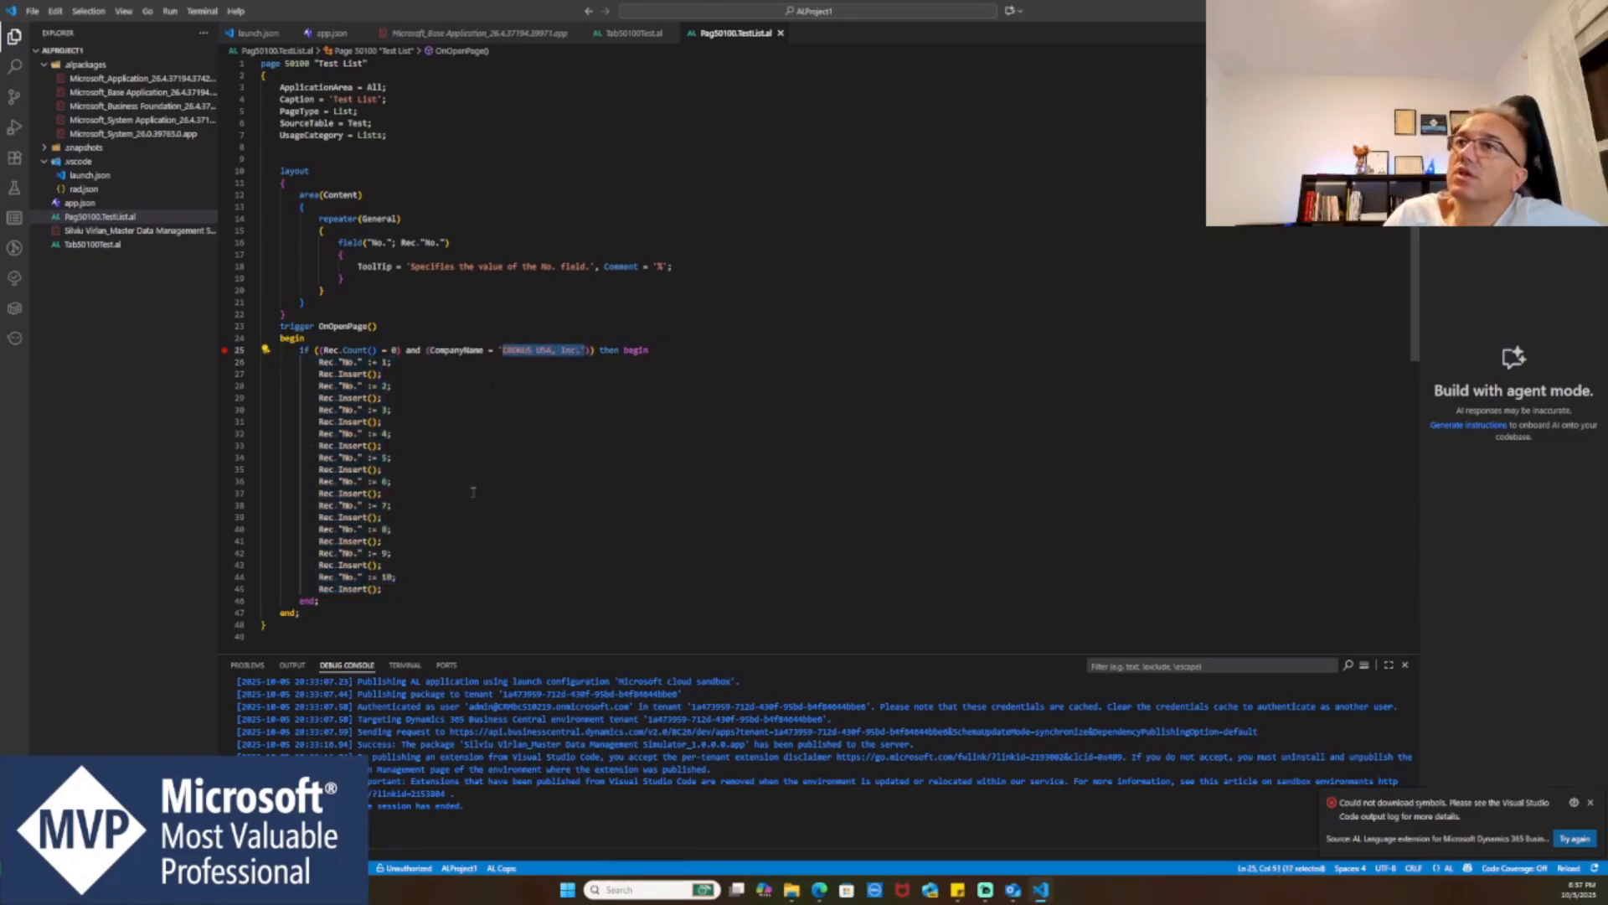
left_click(395, 494)
left_click_drag(404, 596, 259, 373)
left_click(258, 373)
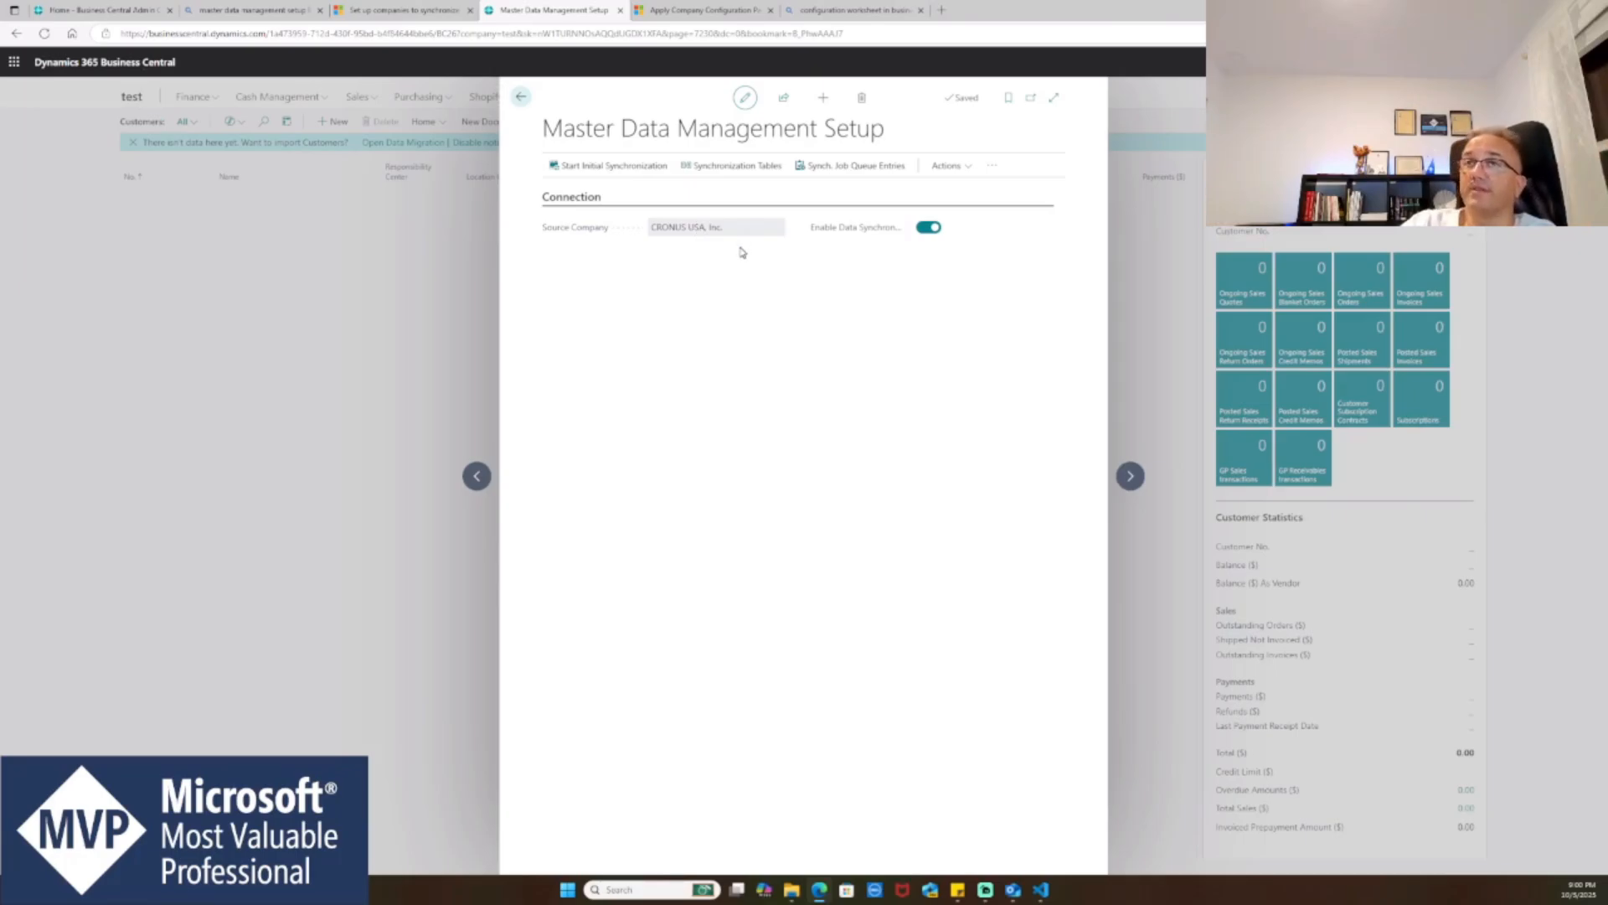
- Back in Business Central, review the source company in Master Data Management Setup and the enabled Test entry in its synchronization tables
left_click(754, 170)
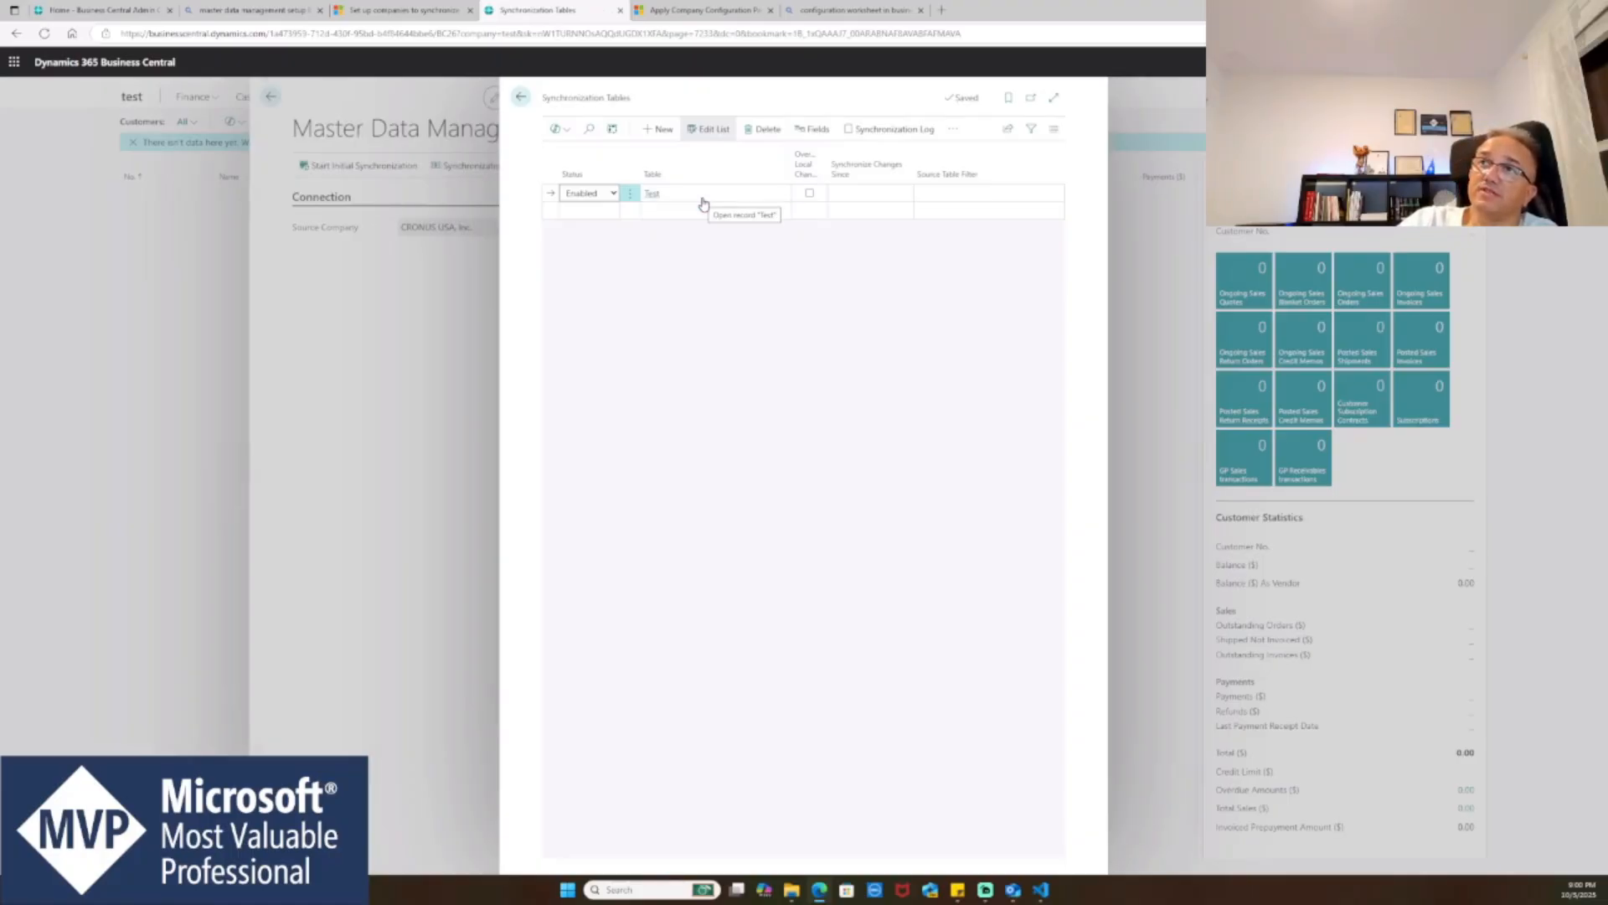
key("Escape")
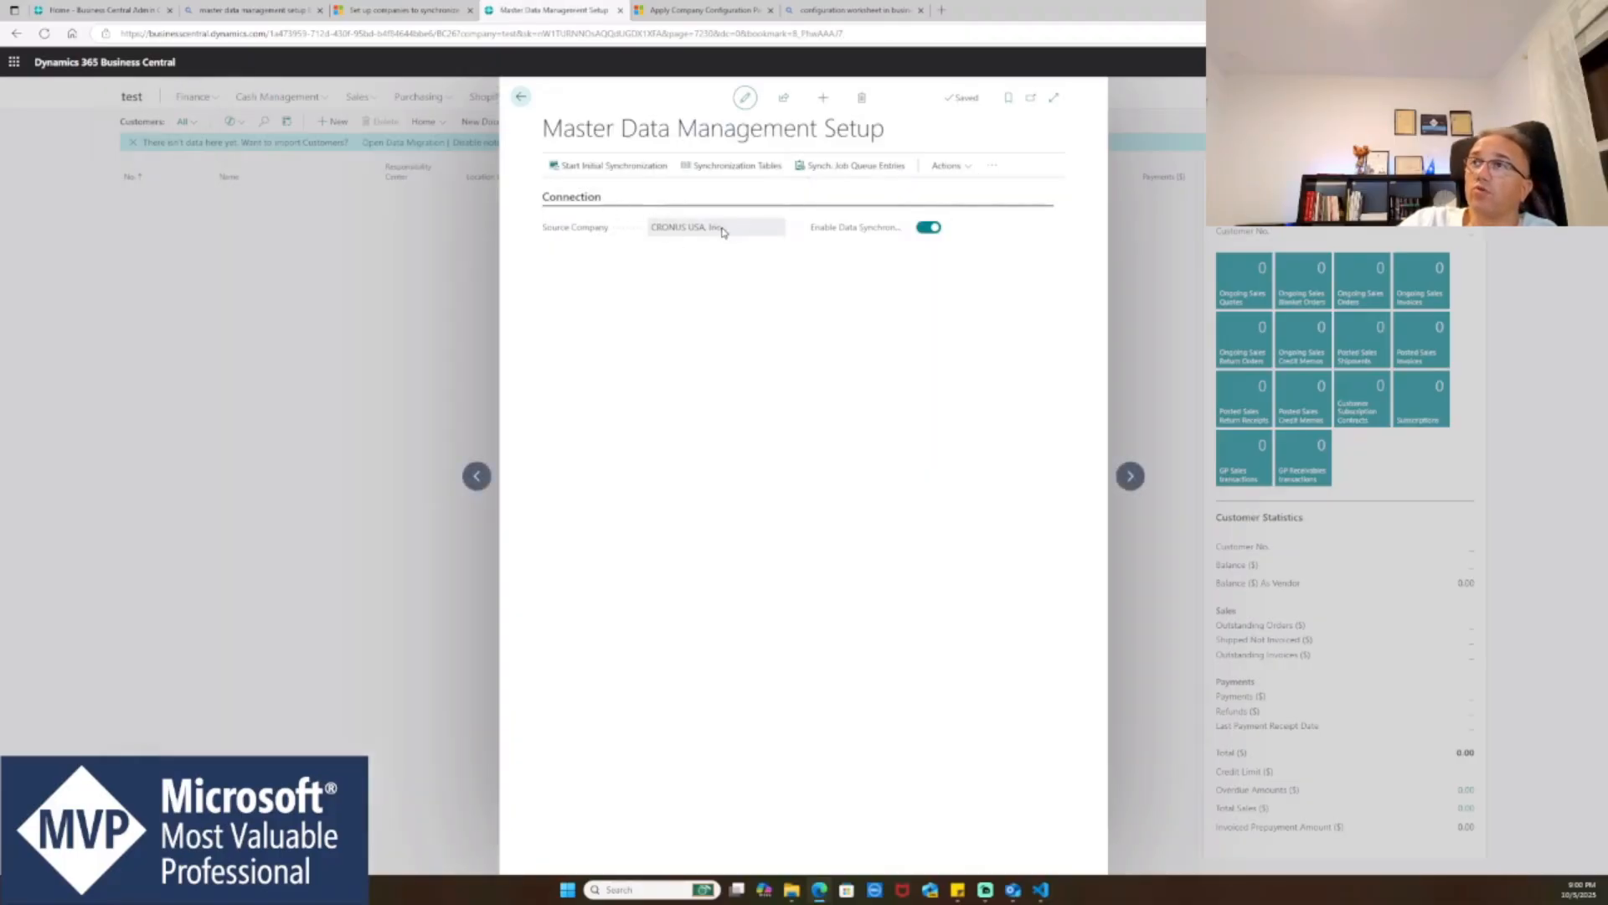
left_click_drag(728, 232, 635, 233)
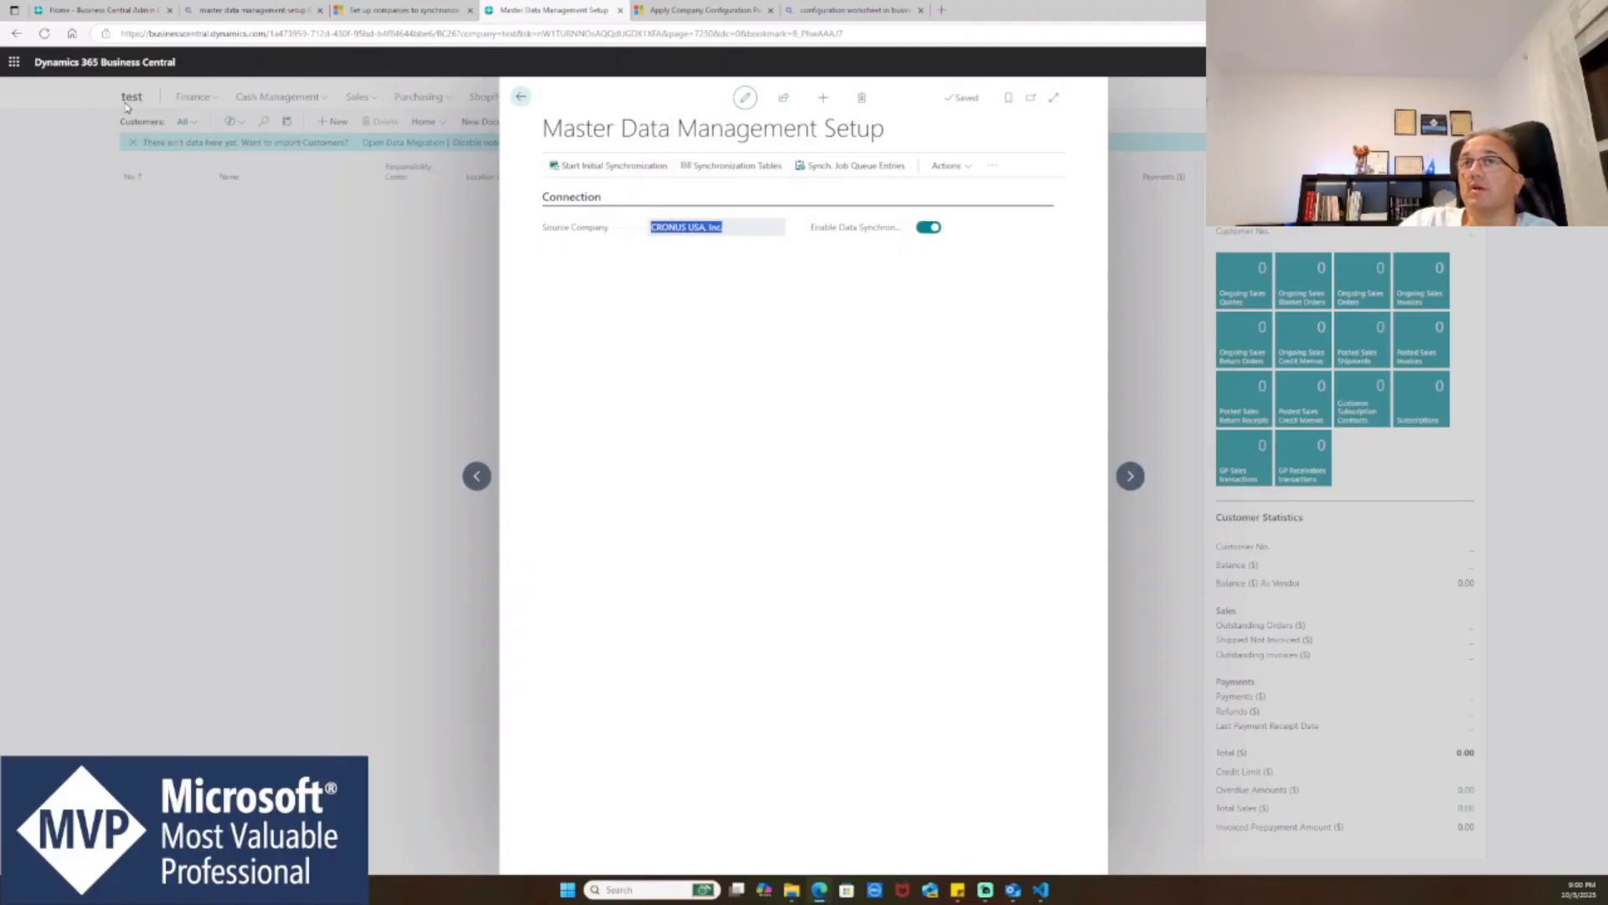
left_click(762, 168)
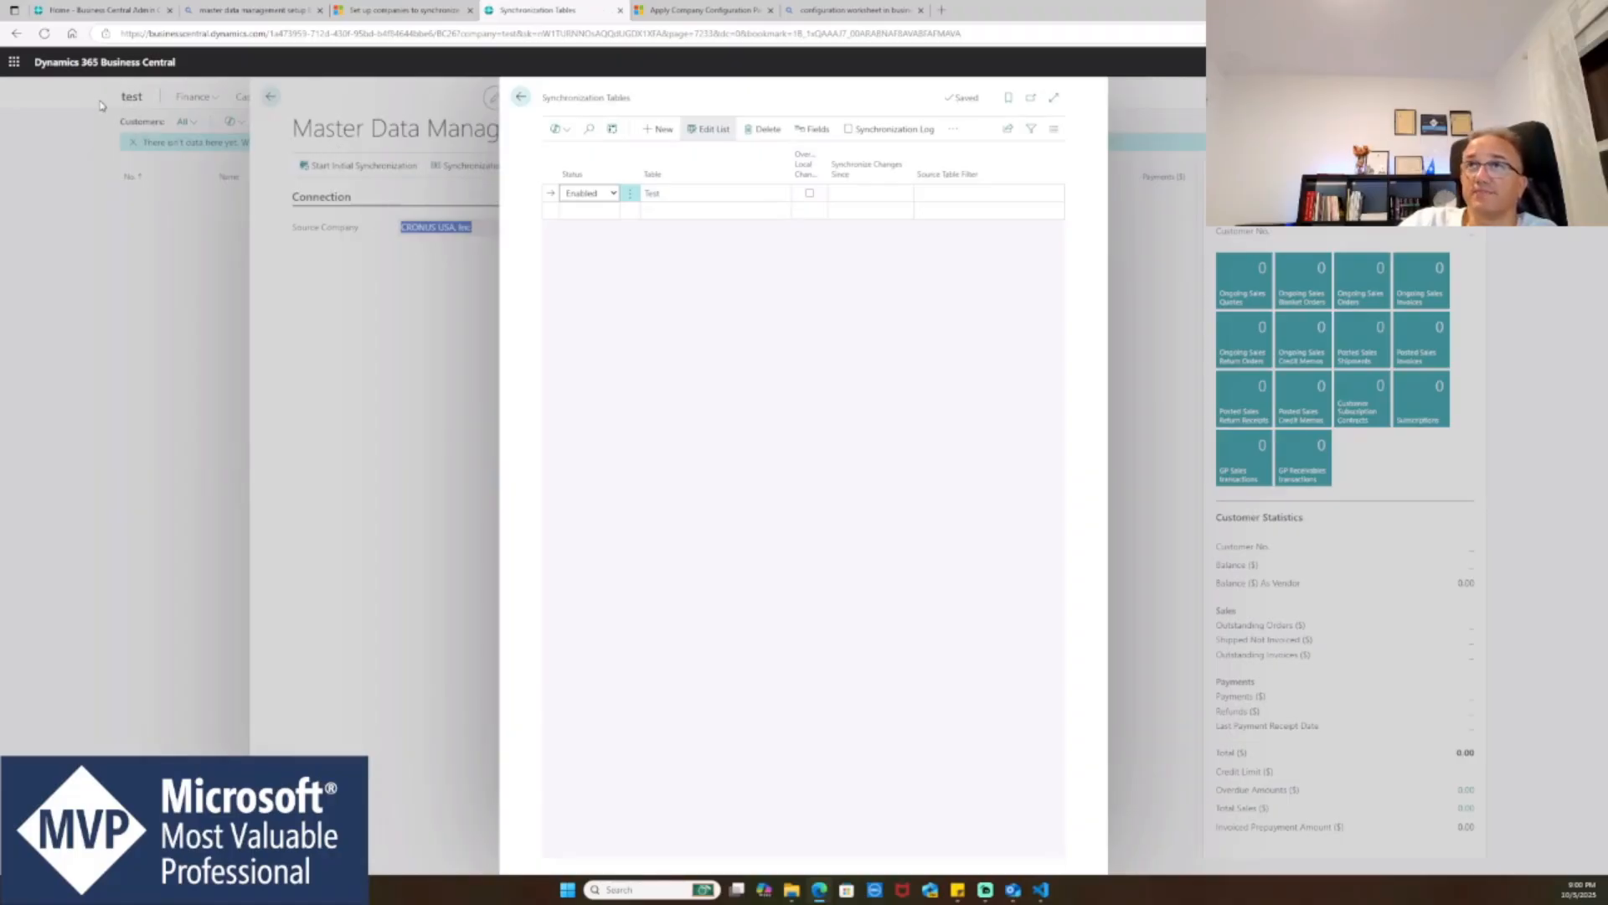
- Search for "compani" and open the Companies list
key("alt+q")
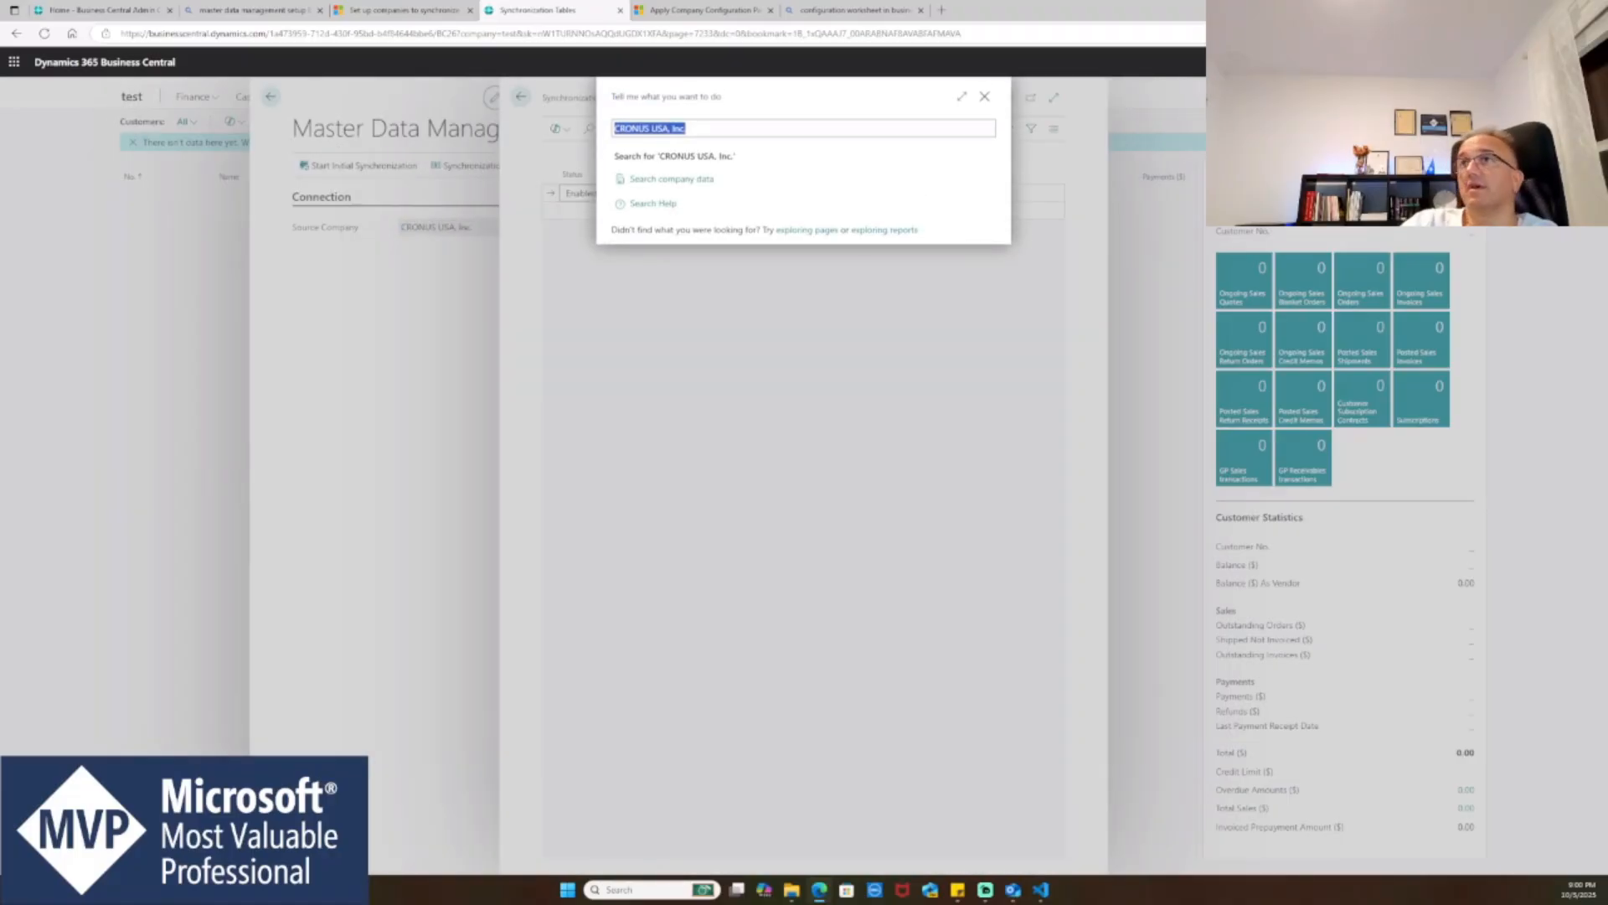
type("compani")
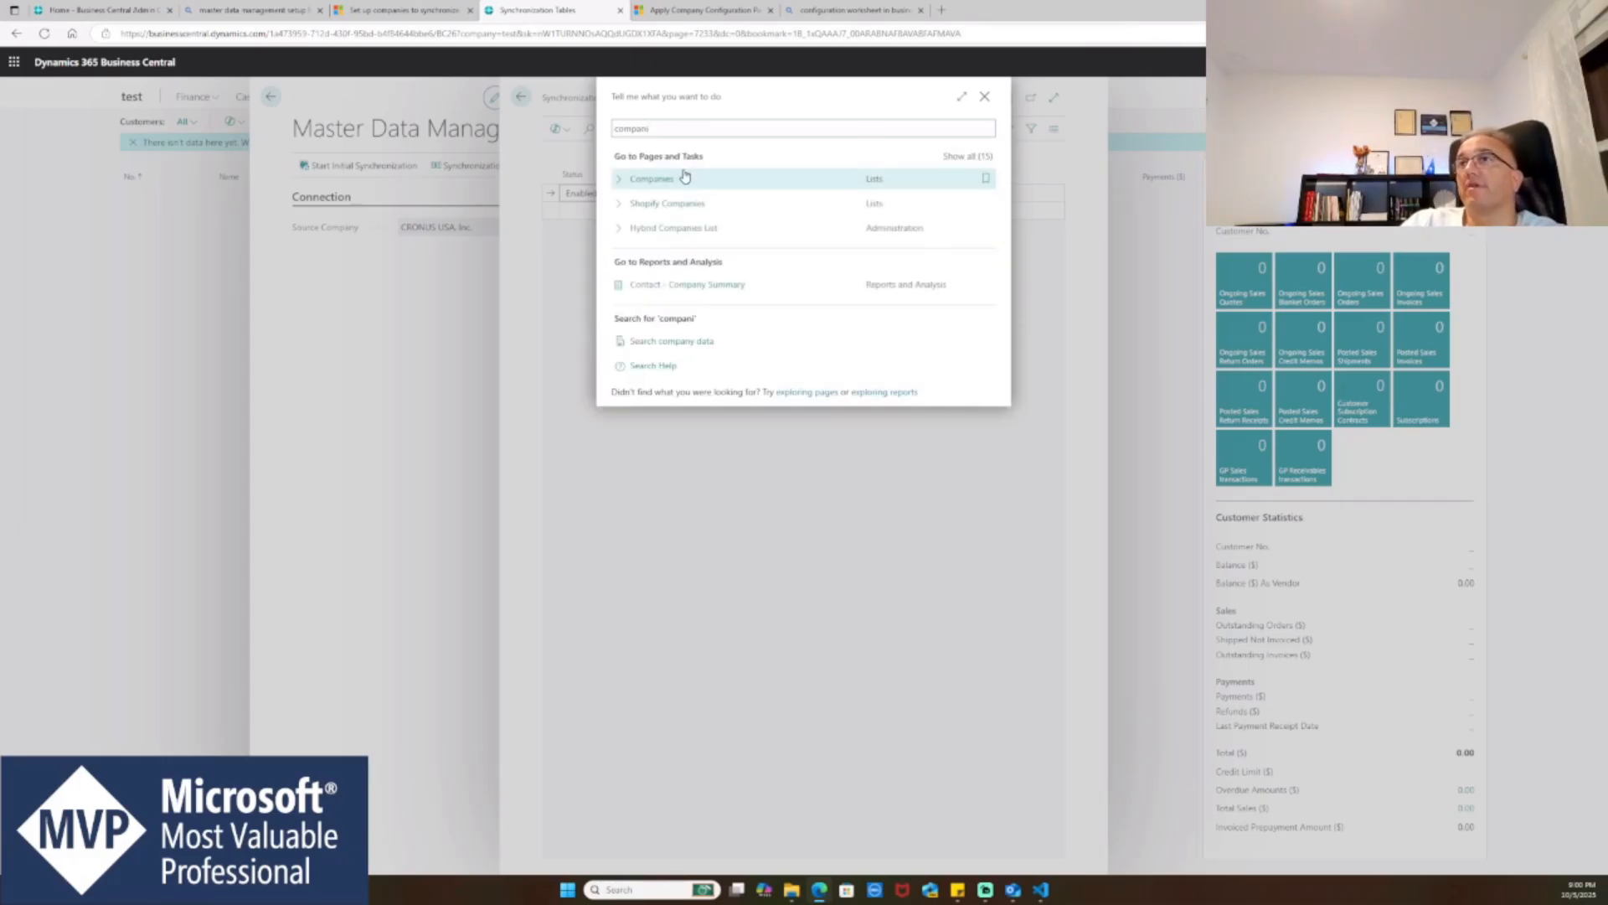
left_click(652, 179)
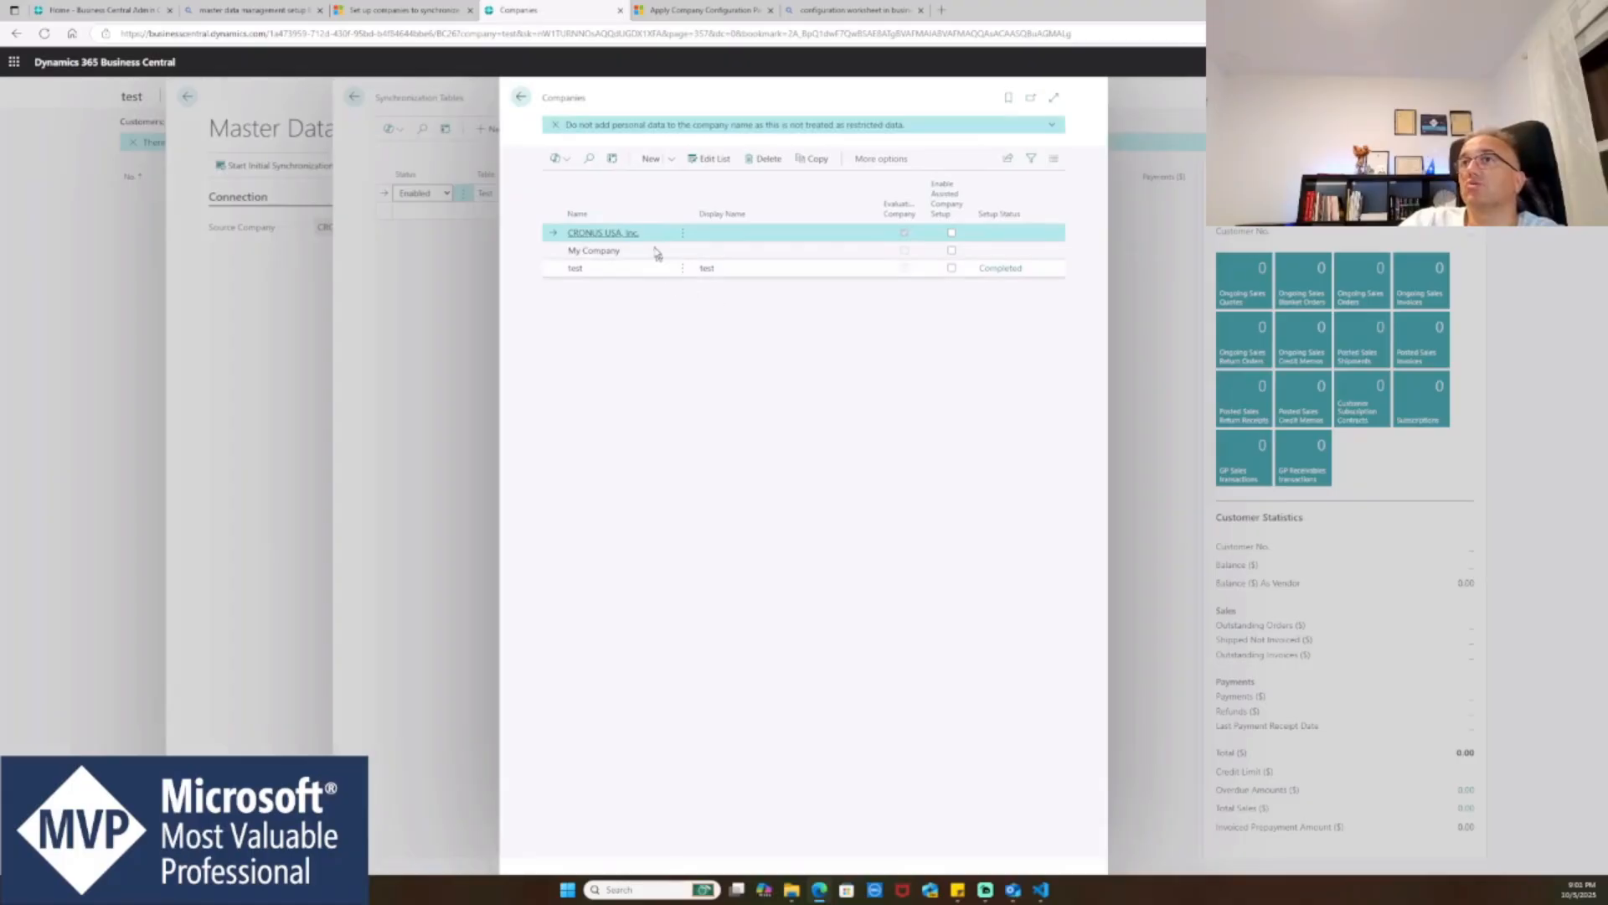
- Leave the Companies list and add table 18 Customer on a new line of the Synchronization Tables
left_click(605, 275)
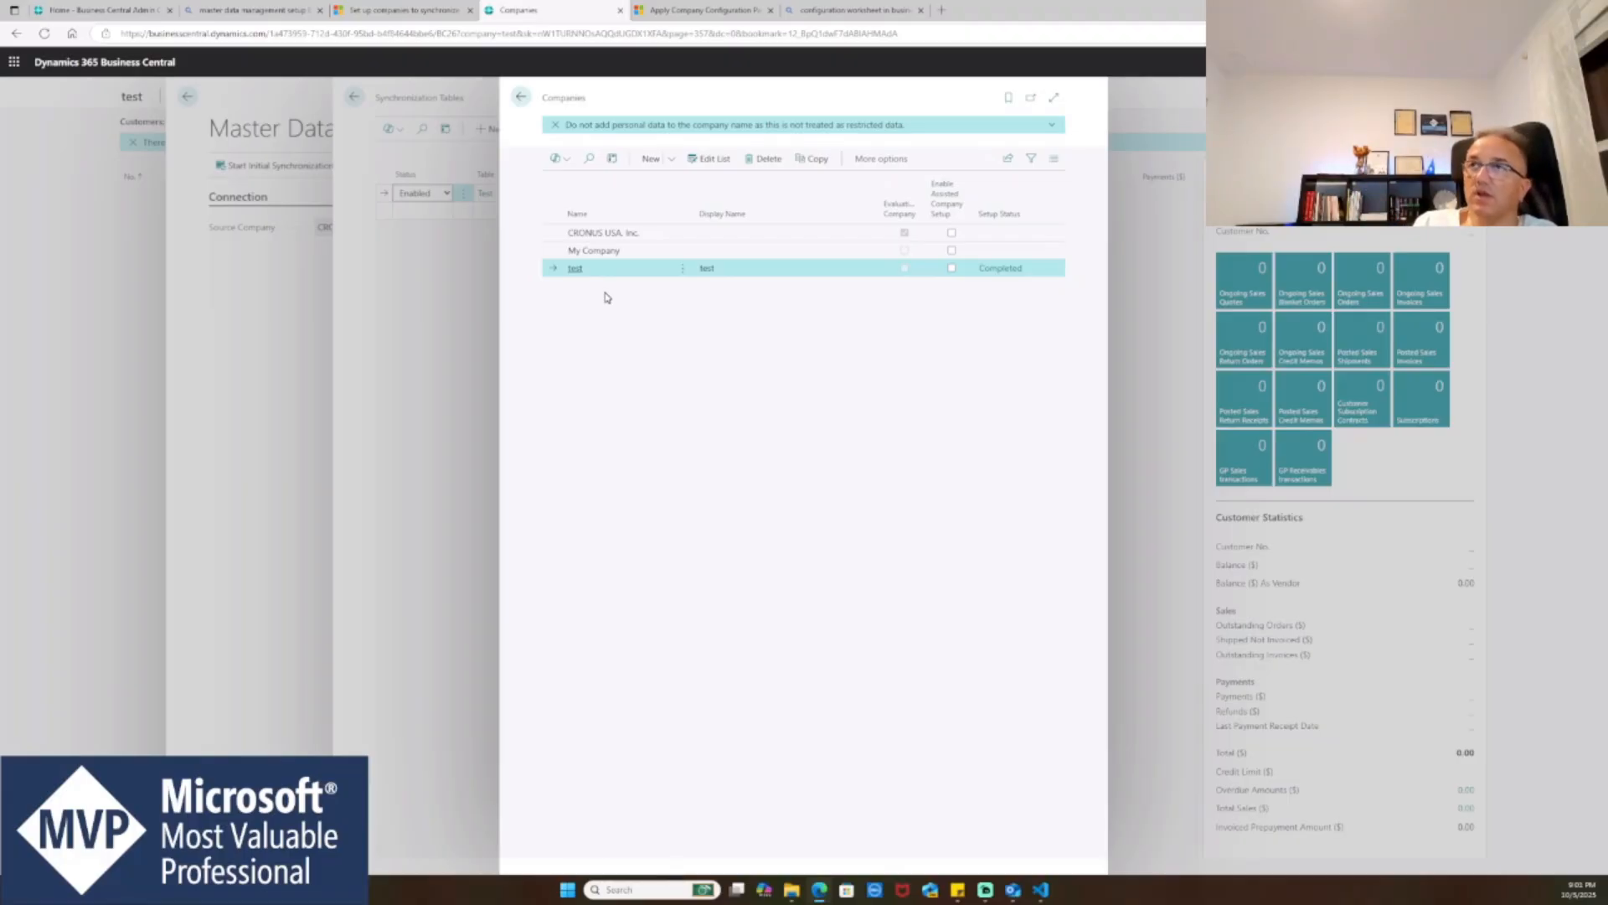
key("Escape")
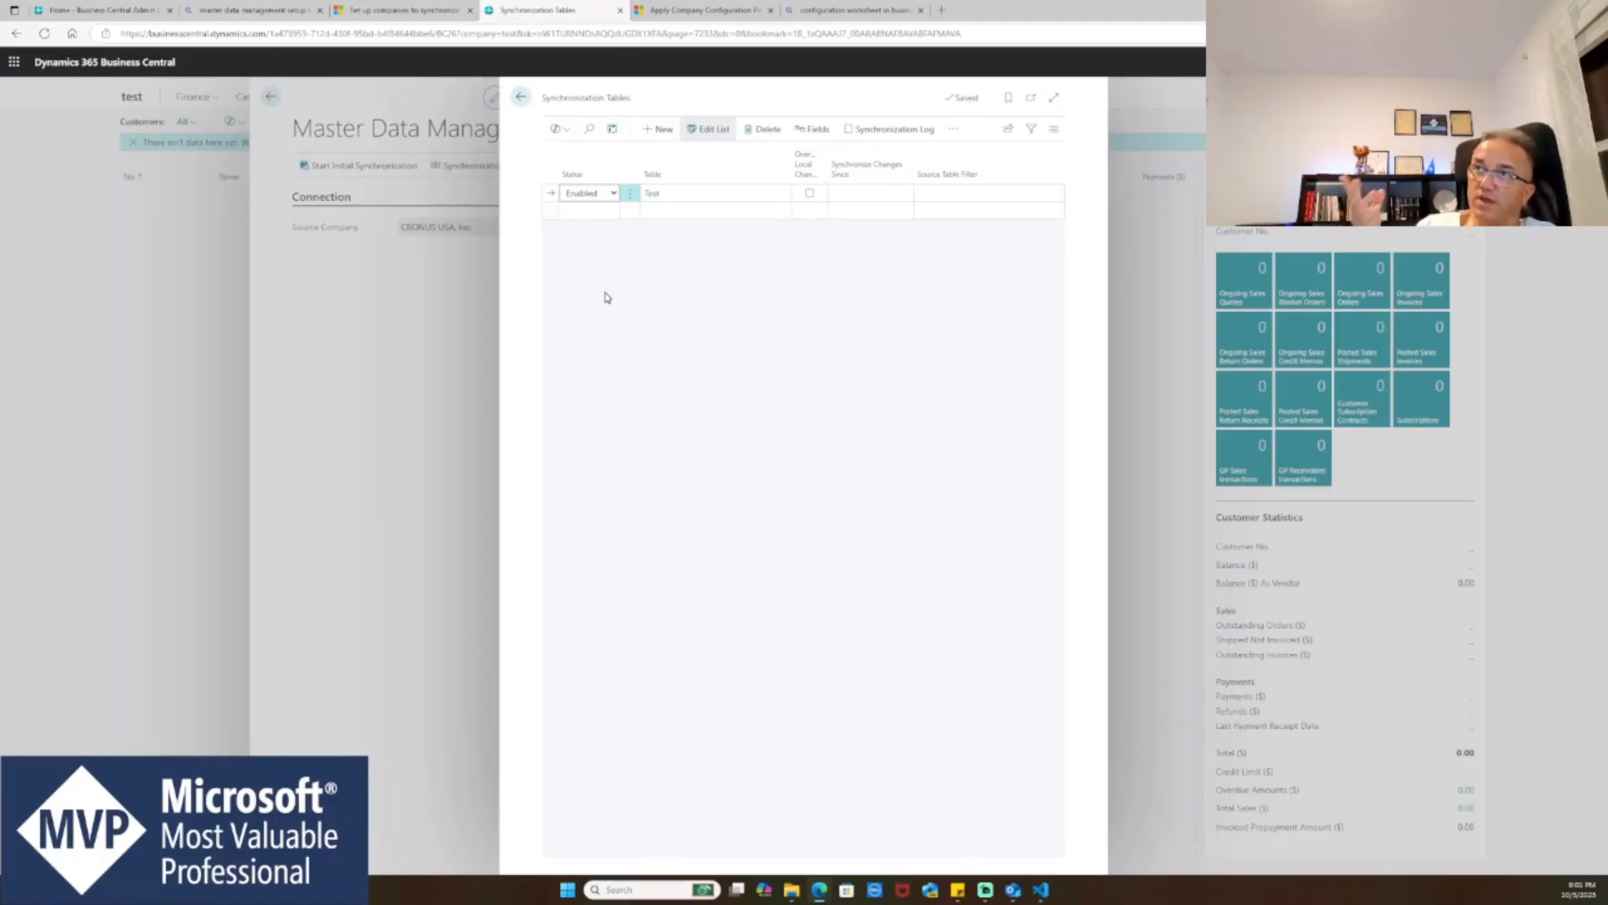
left_click(588, 211)
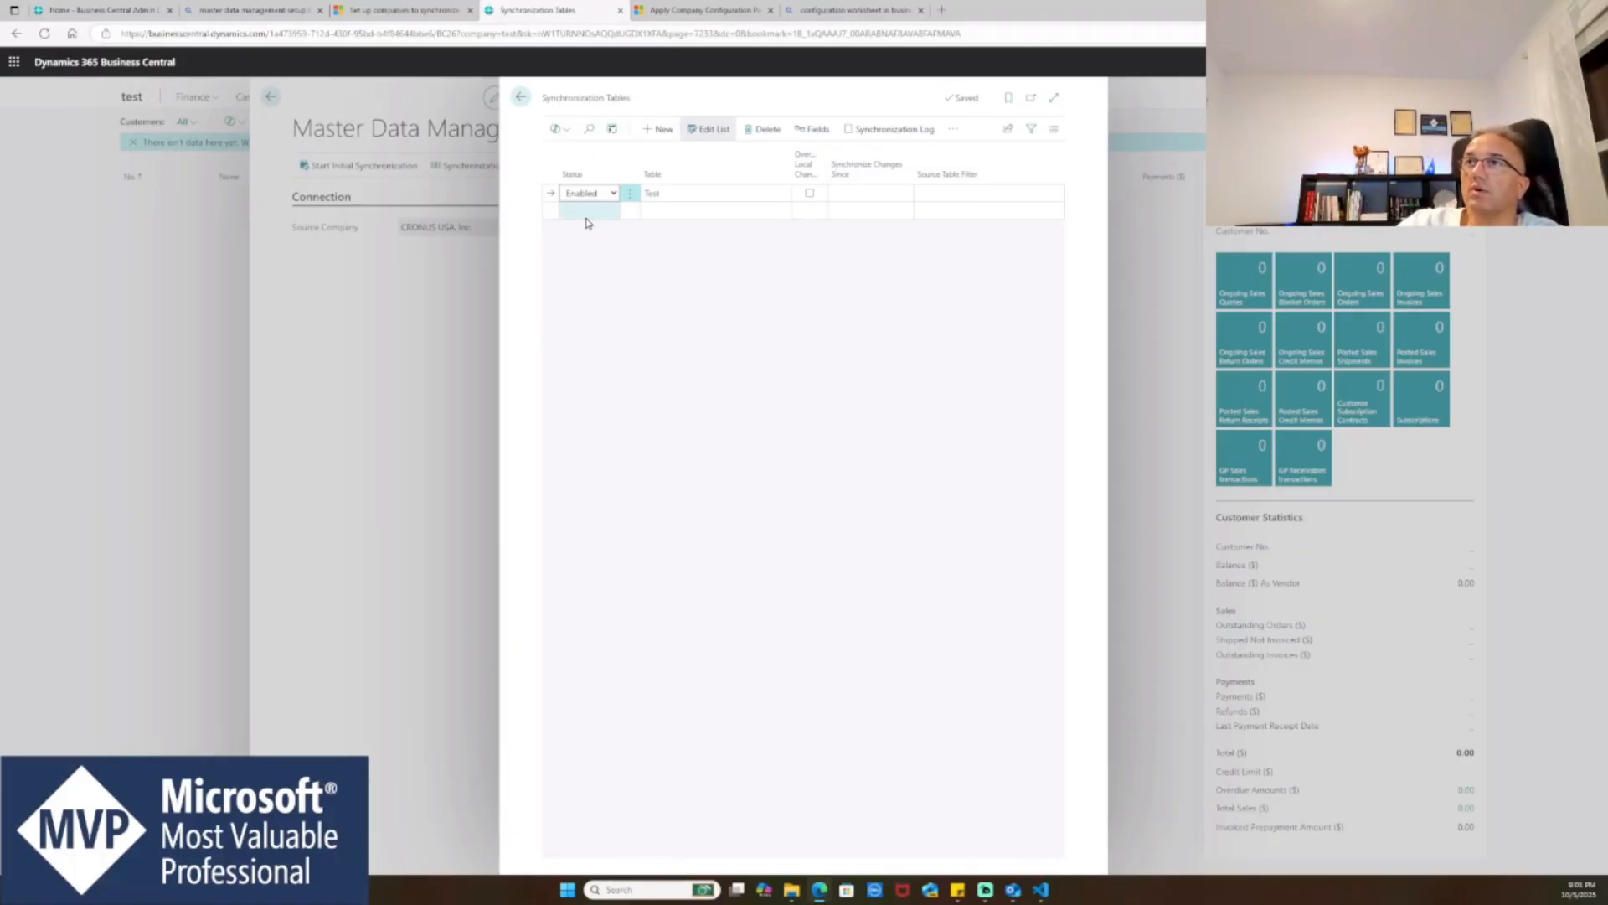
left_click(690, 216)
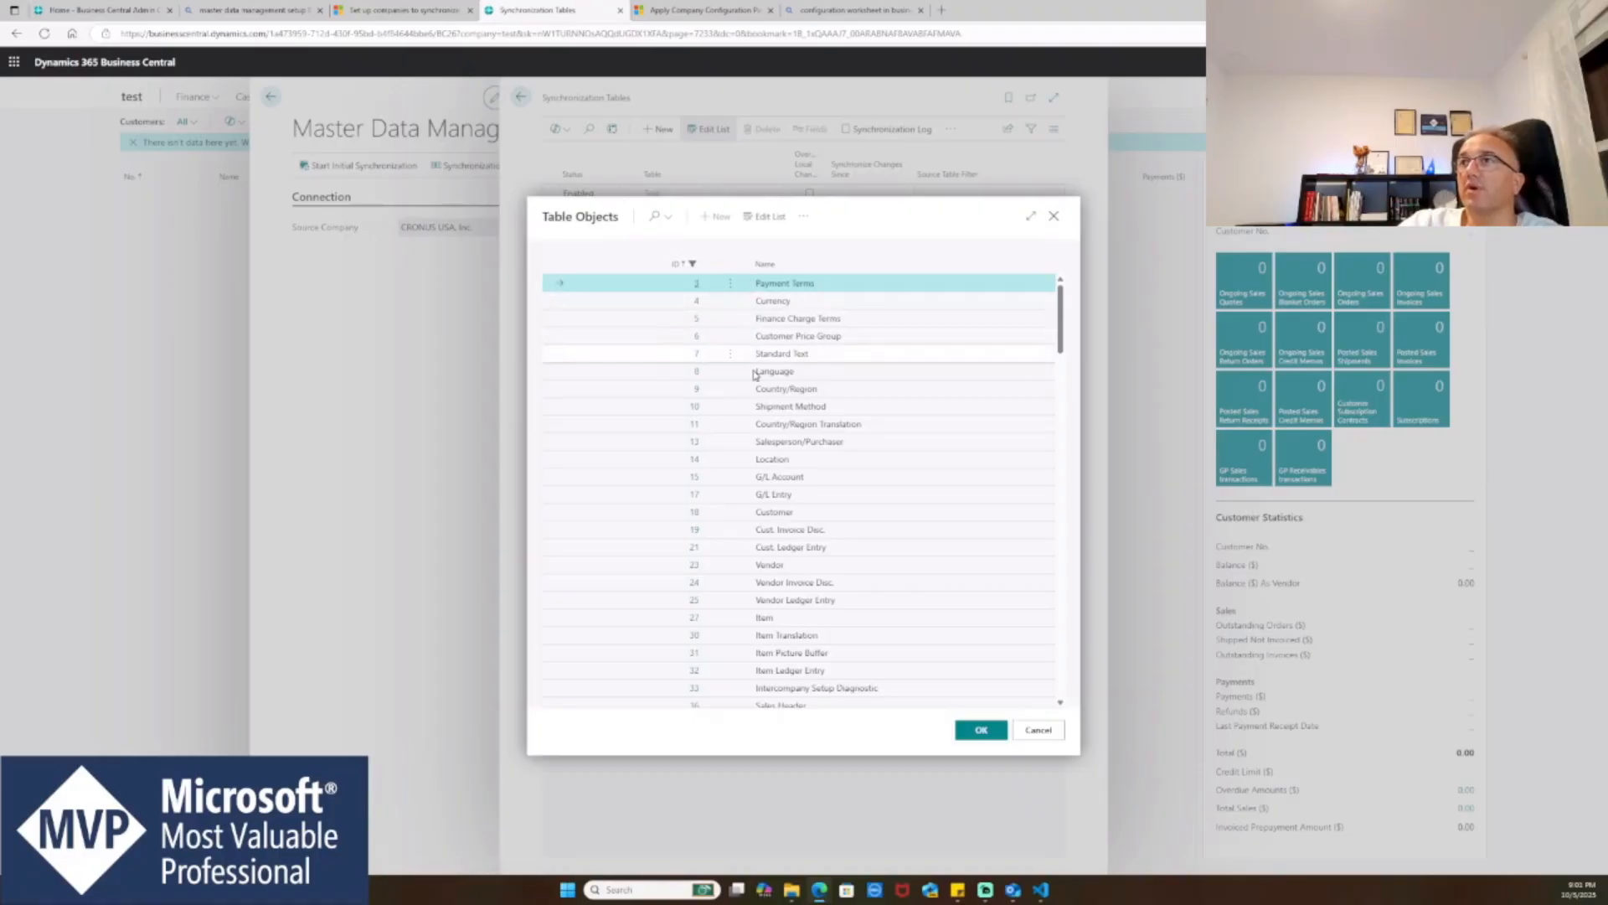
left_click(699, 513)
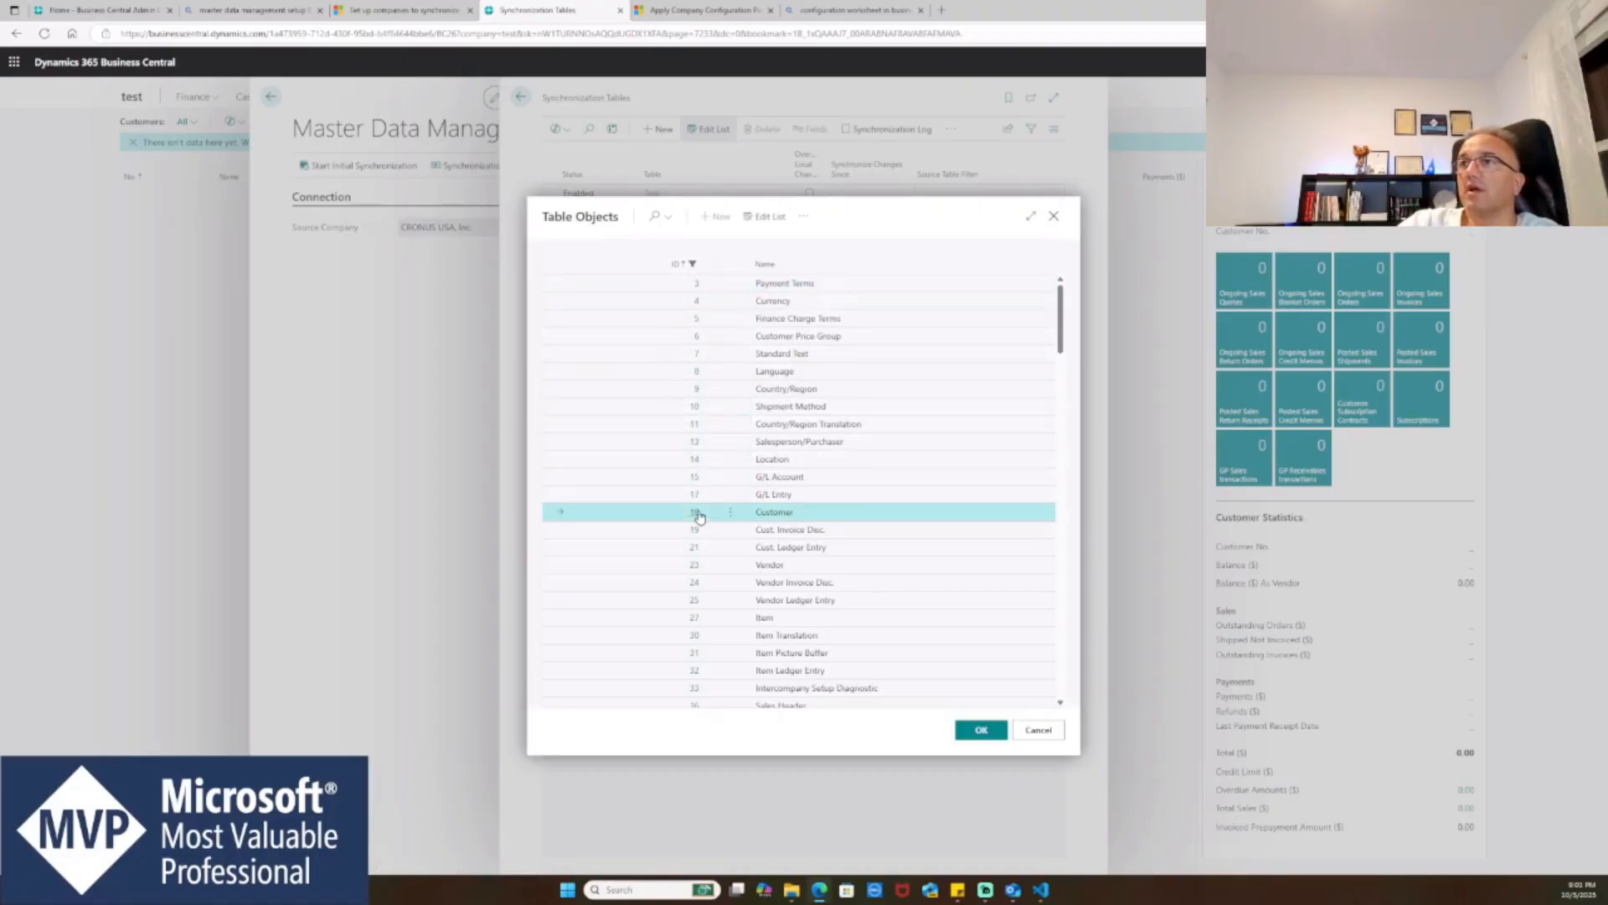
double_click(699, 514)
- Read through the related tables proposed for the Customer table and decline to synchronize them too
scroll(837, 448, "down", 5)
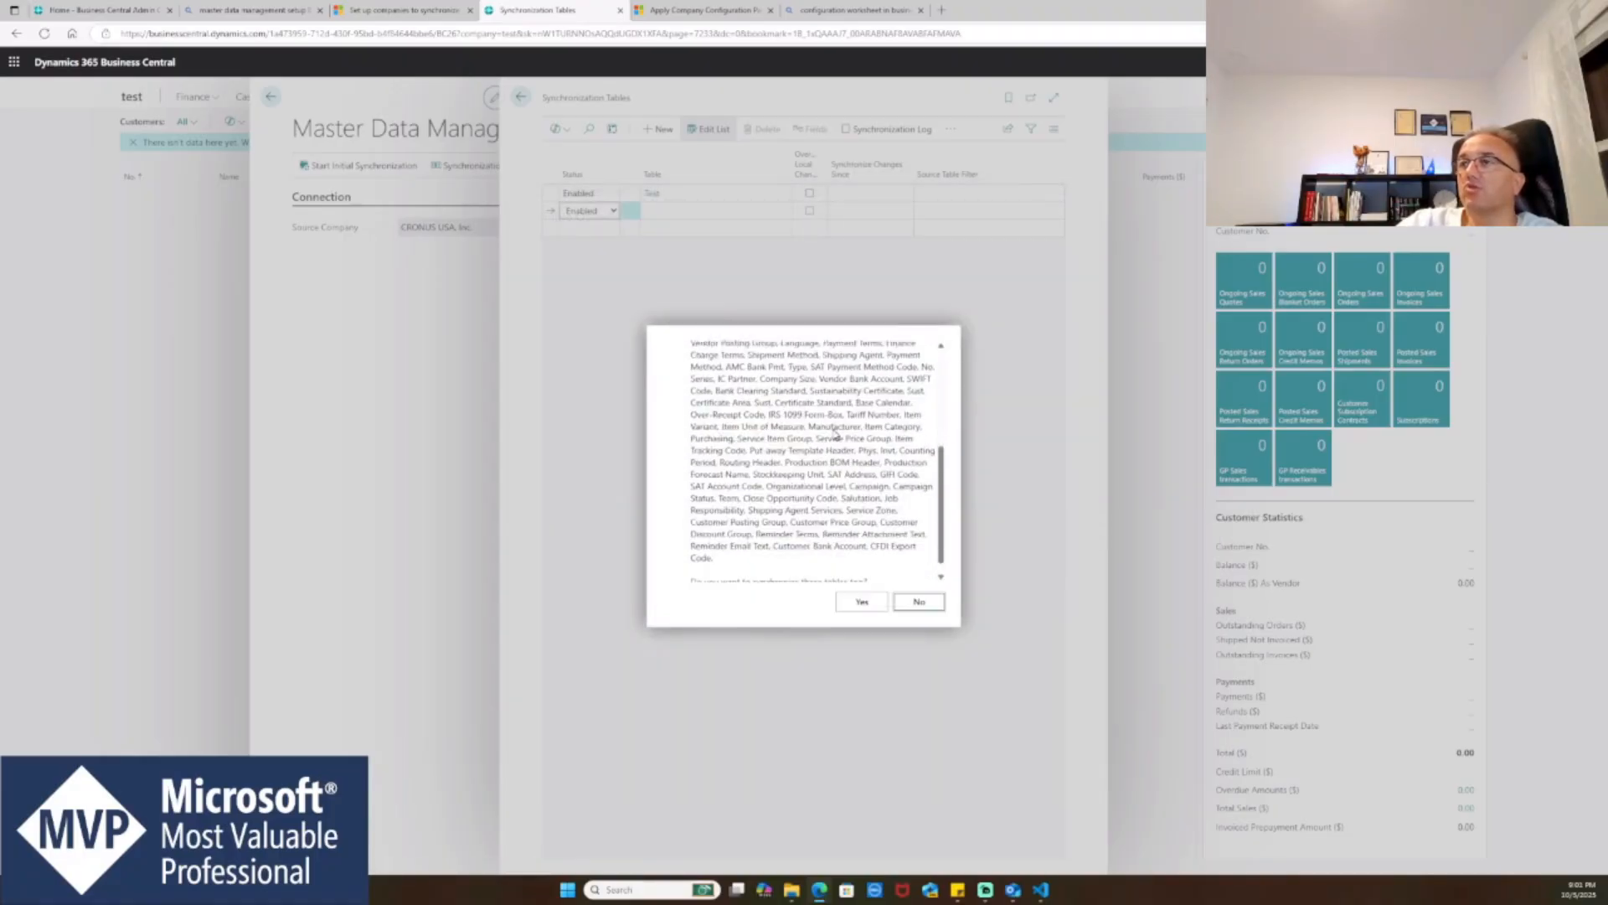
scroll(837, 453, "up", 5)
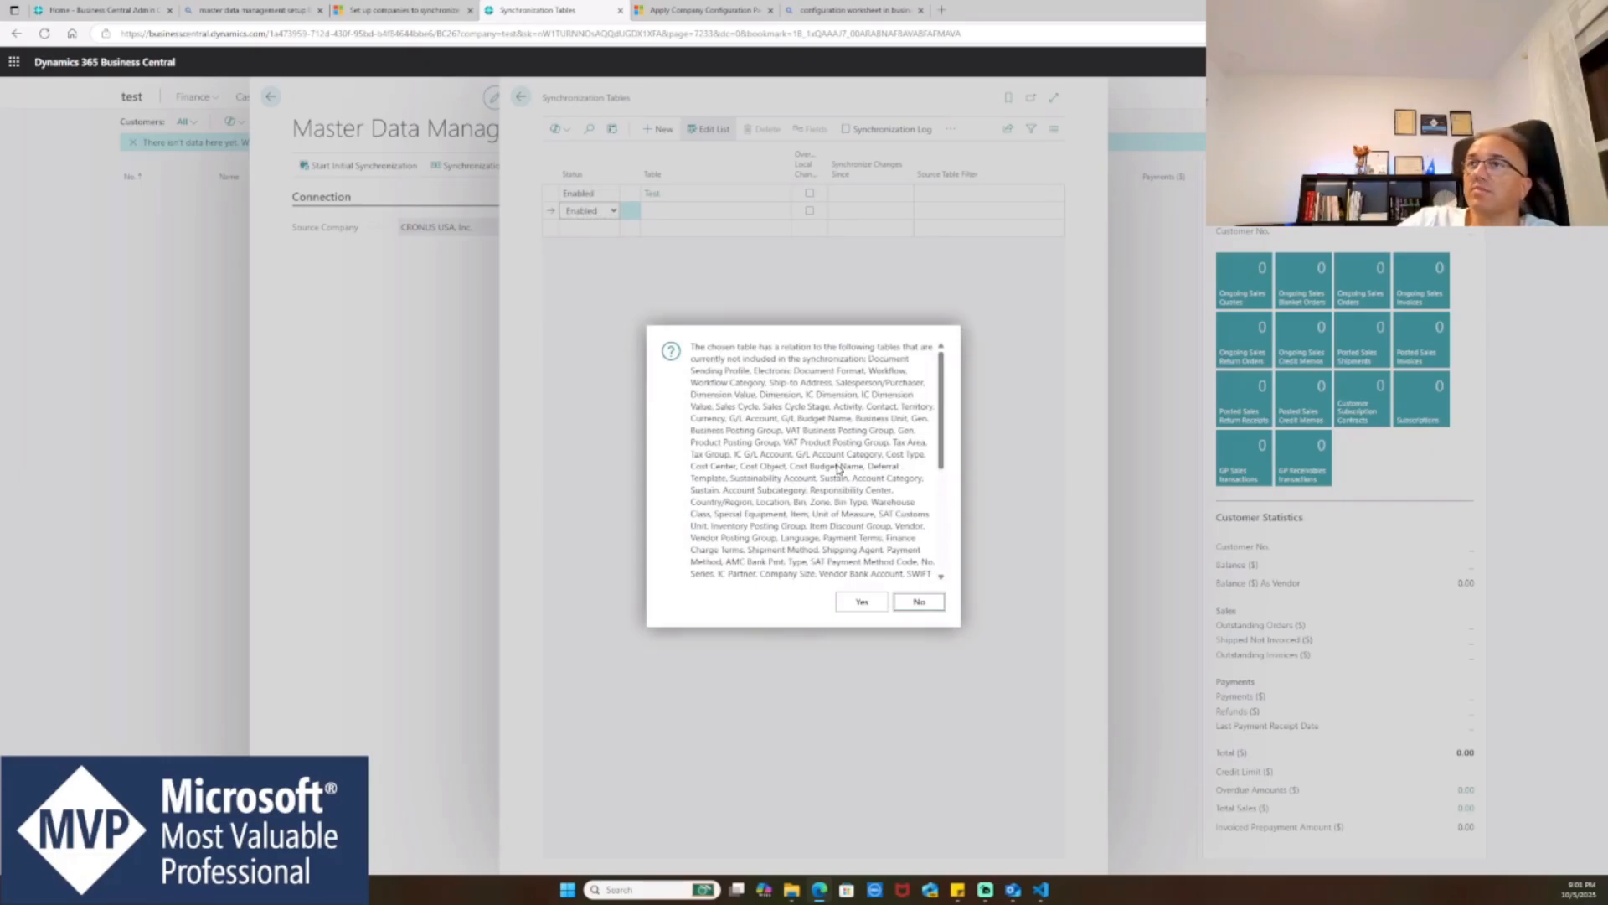
scroll(872, 486, "down", 4)
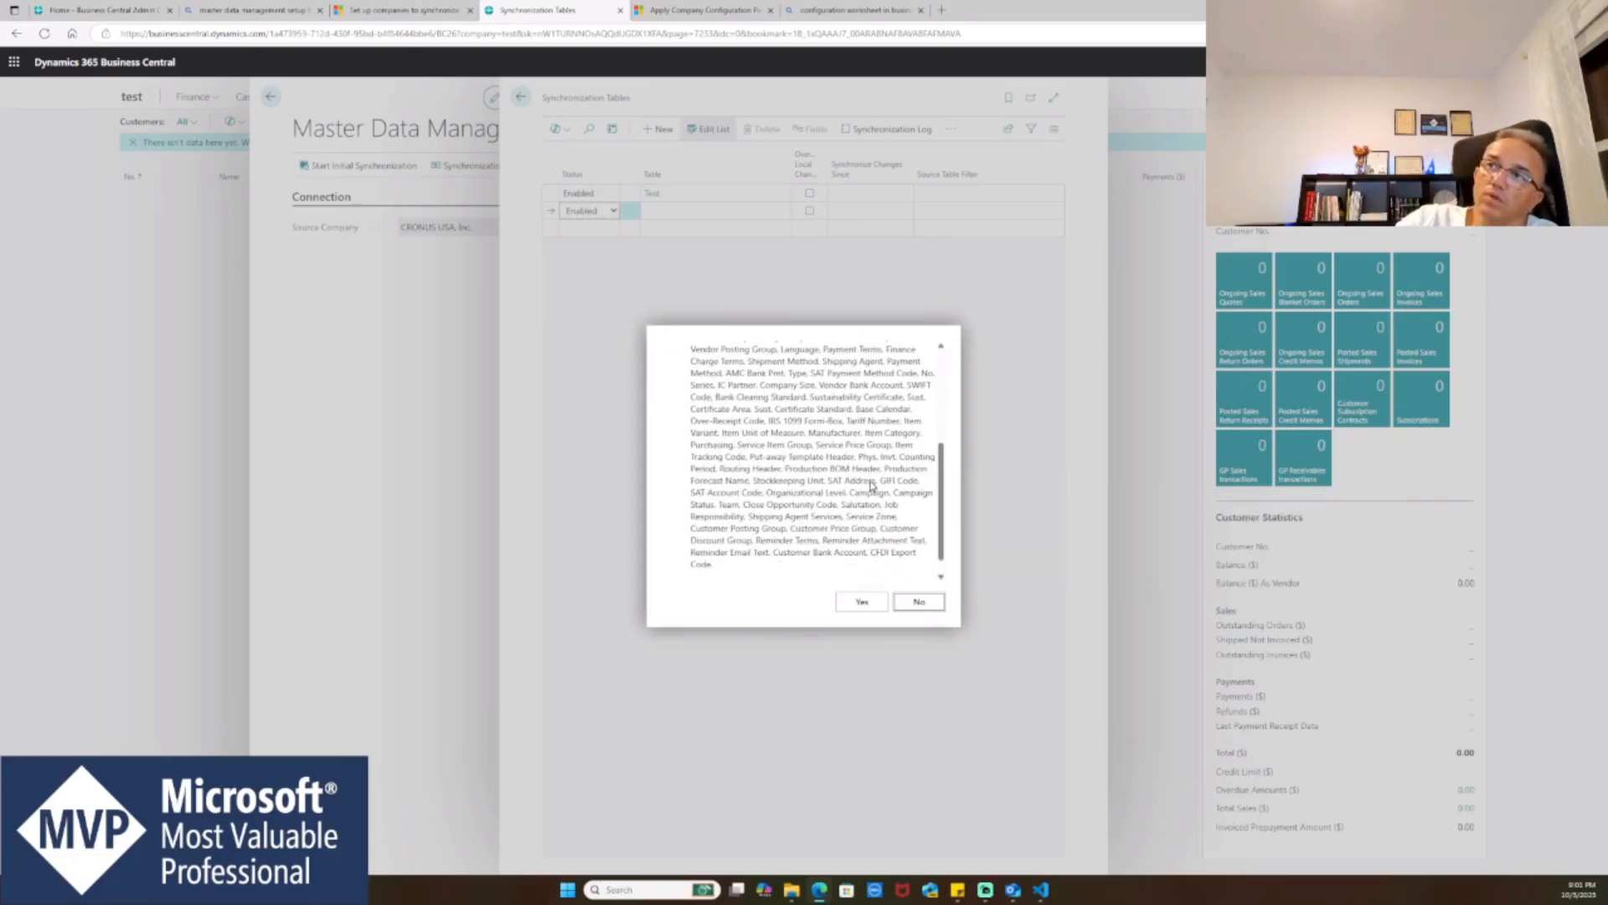
scroll(871, 485, "down", 1)
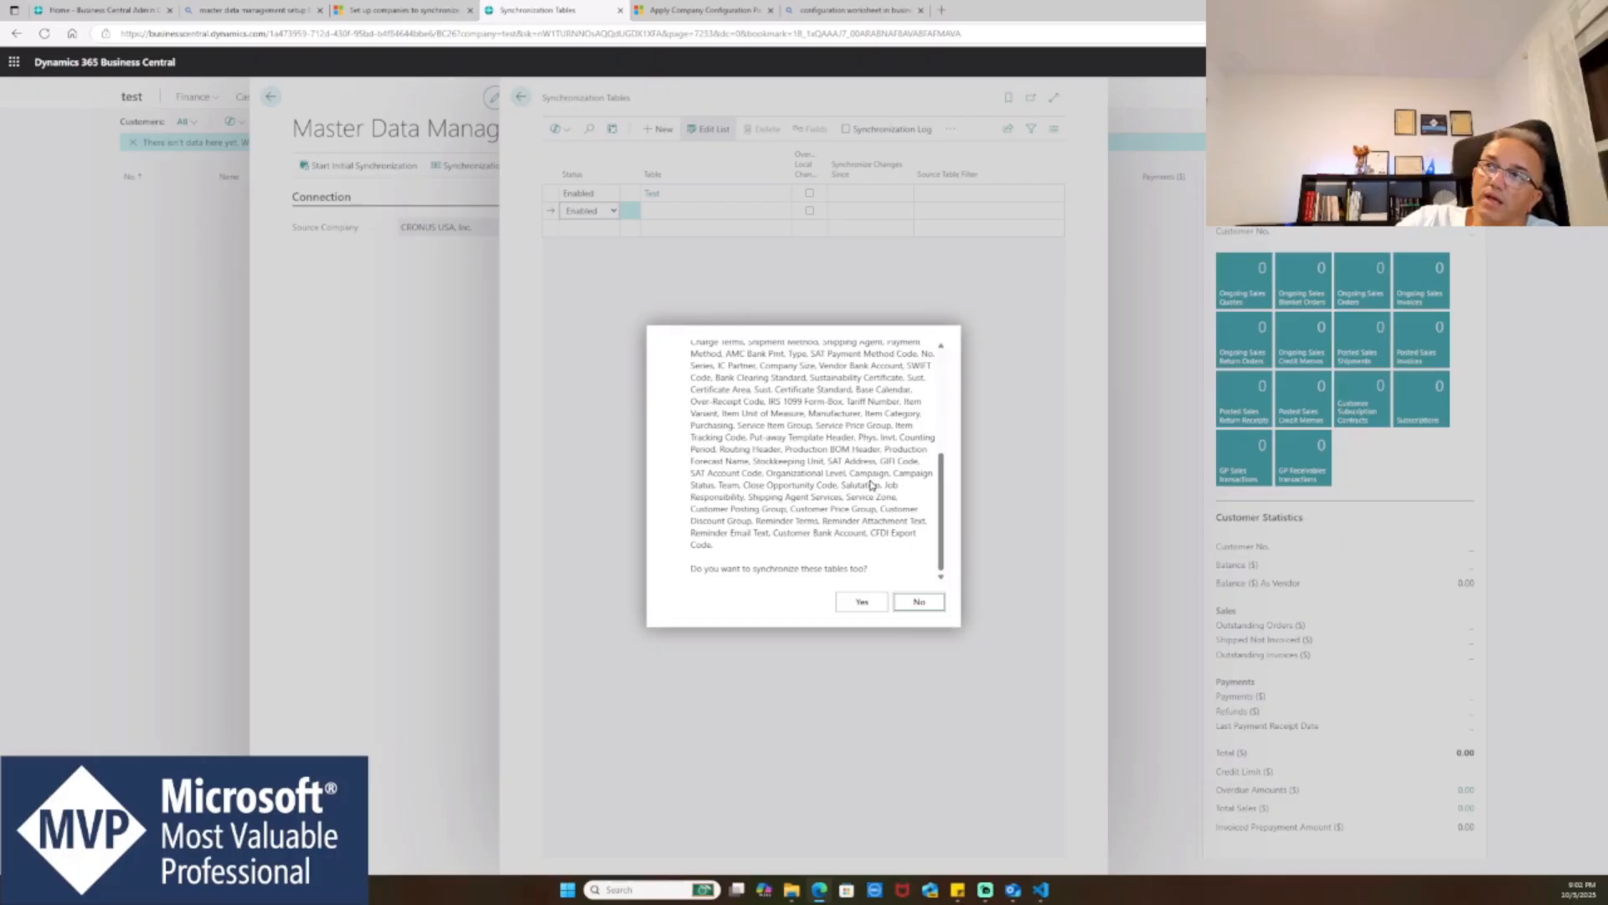
scroll(871, 486, "up", 5)
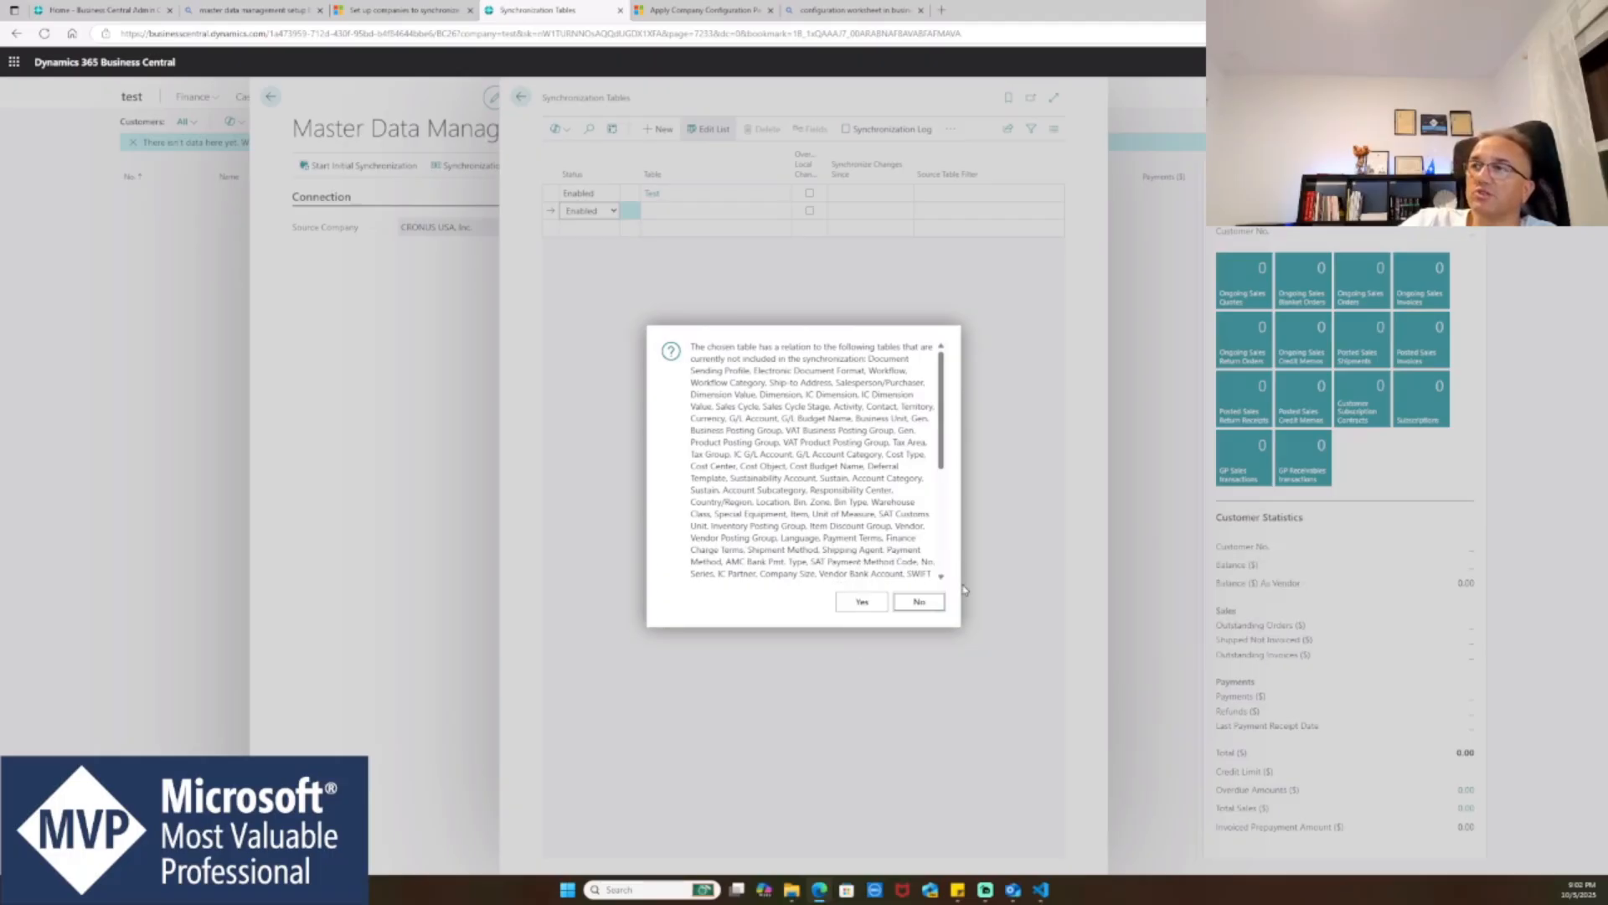
left_click(917, 602)
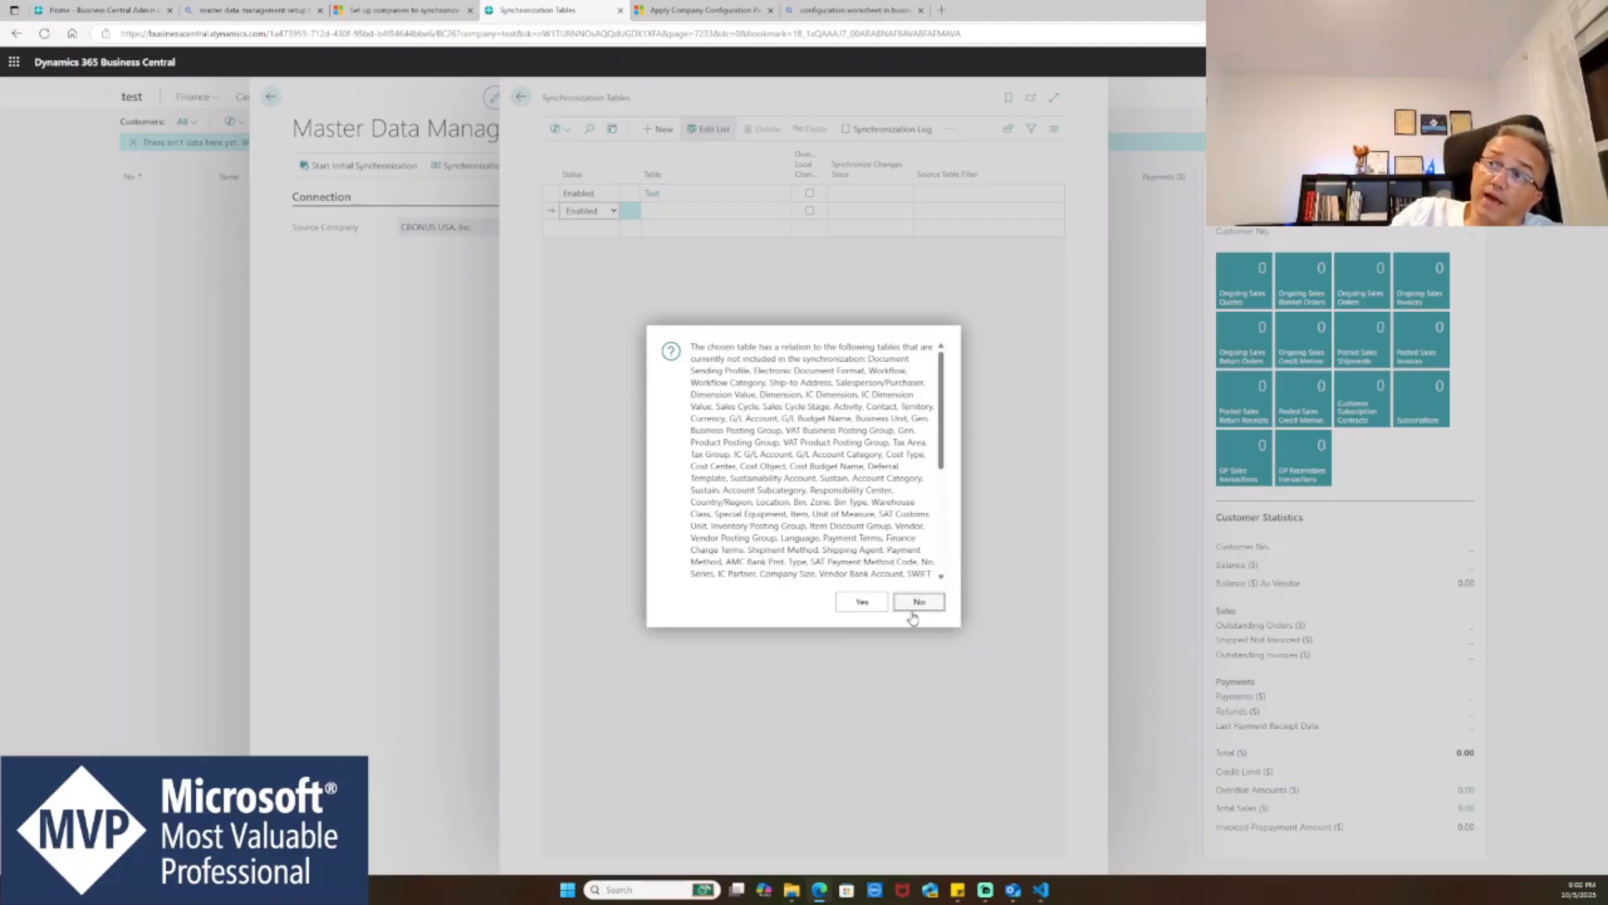
- Look through the Customer synchronization fields, then close them and leave Master Data Management Setup for the Customers list
scroll(835, 410, "down", 5)
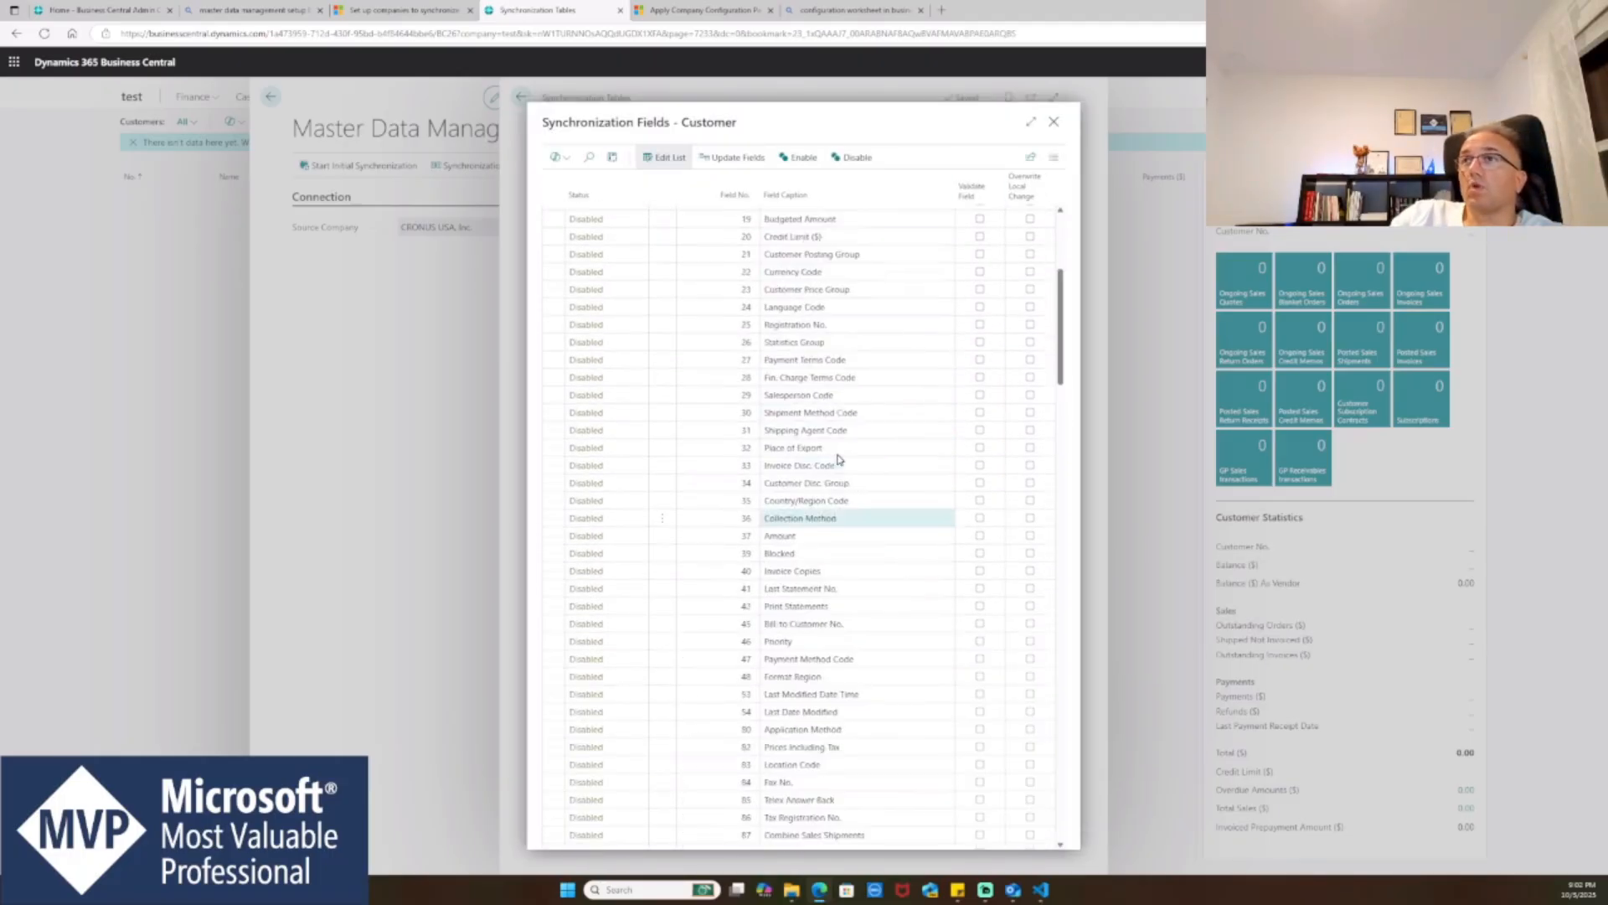
left_click(1054, 125)
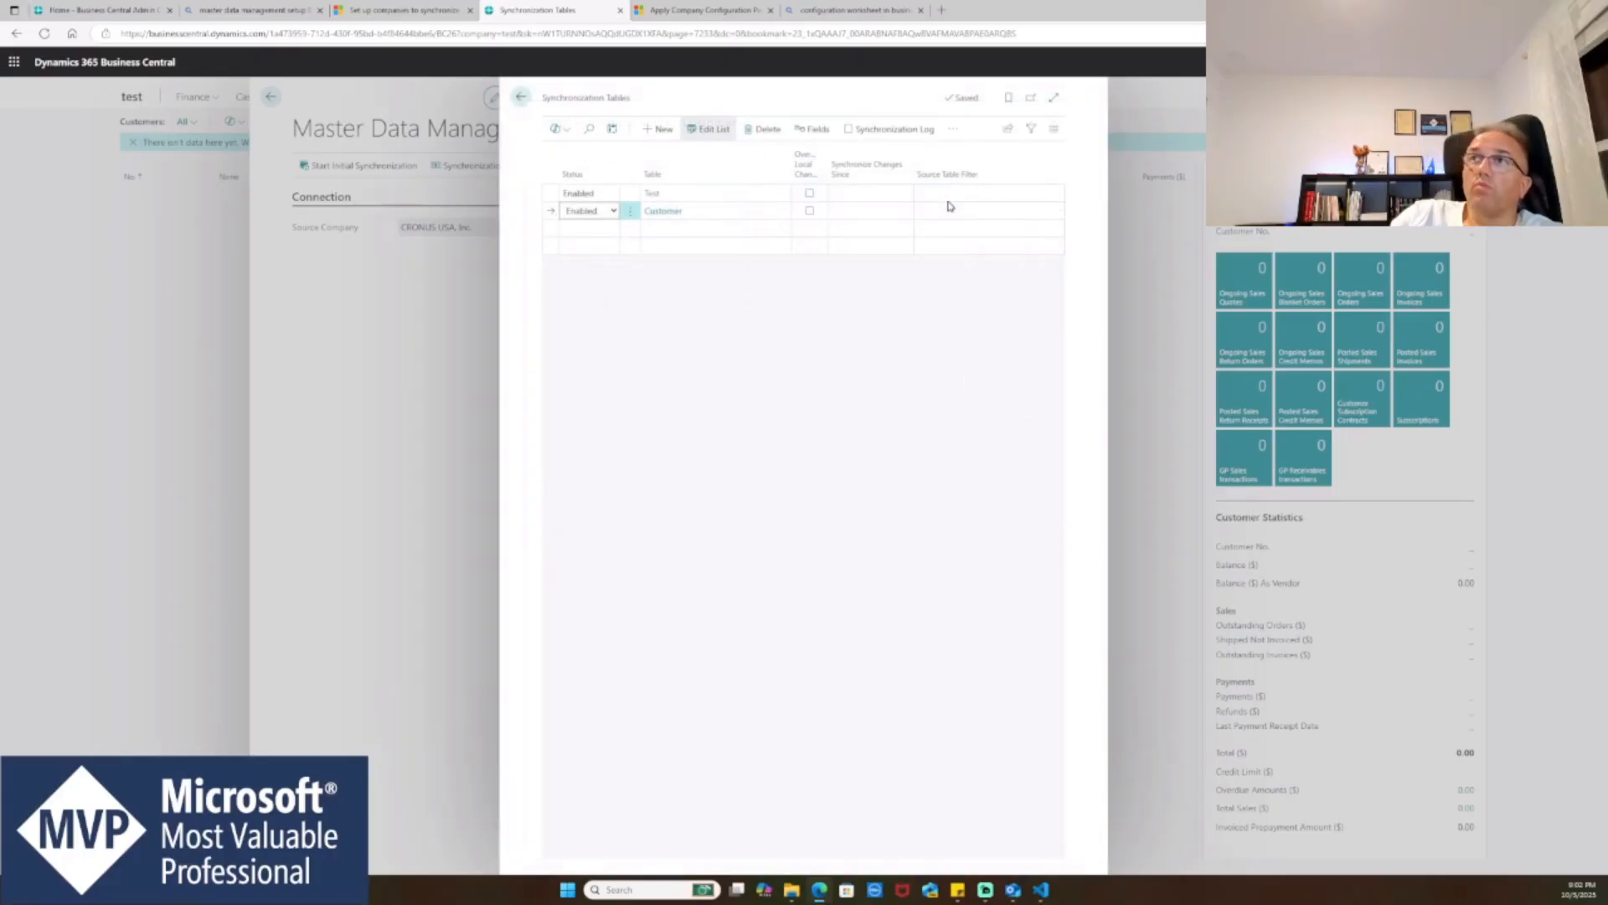
left_click(519, 100)
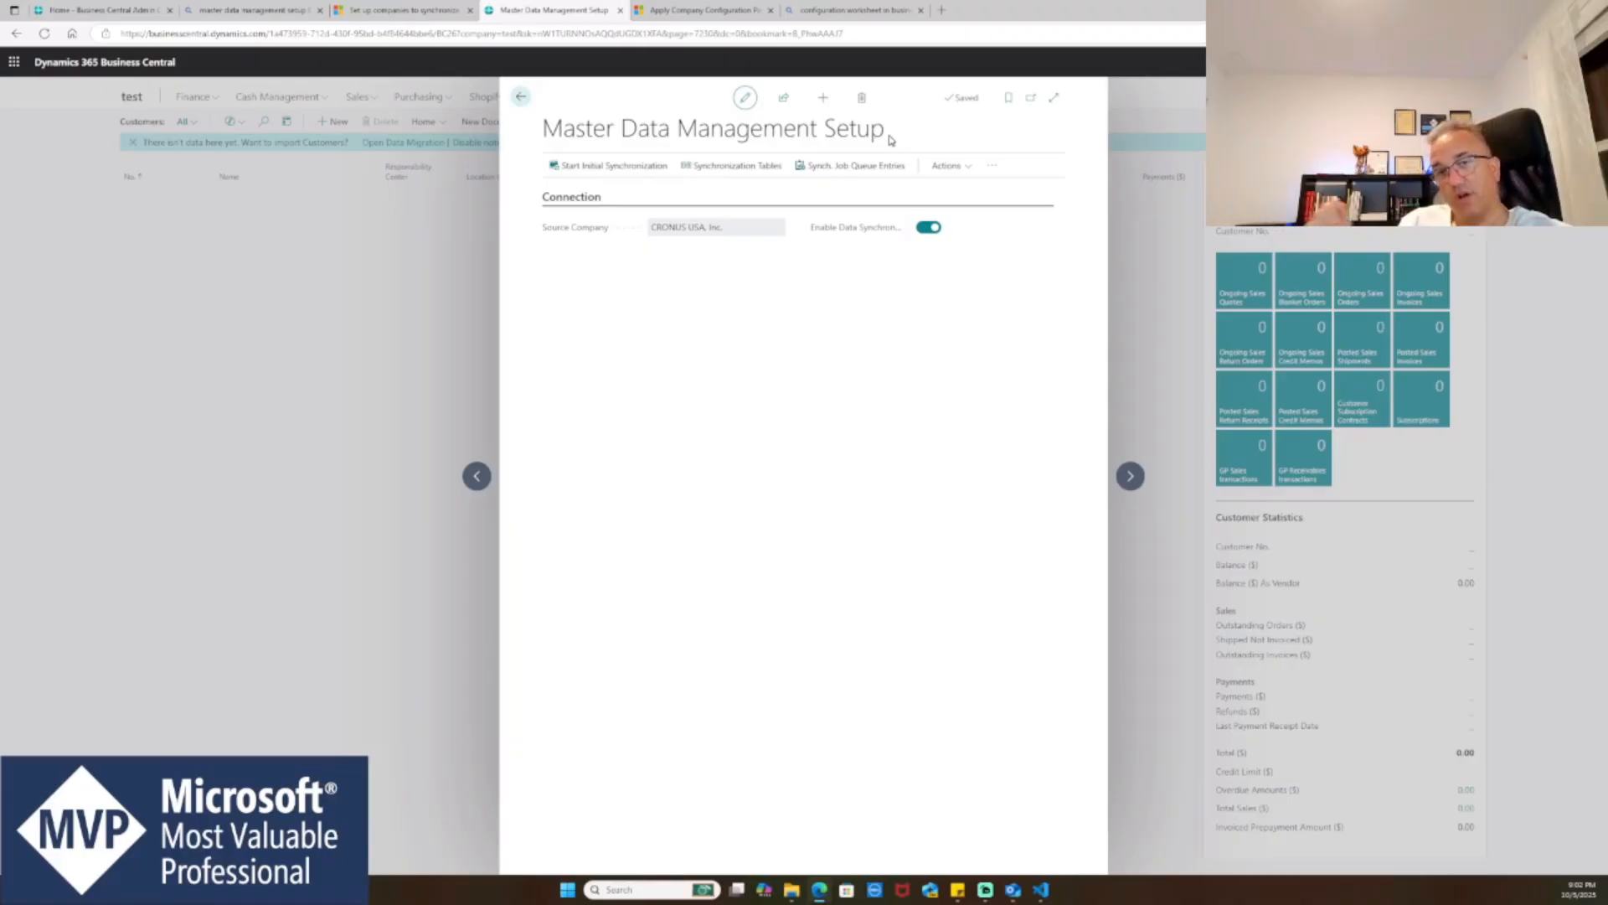
key("Escape")
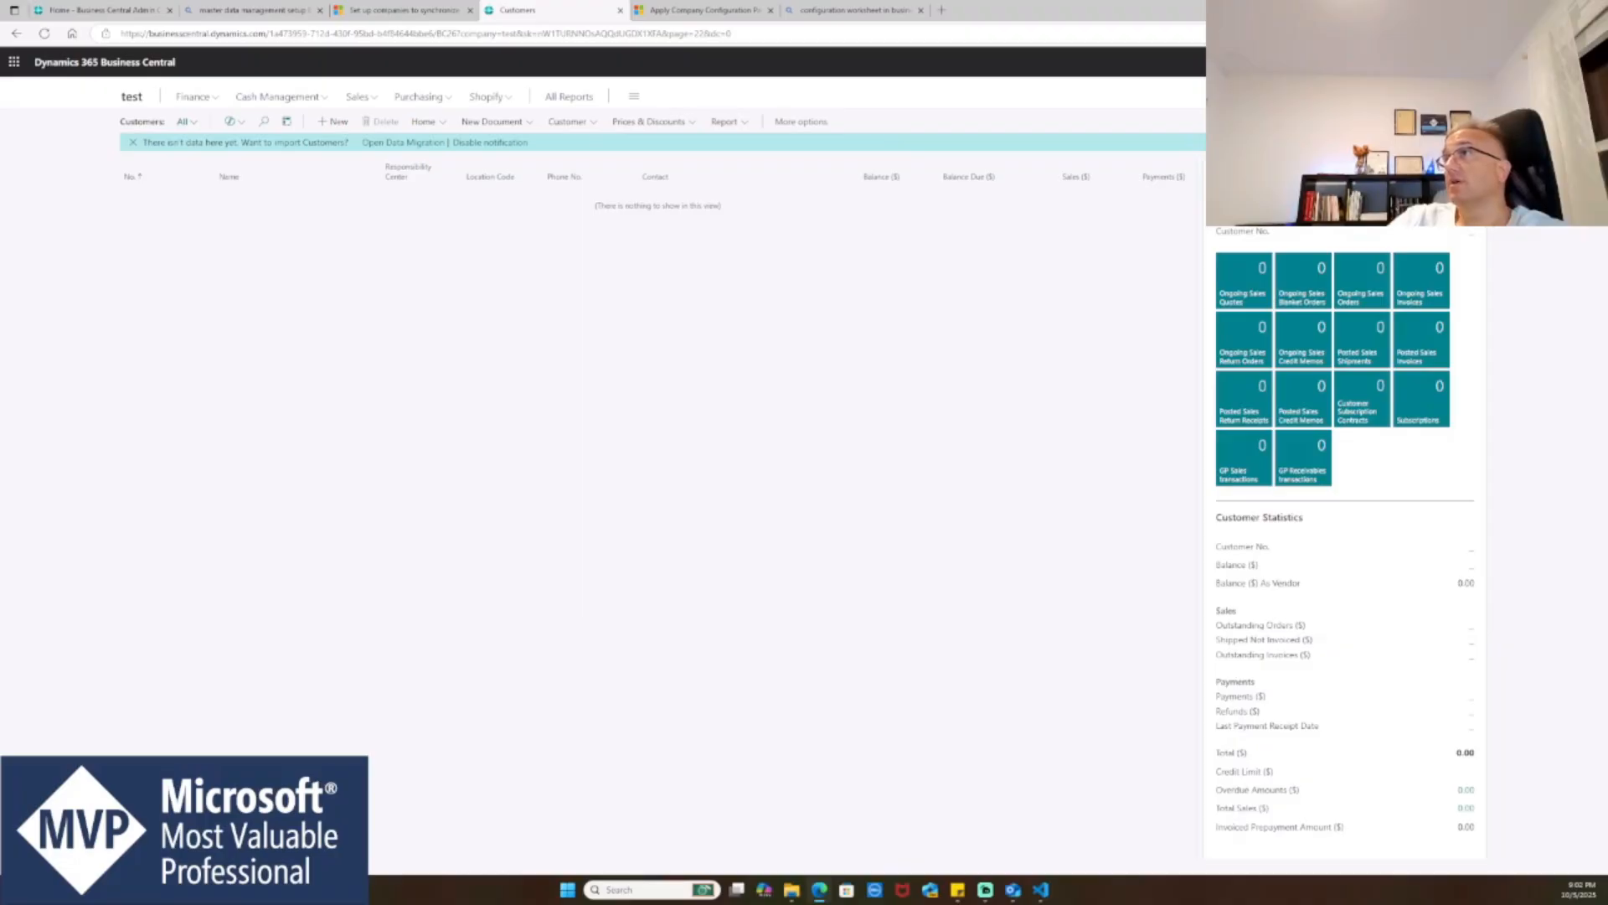
- Search for and open the Configuration Worksheet, and delete its line for table 50100 Test
key("alt+q")
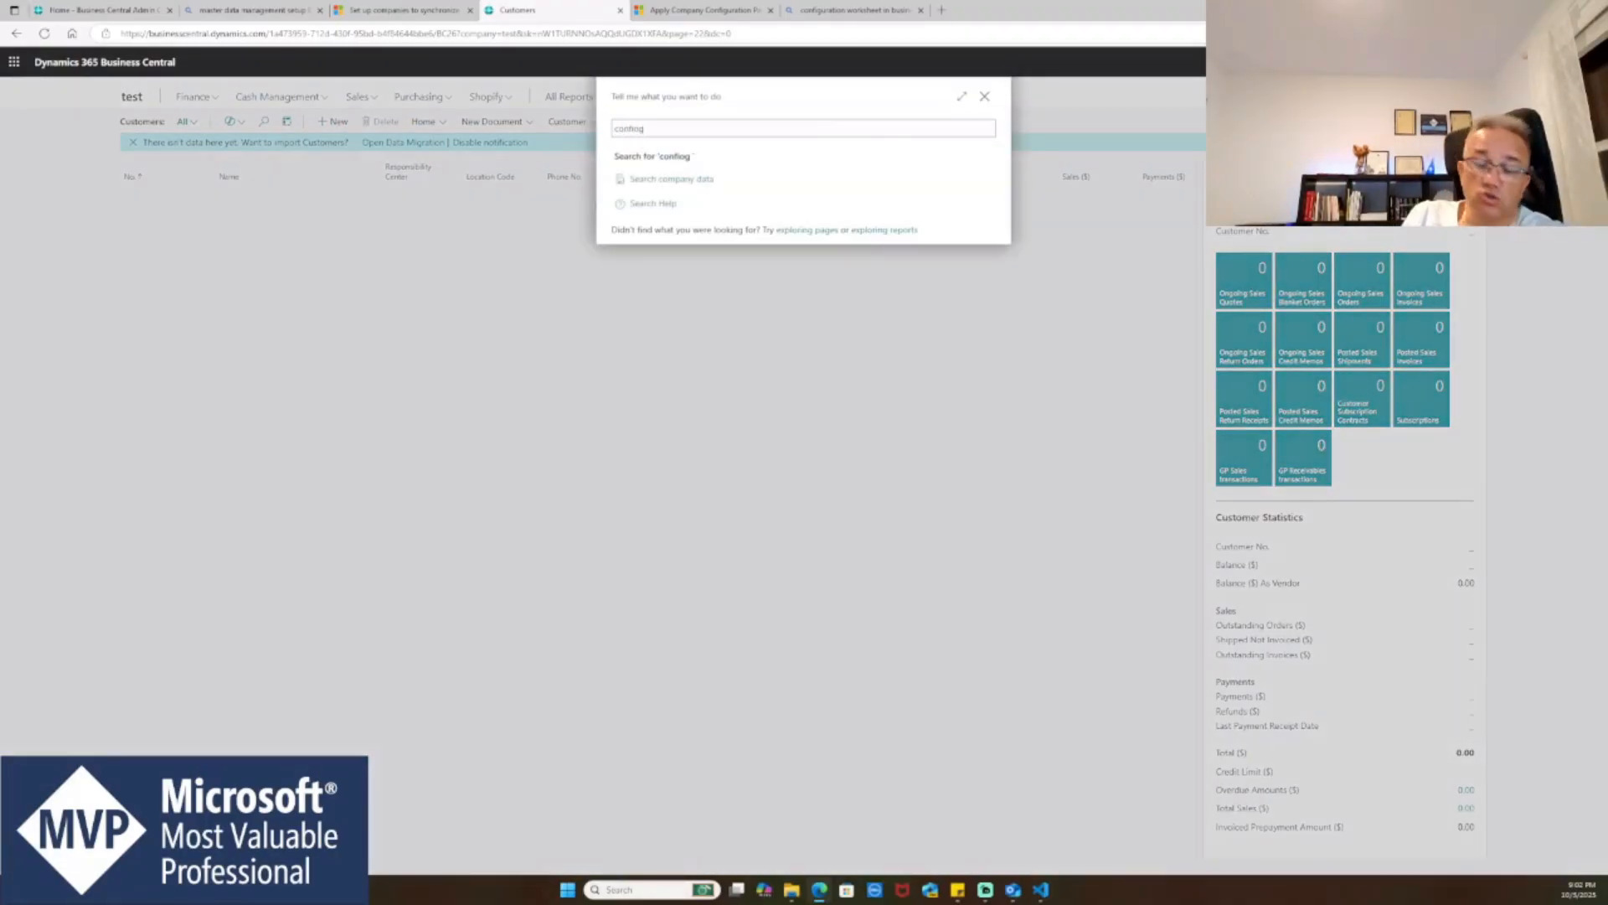
key("BackSpace")
key("BackSpace")
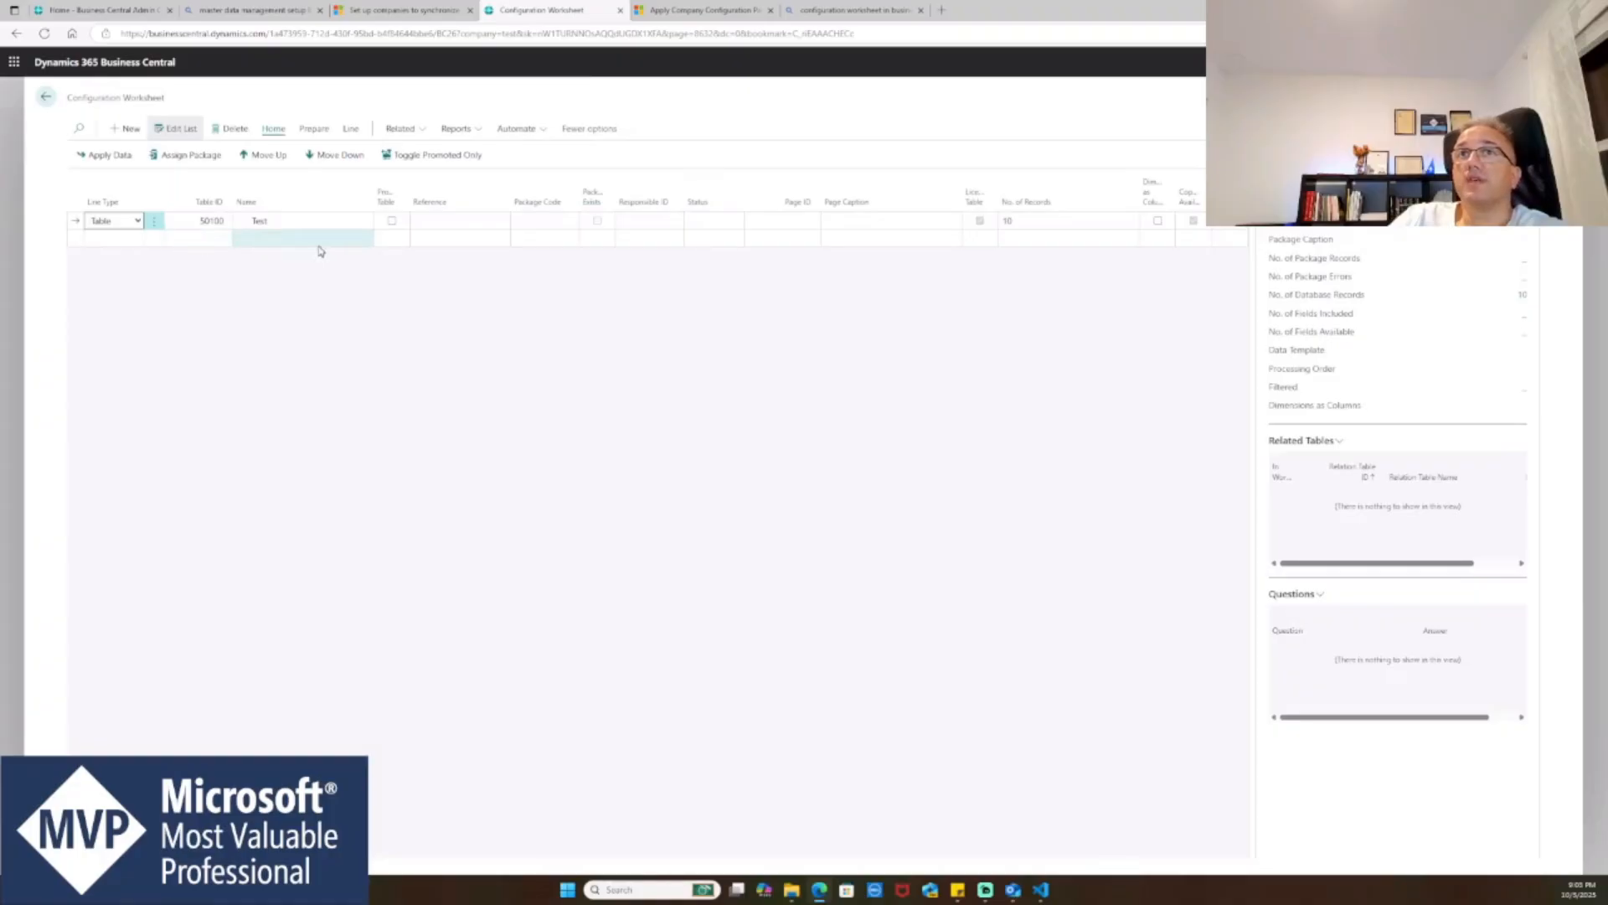
left_click(156, 222)
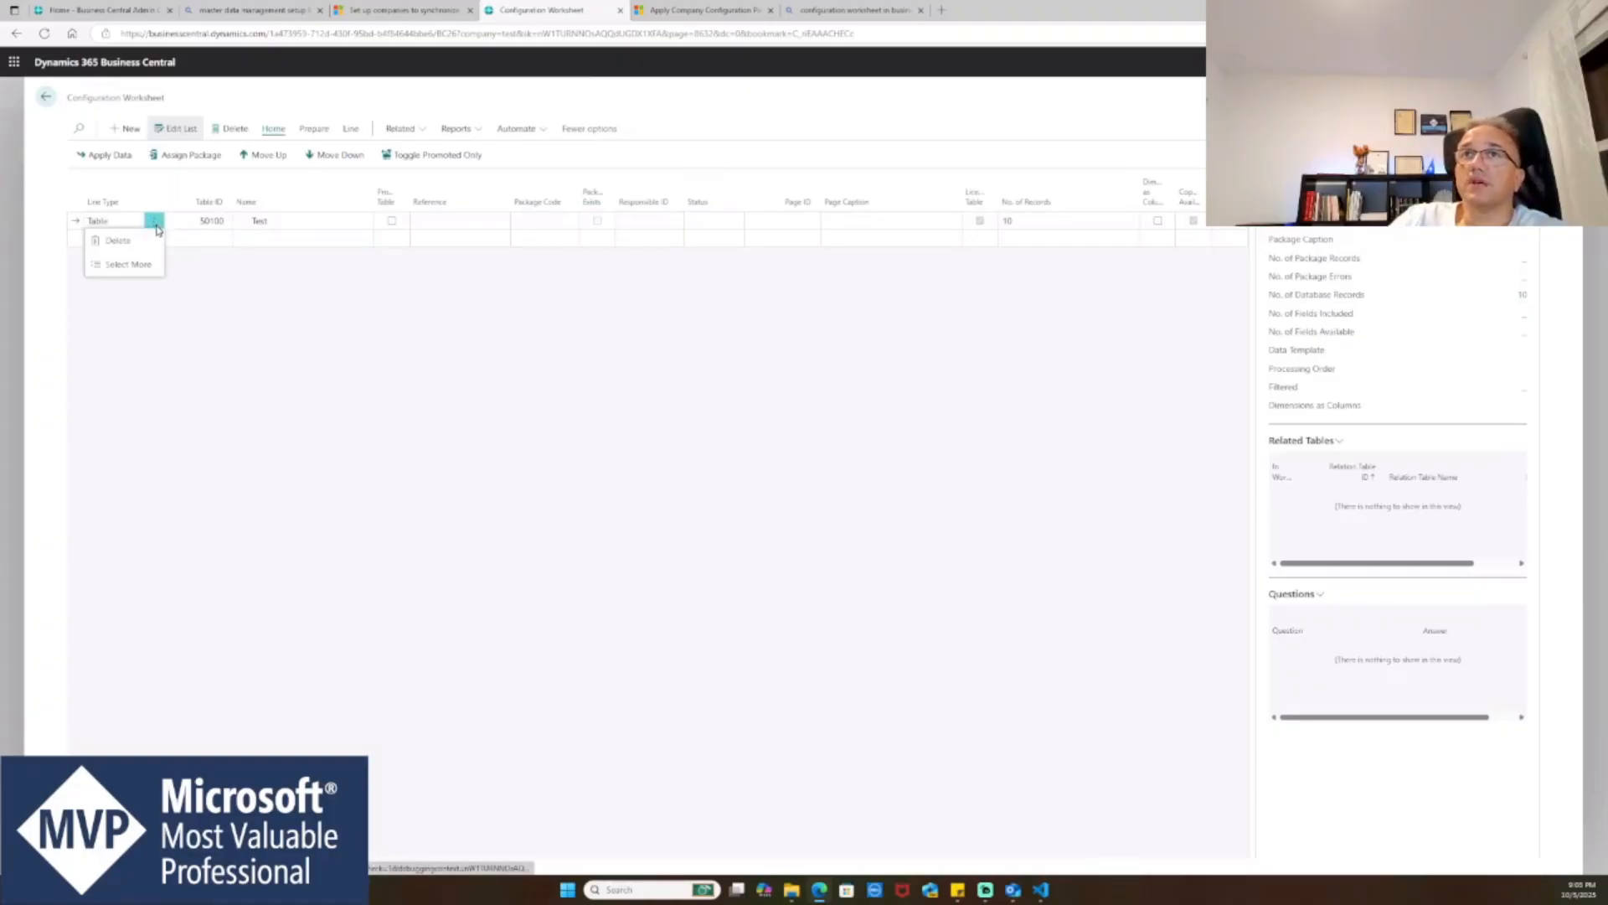
left_click(126, 260)
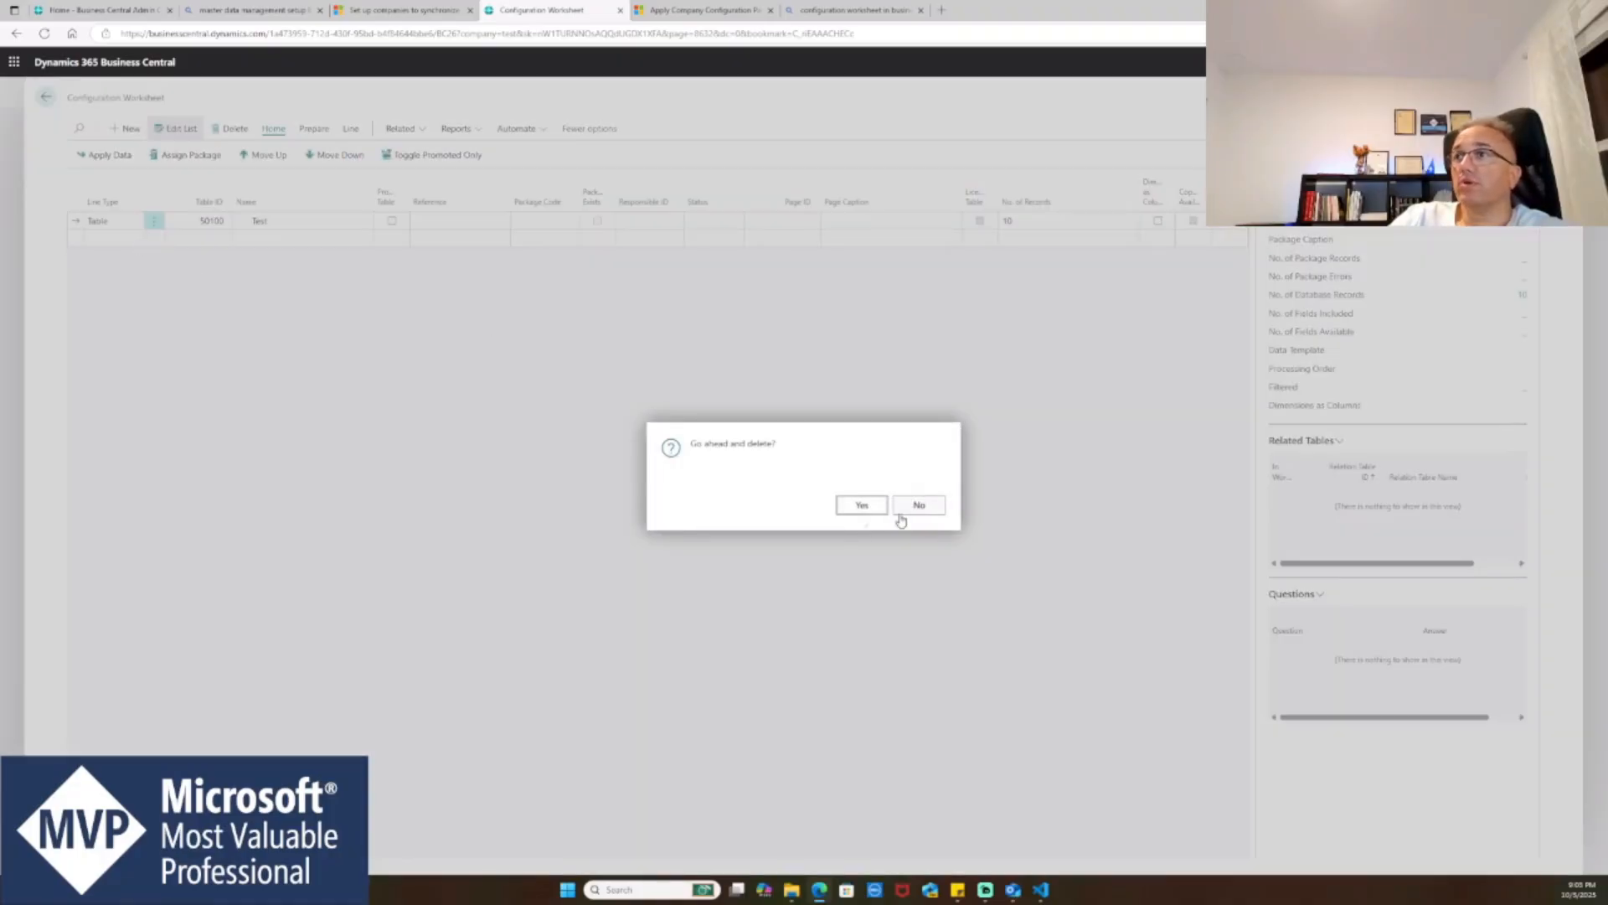
left_click(862, 505)
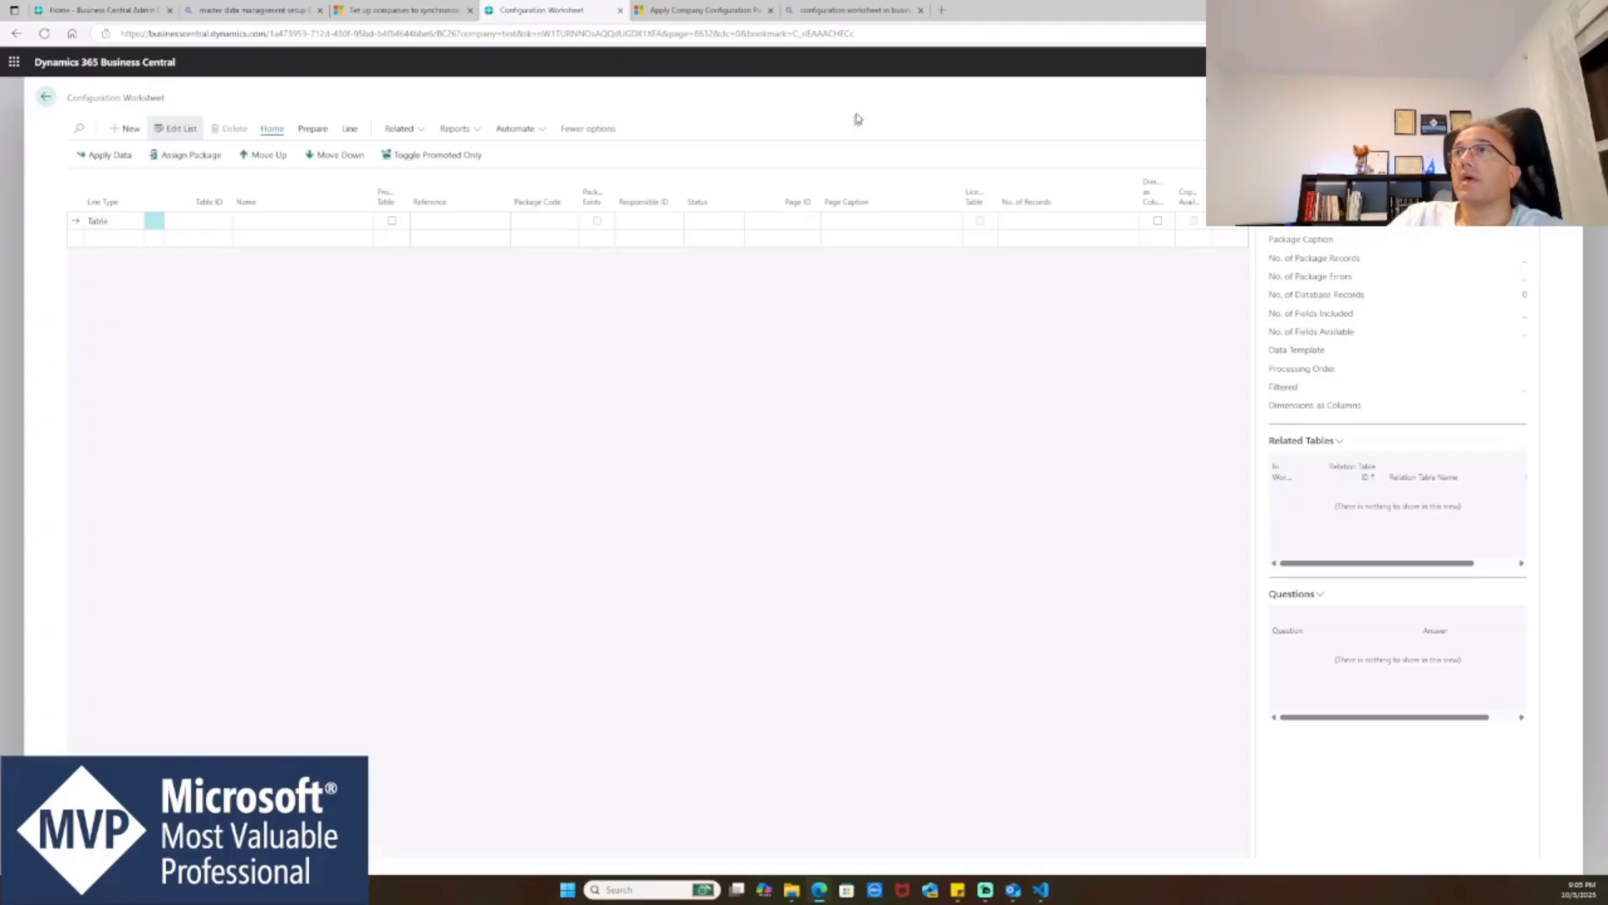
- Search for "test list", delete all records from the Test List, and return to the Customers list
key("alt+q")
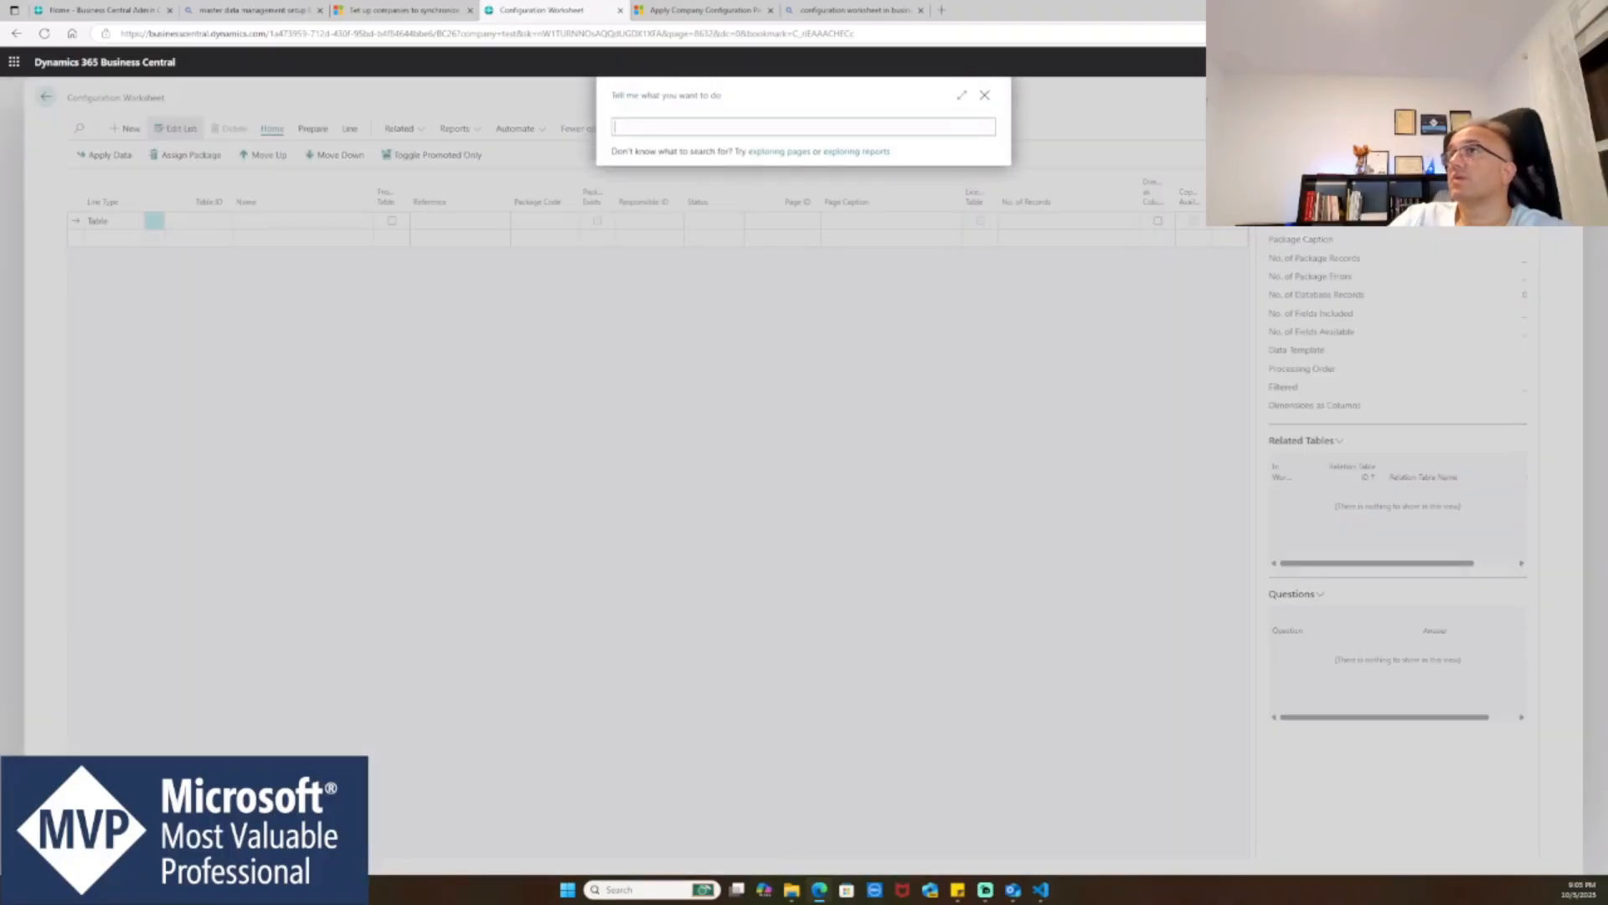
type("test list")
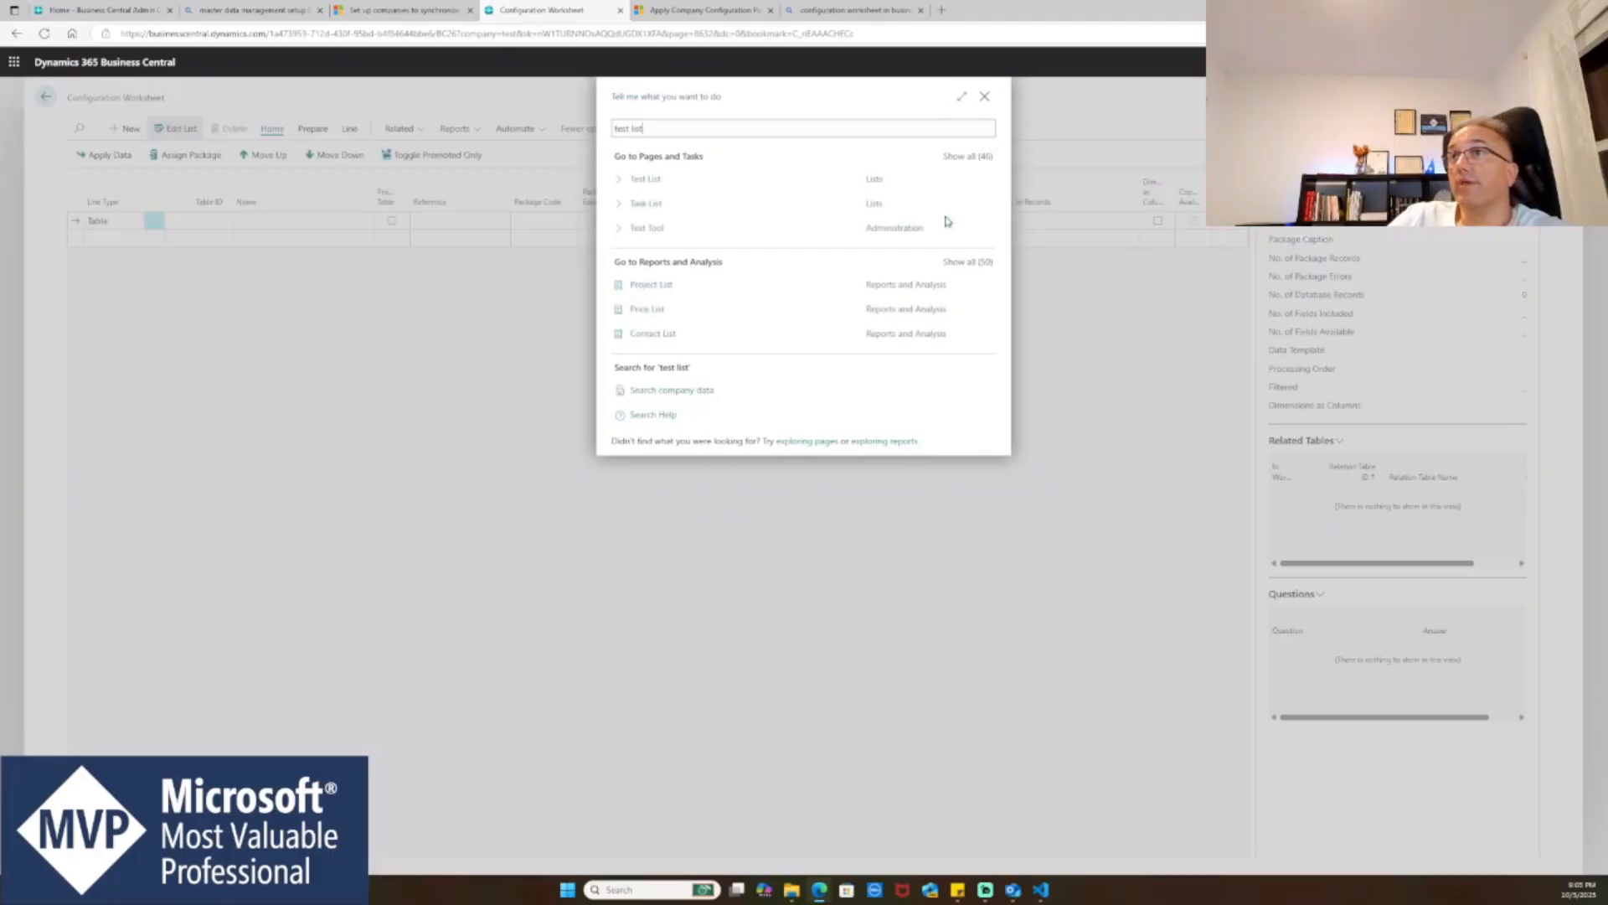
left_click(754, 180)
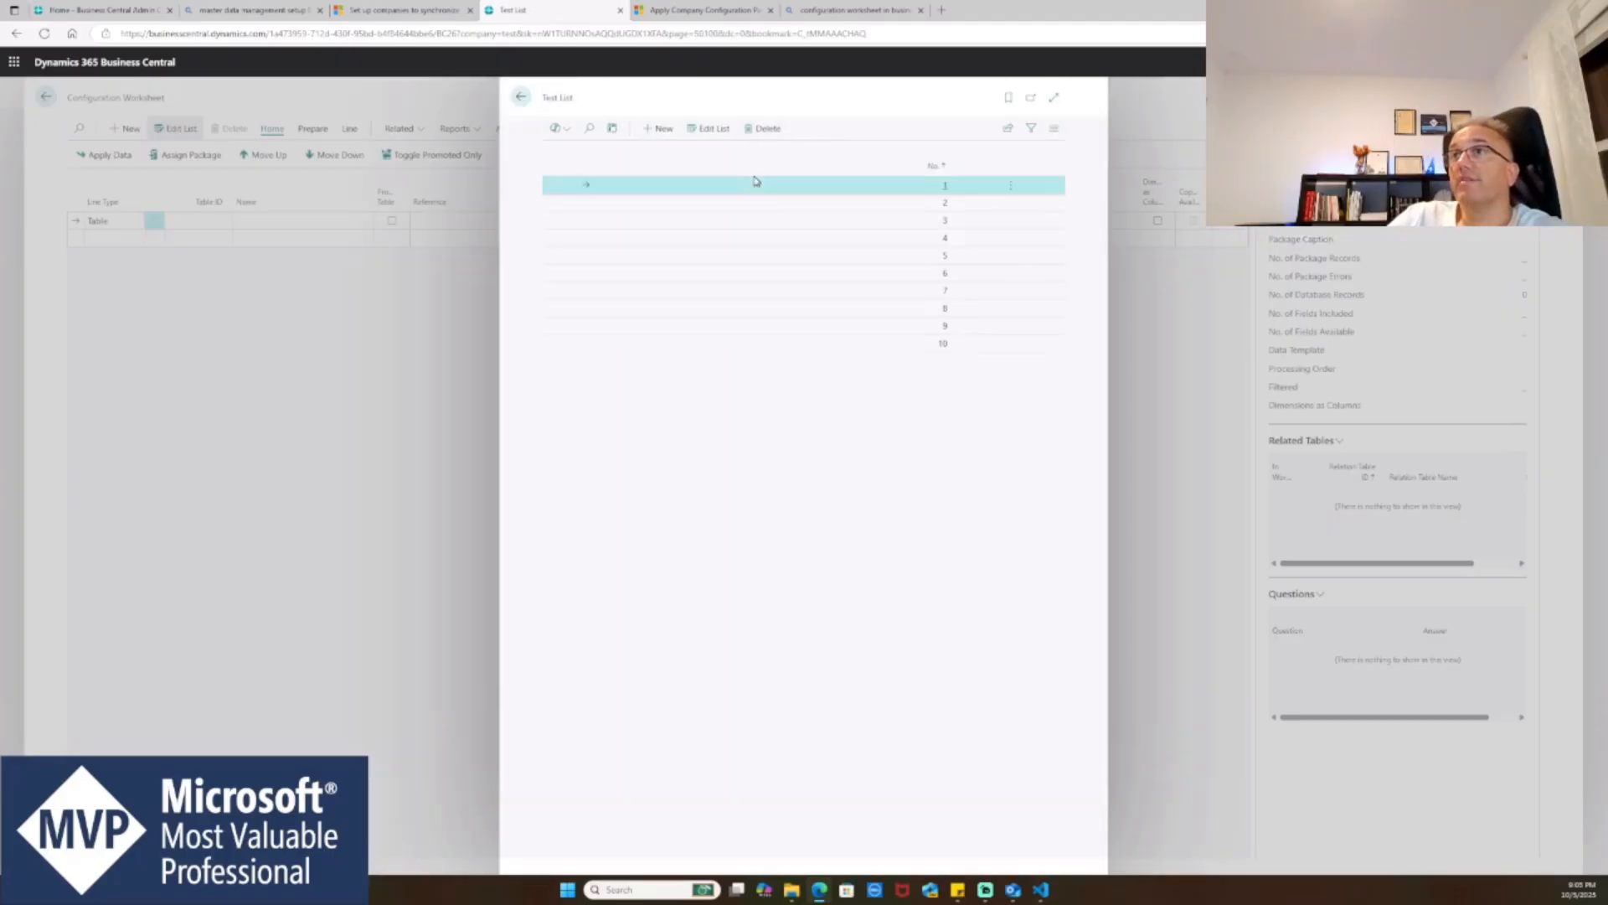
left_click(1011, 185)
left_click(1015, 233)
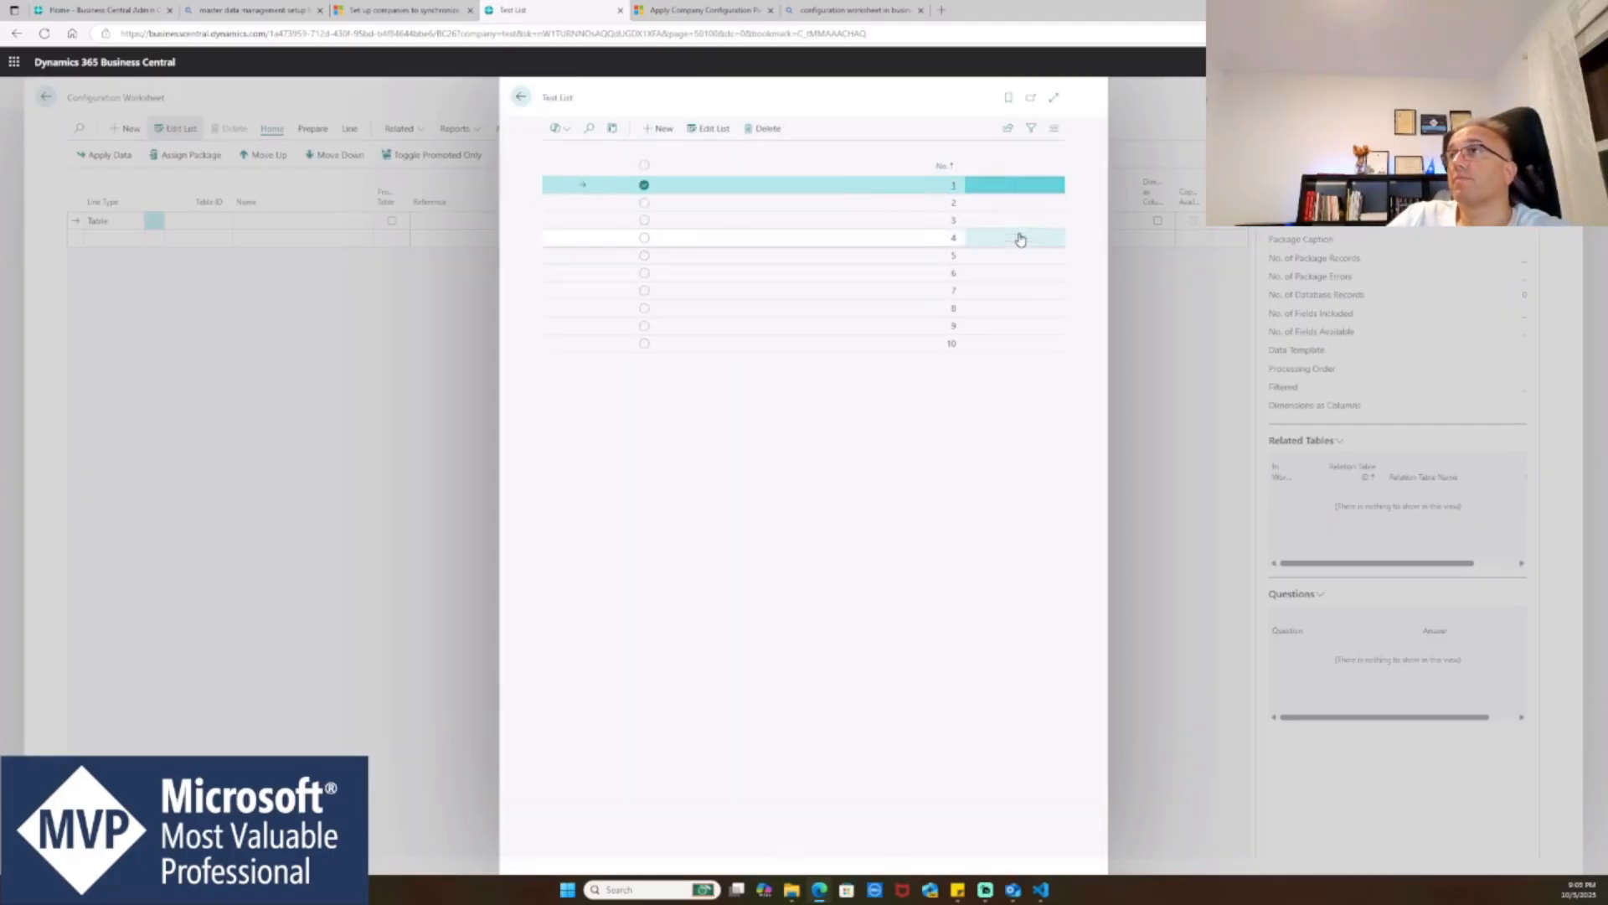
left_click(666, 165)
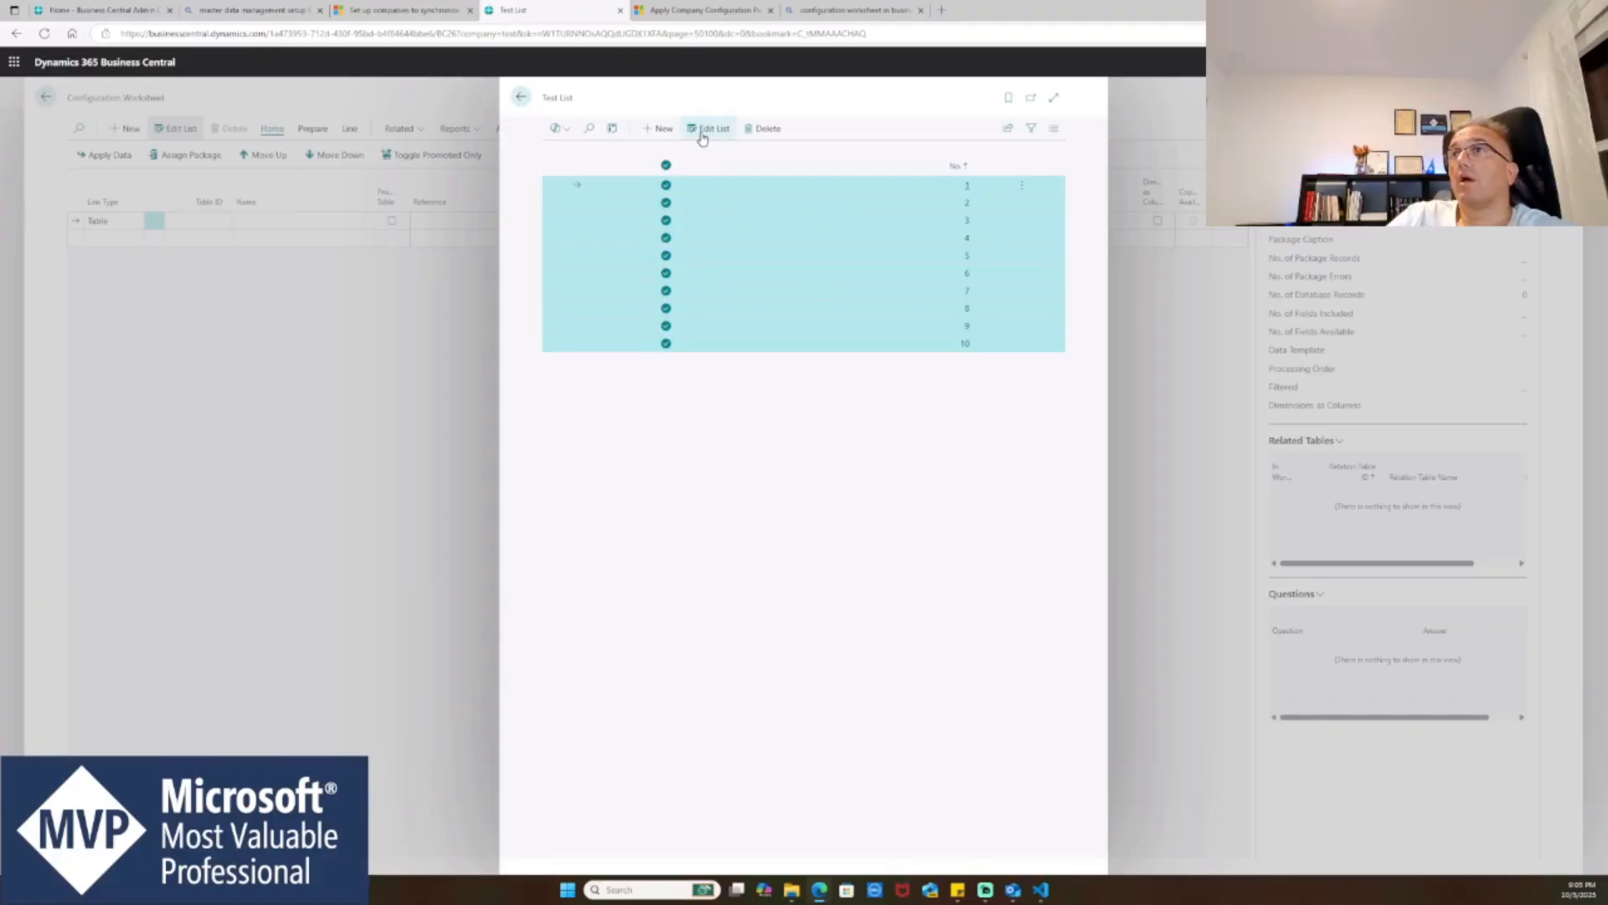
left_click(769, 129)
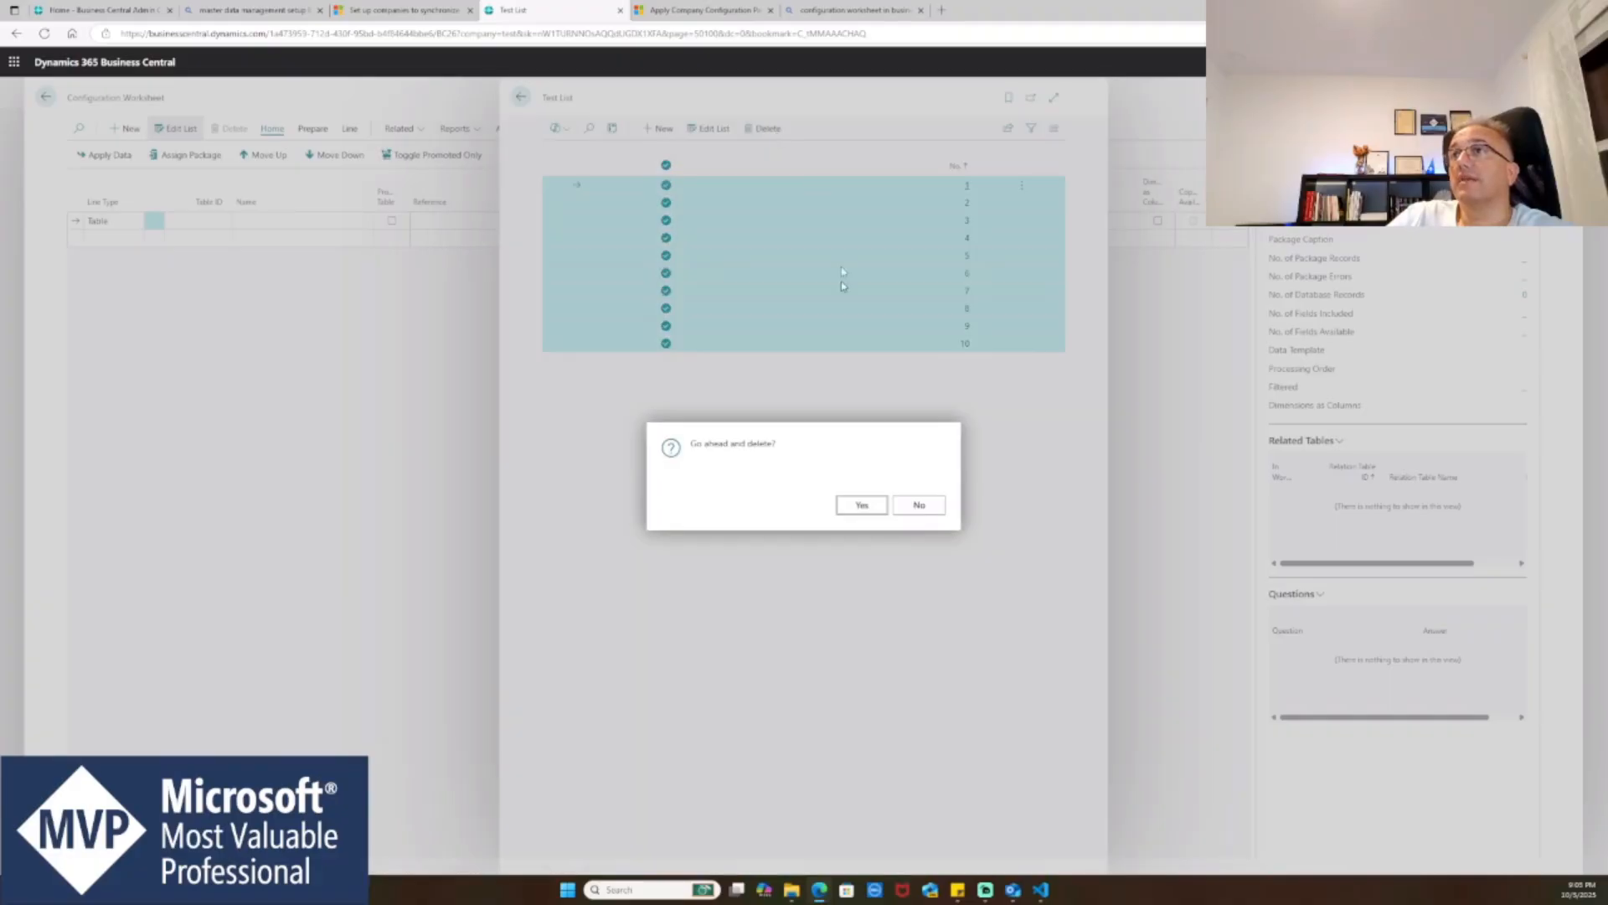
left_click(856, 505)
left_click(520, 97)
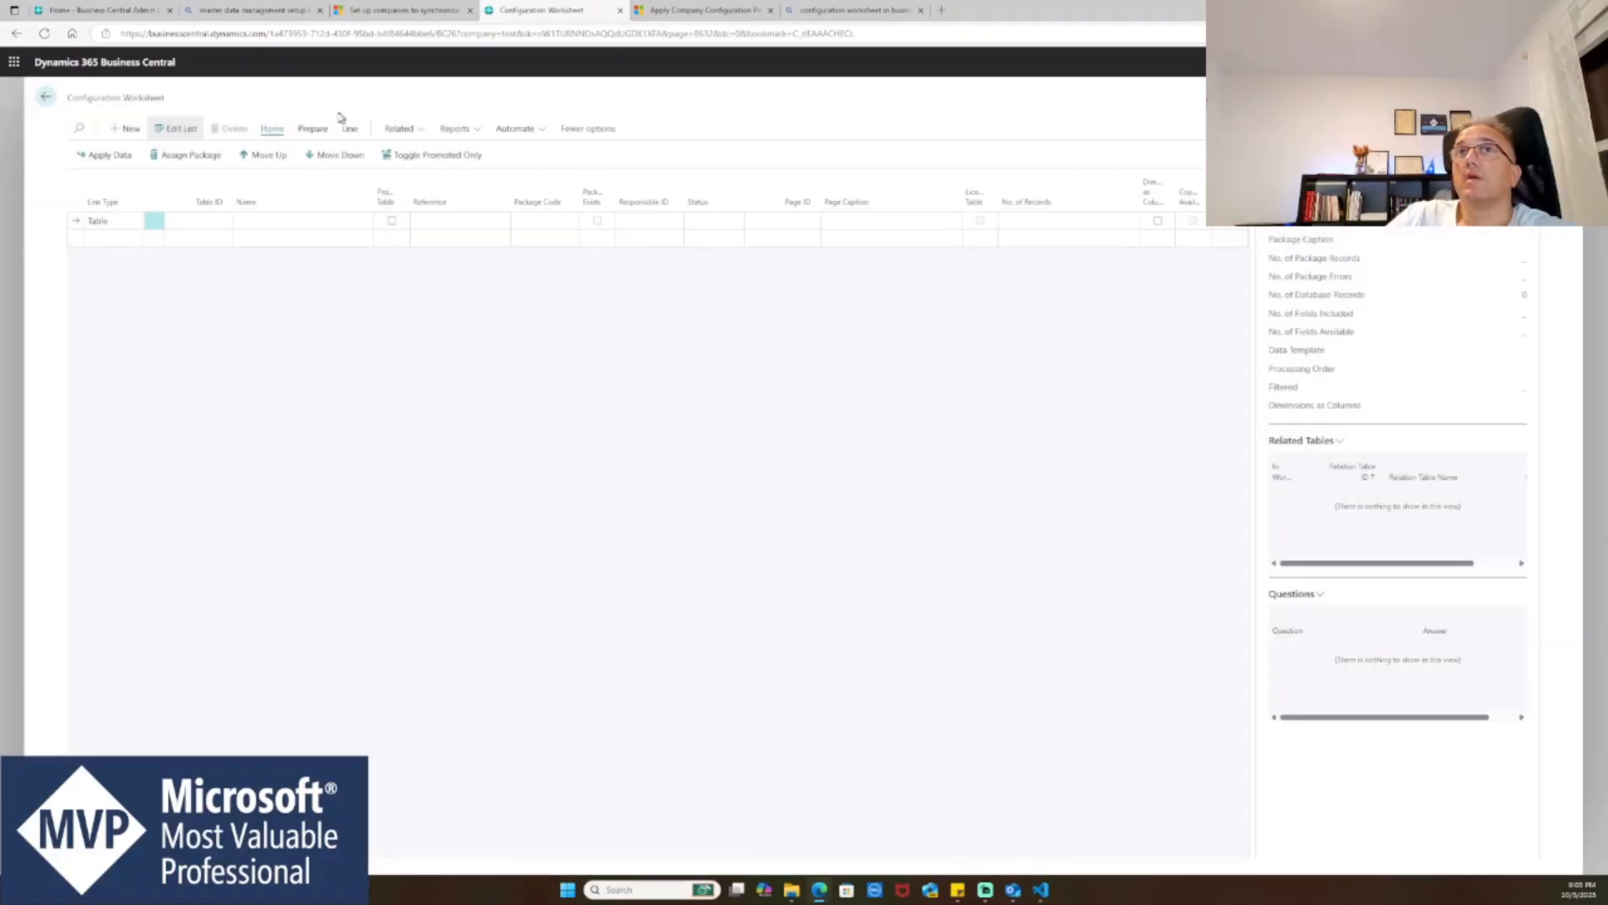
left_click(46, 98)
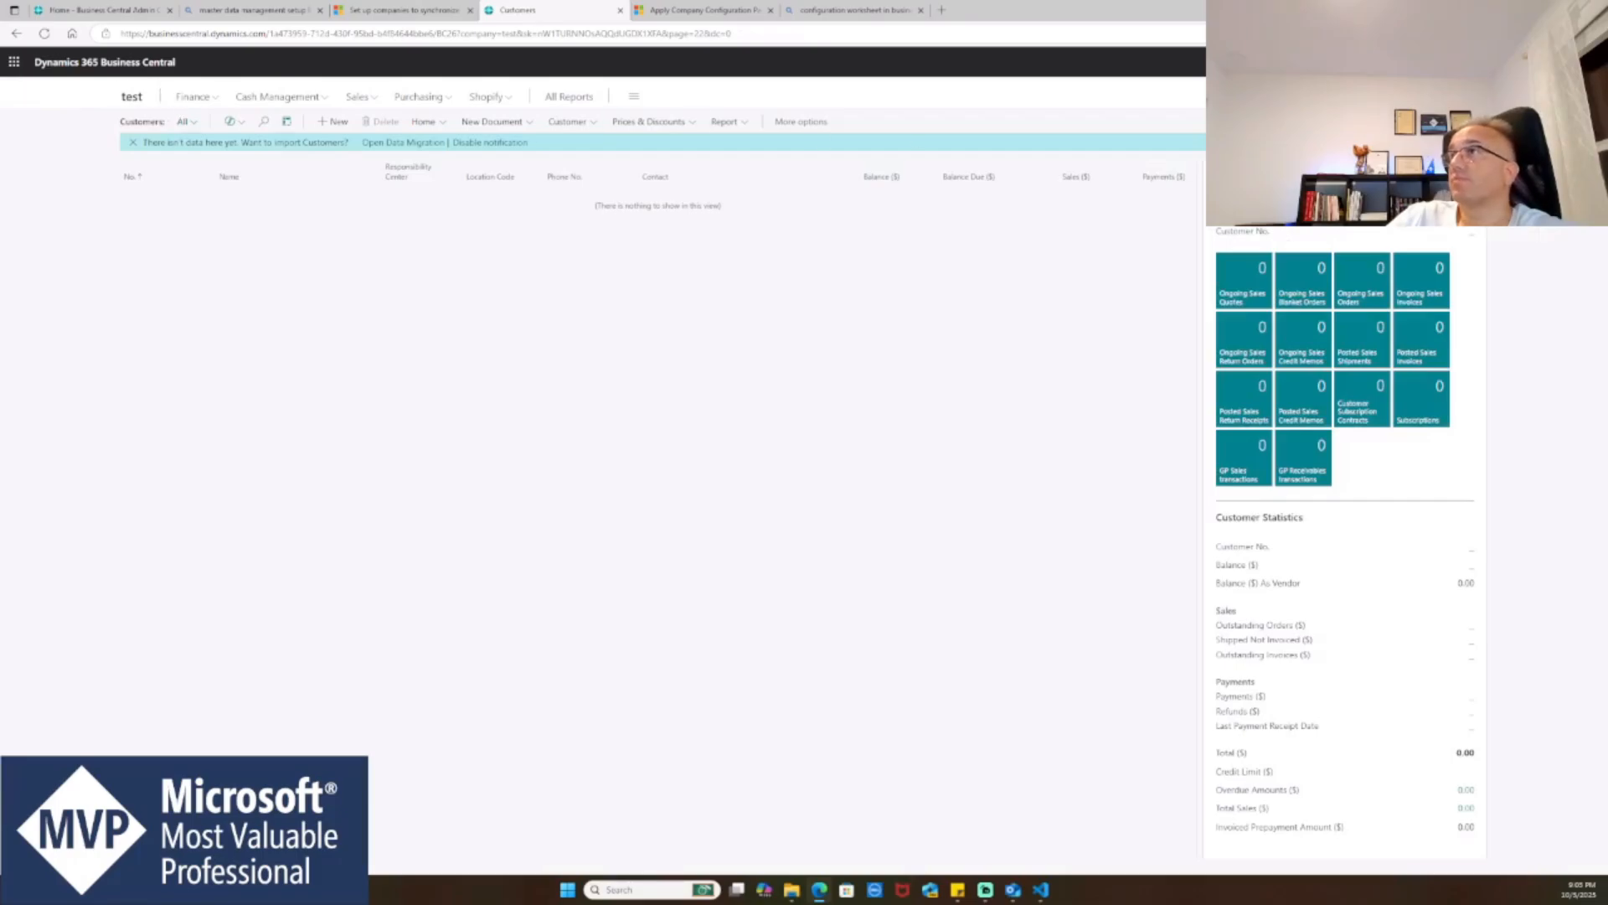
- Search for "config work", open the Configuration Worksheet, and add a line of type Table with table ID 50100
key("alt+q")
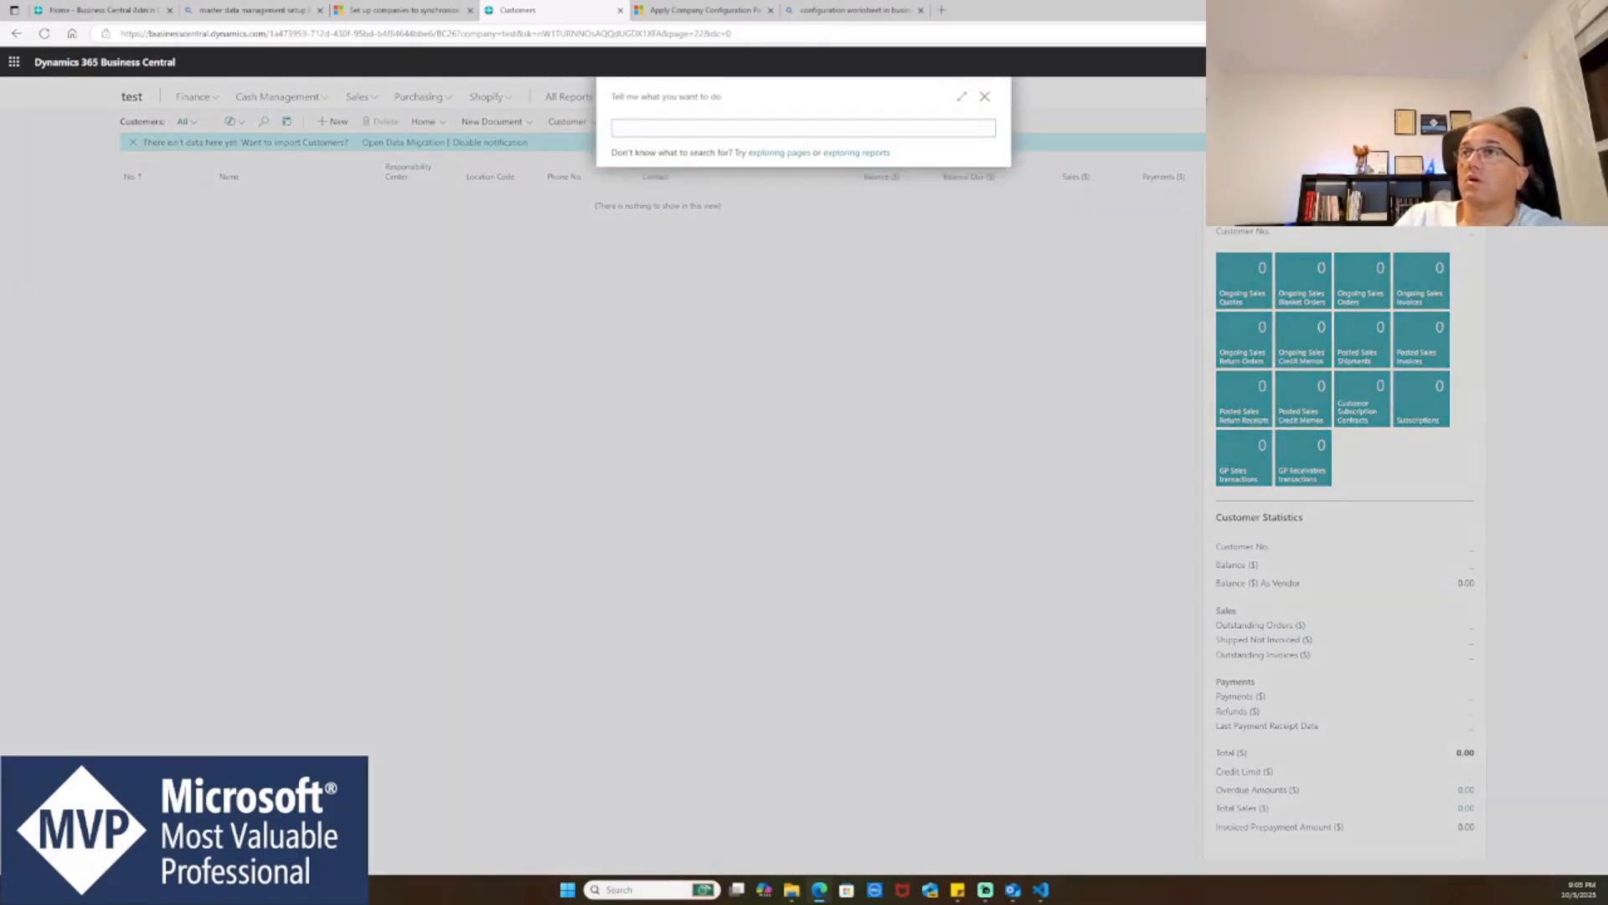
type("config wo")
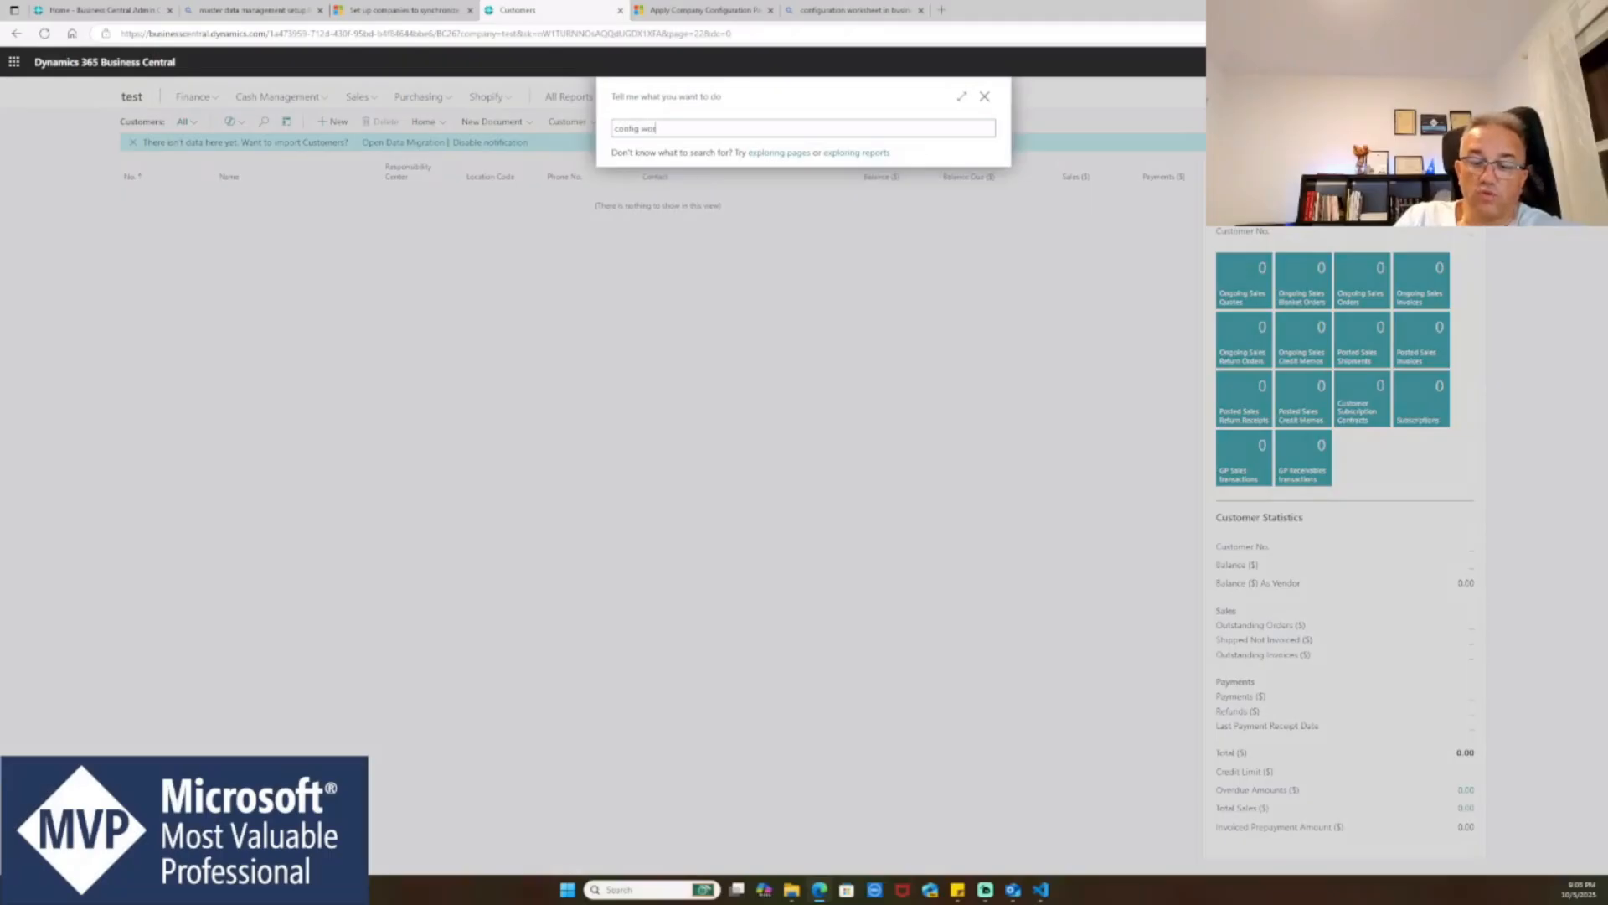
type("rk")
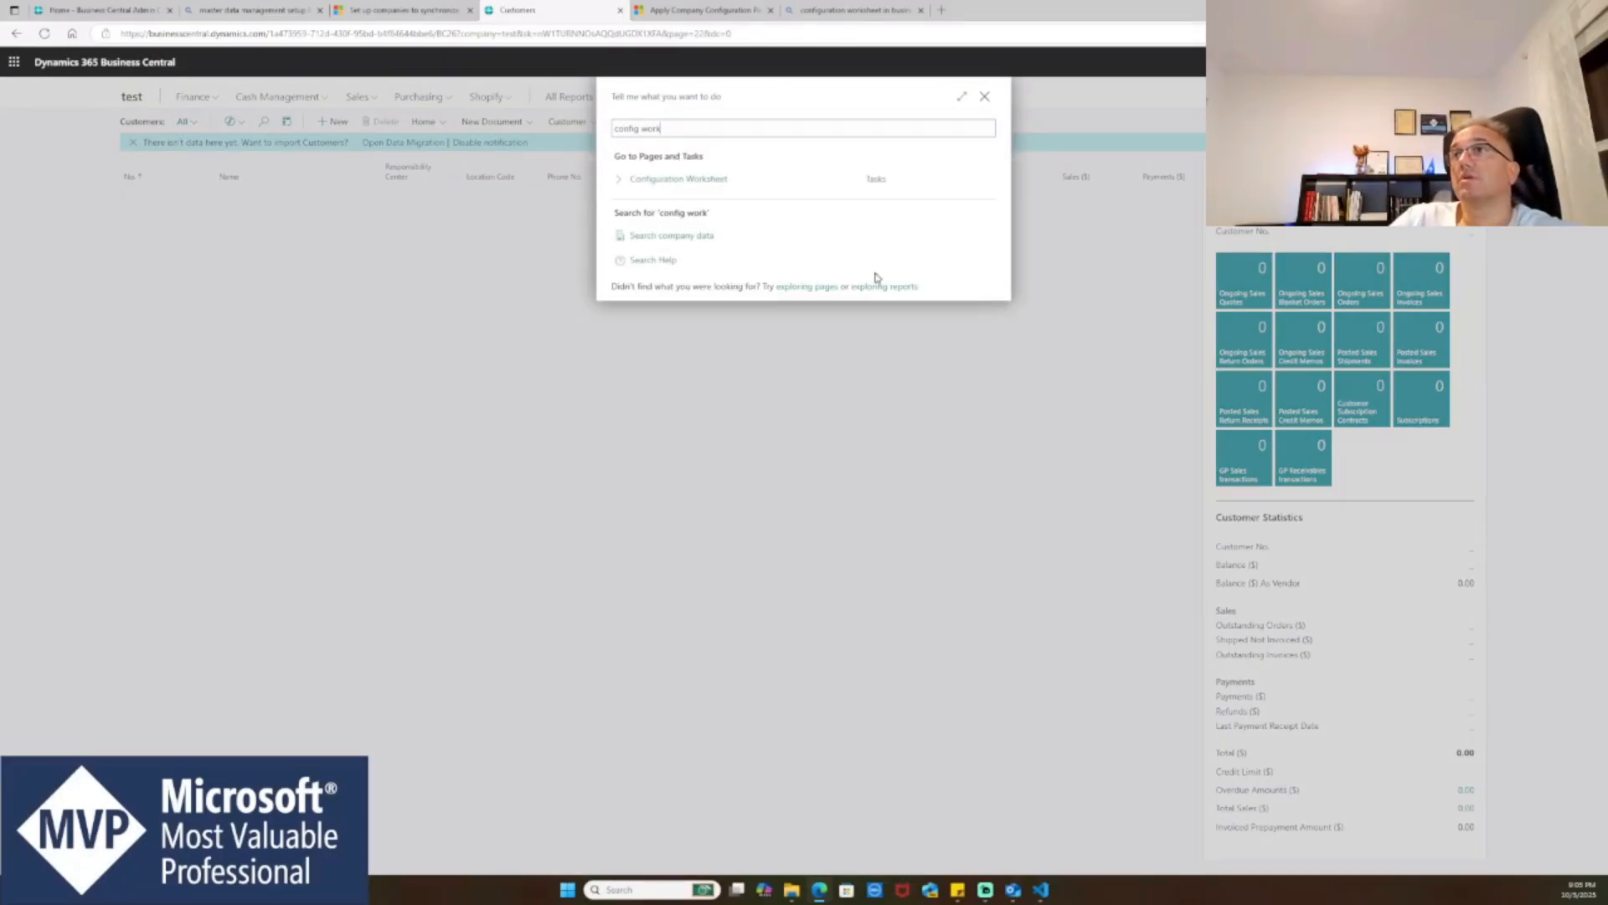
left_click(708, 180)
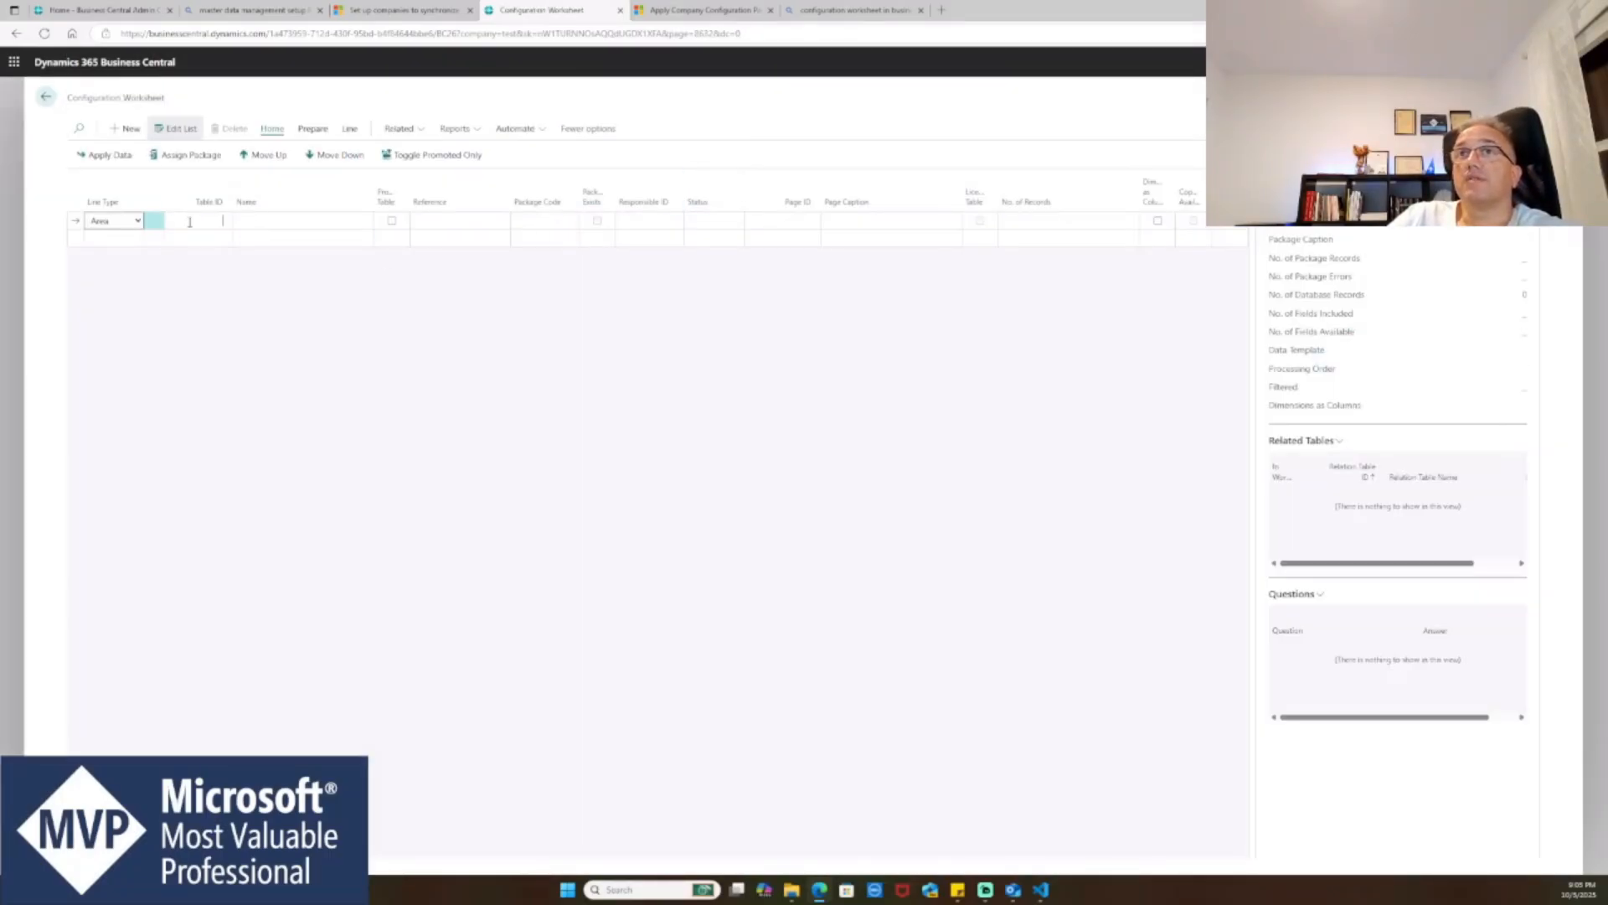
left_click(199, 221)
type("50100")
key("Tab")
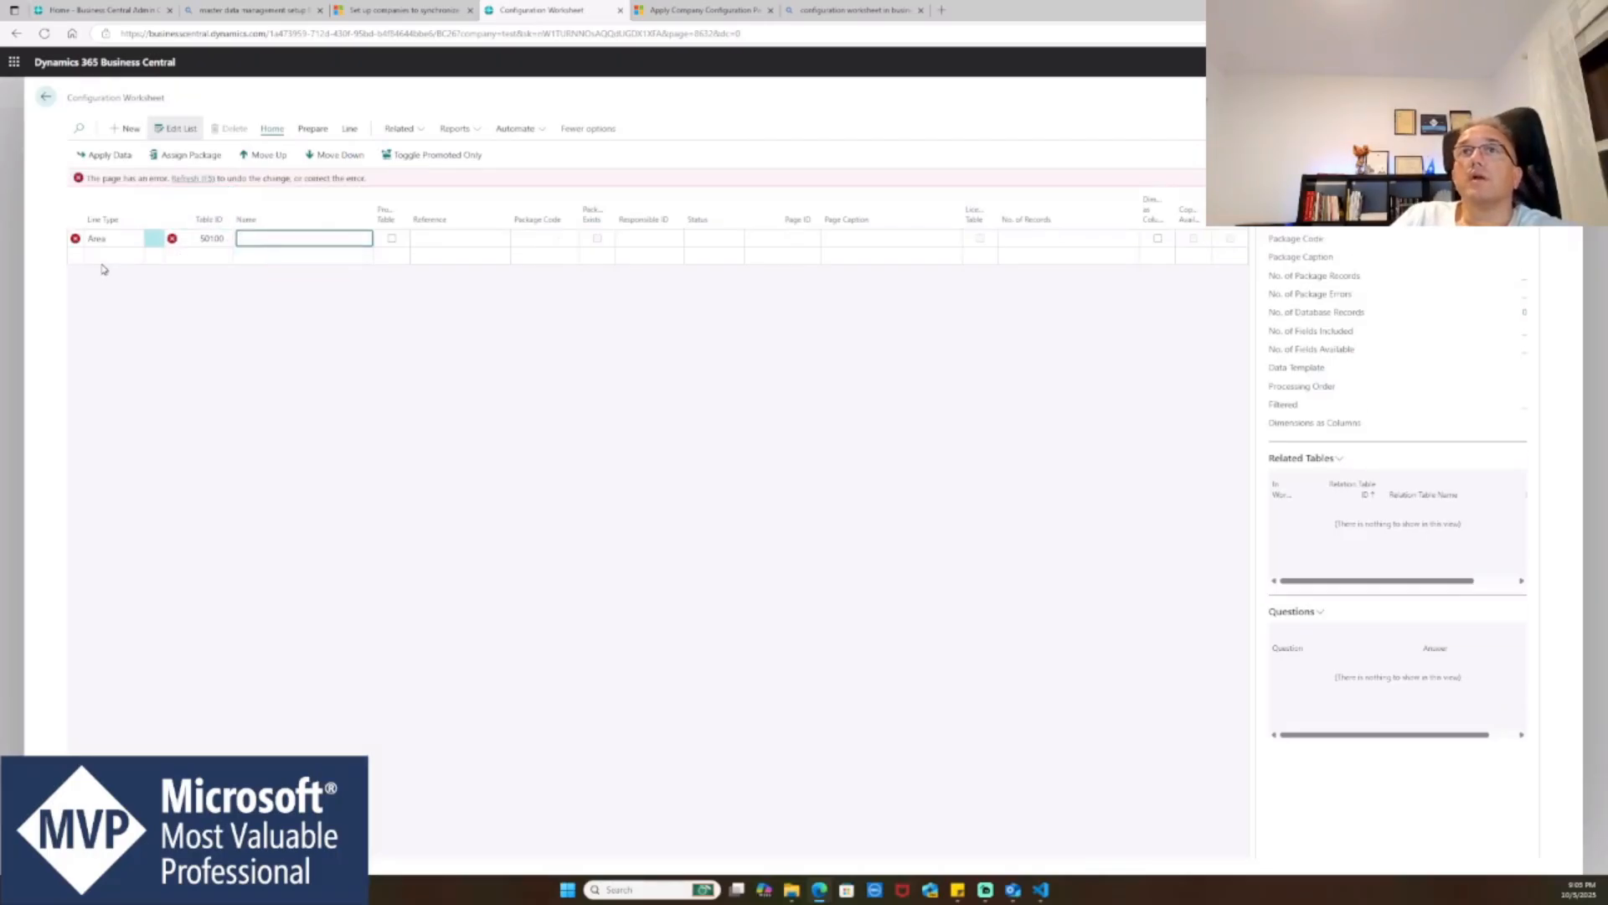
left_click(117, 241)
left_click(119, 291)
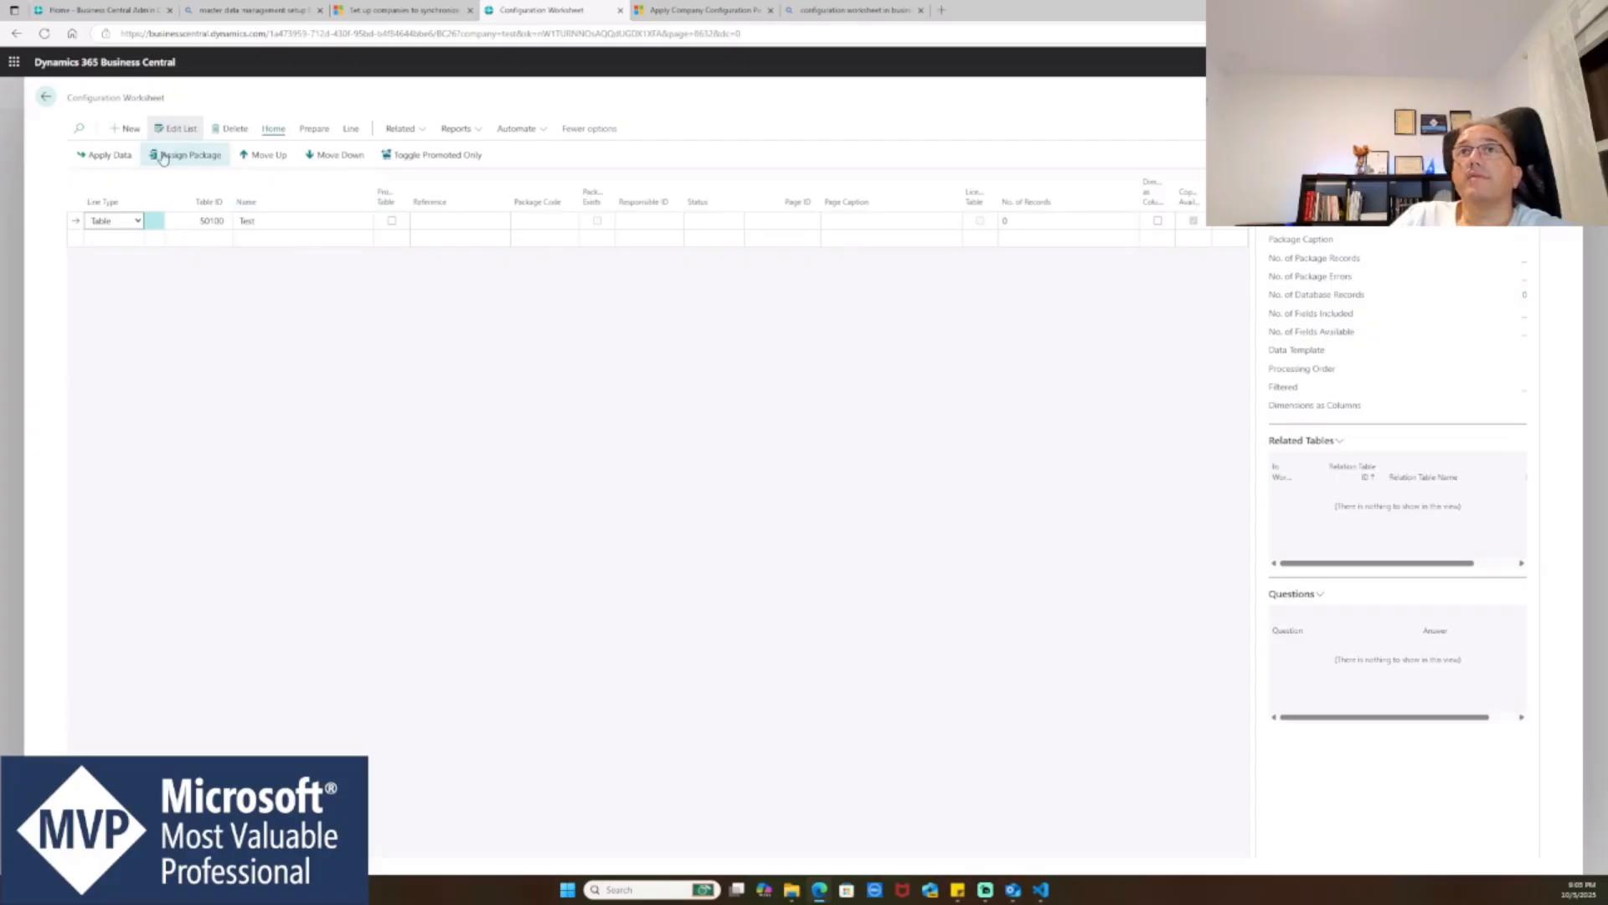
- Copy the data of table 50100 Test from company CRONUS USA, Inc. into the current company and confirm the copy
left_click(310, 129)
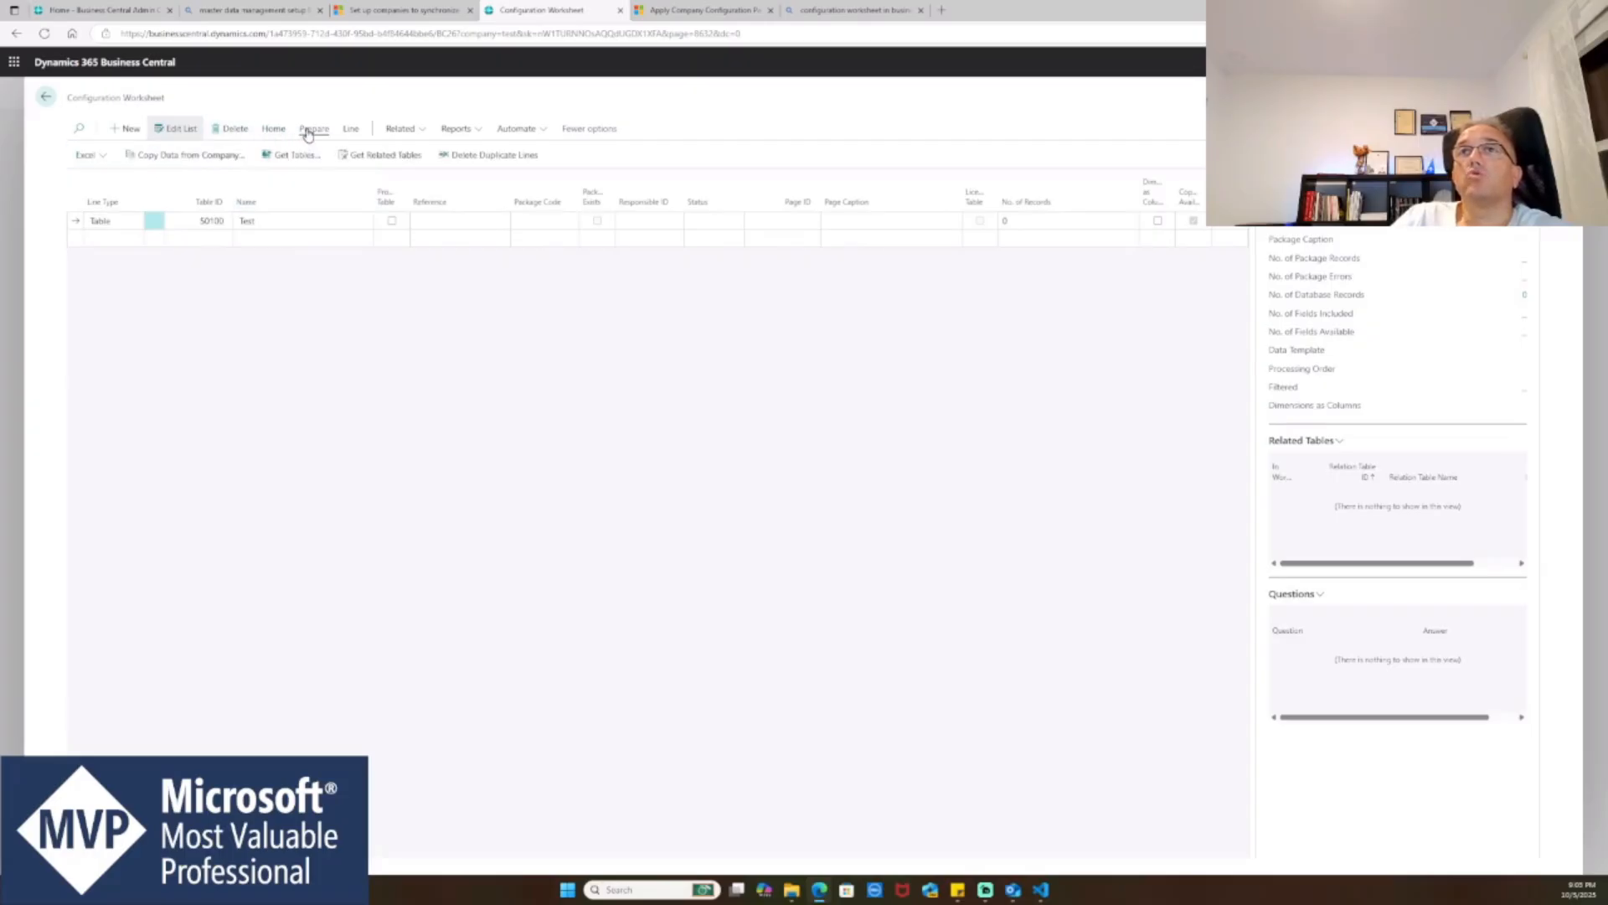
left_click(175, 157)
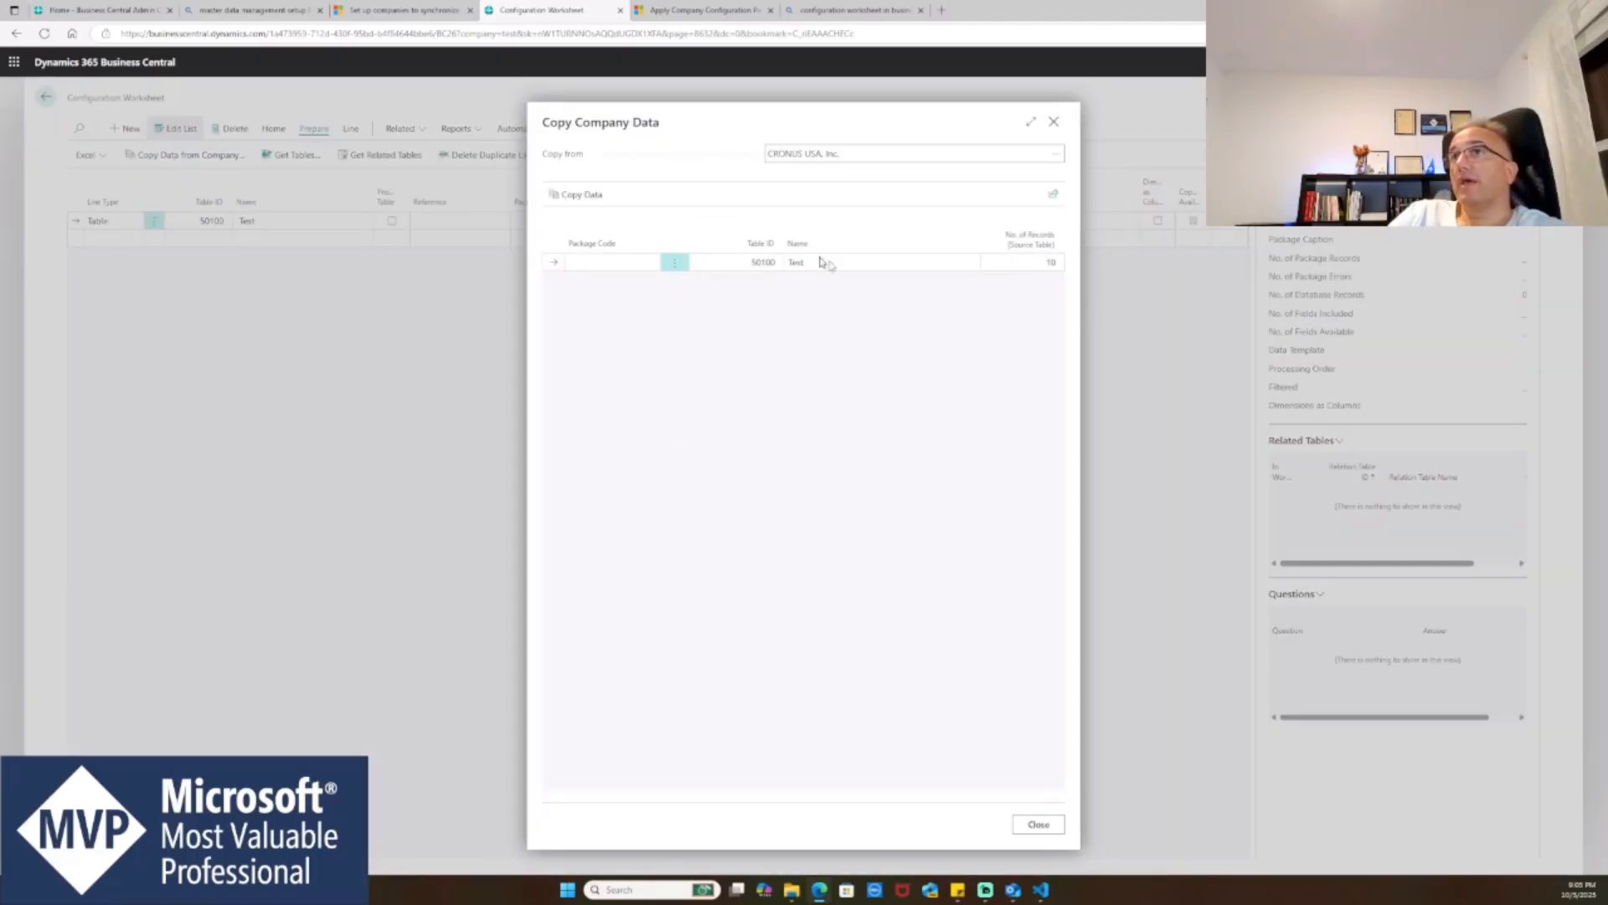
left_click(871, 153)
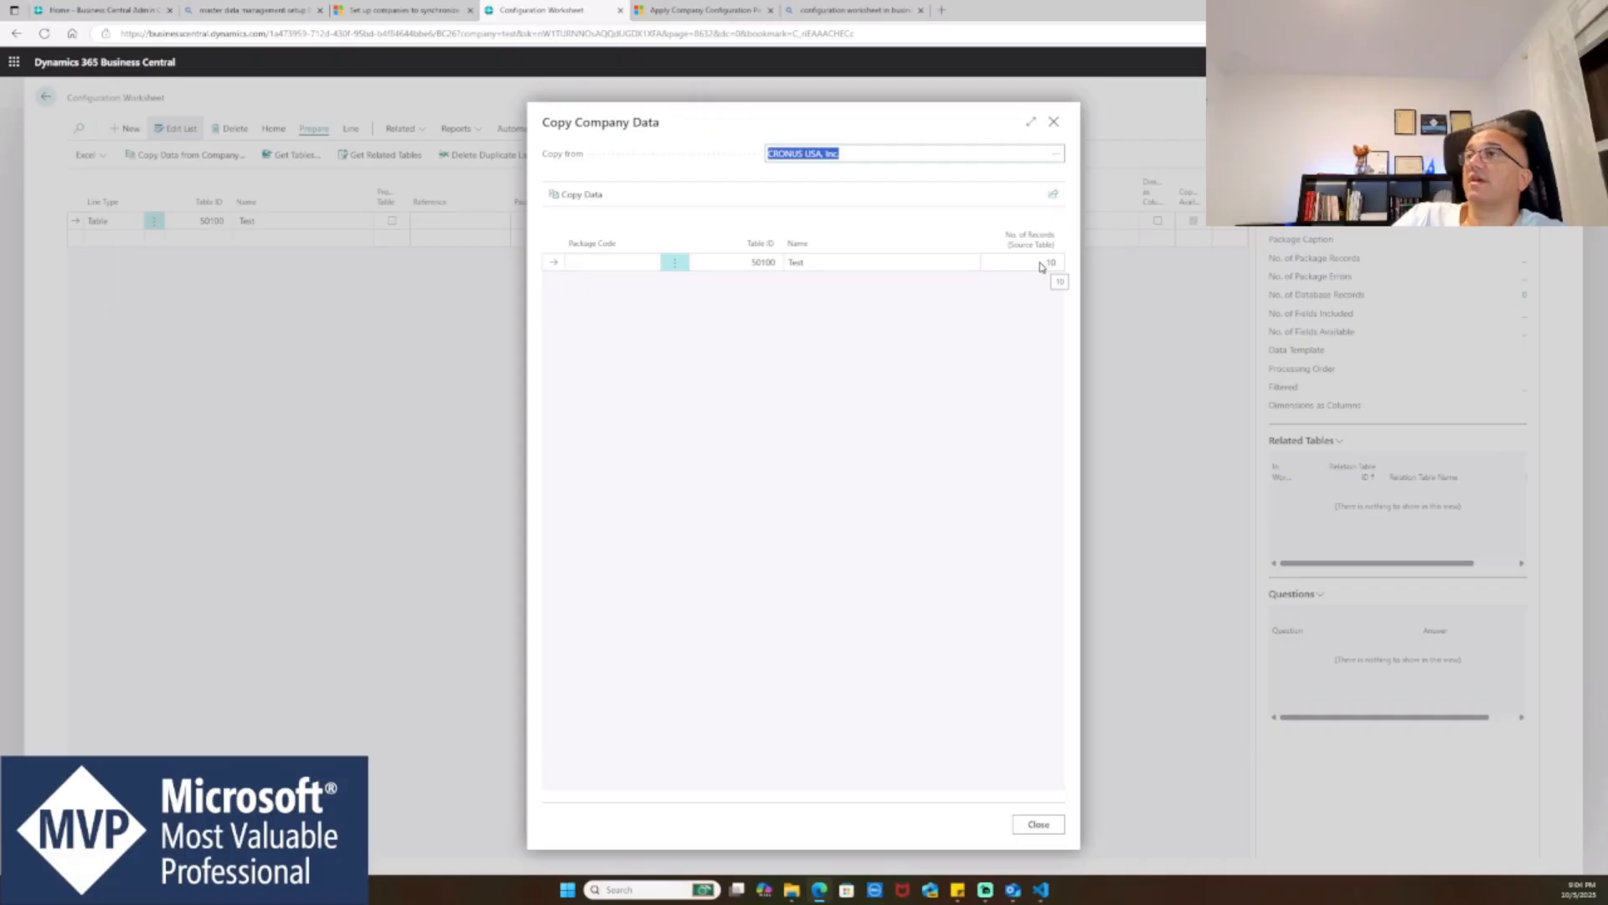
left_click(1060, 829)
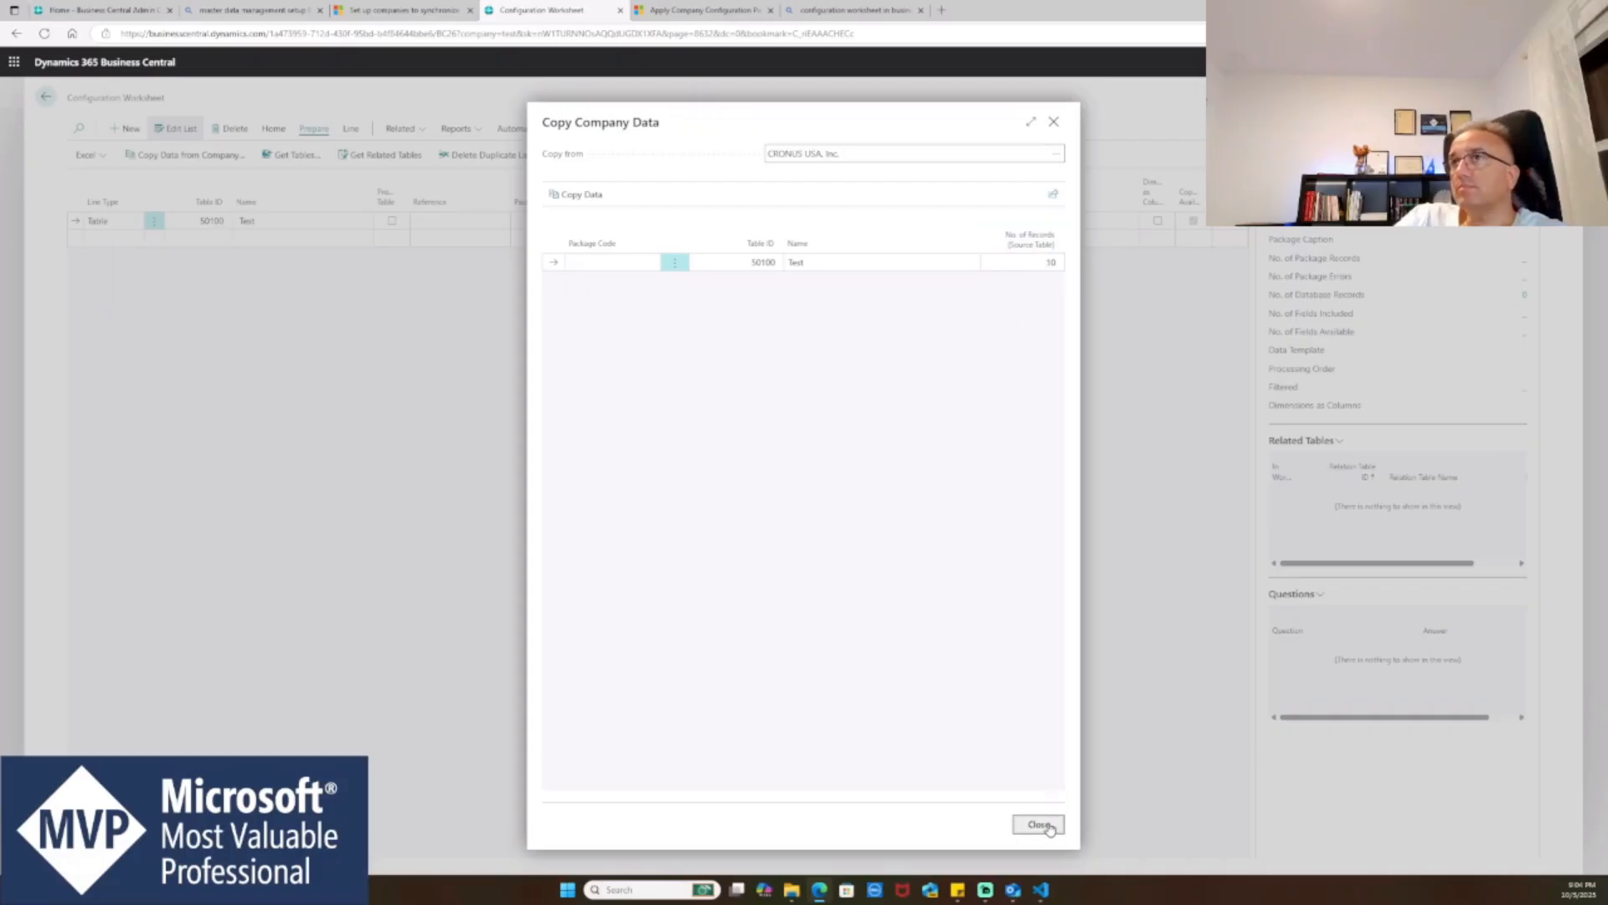
left_click(587, 195)
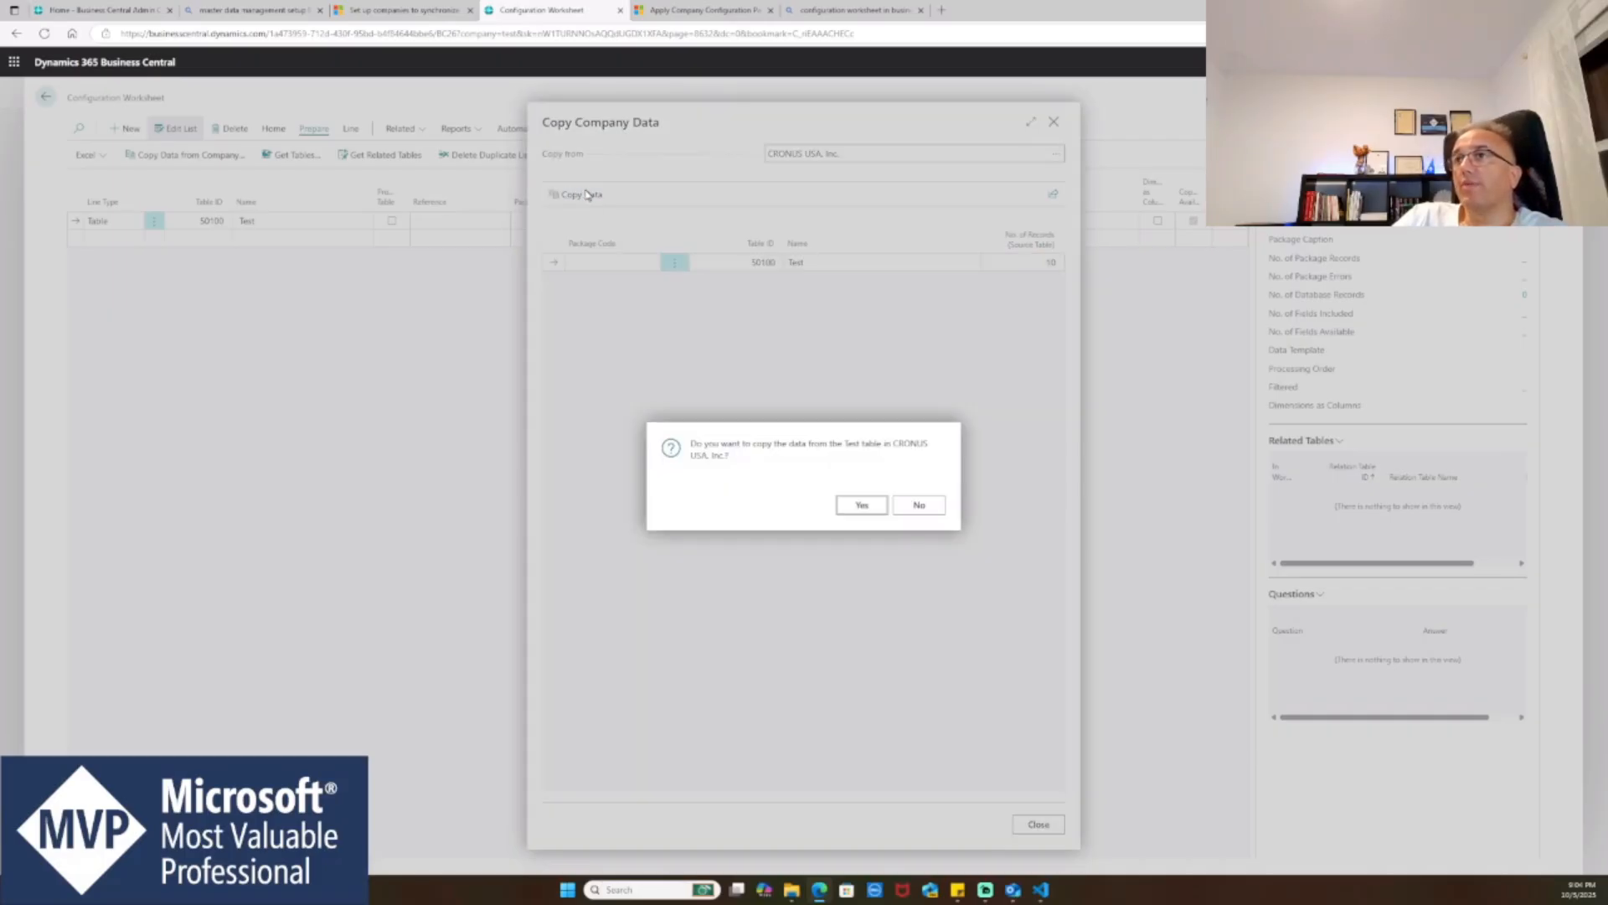
left_click(859, 505)
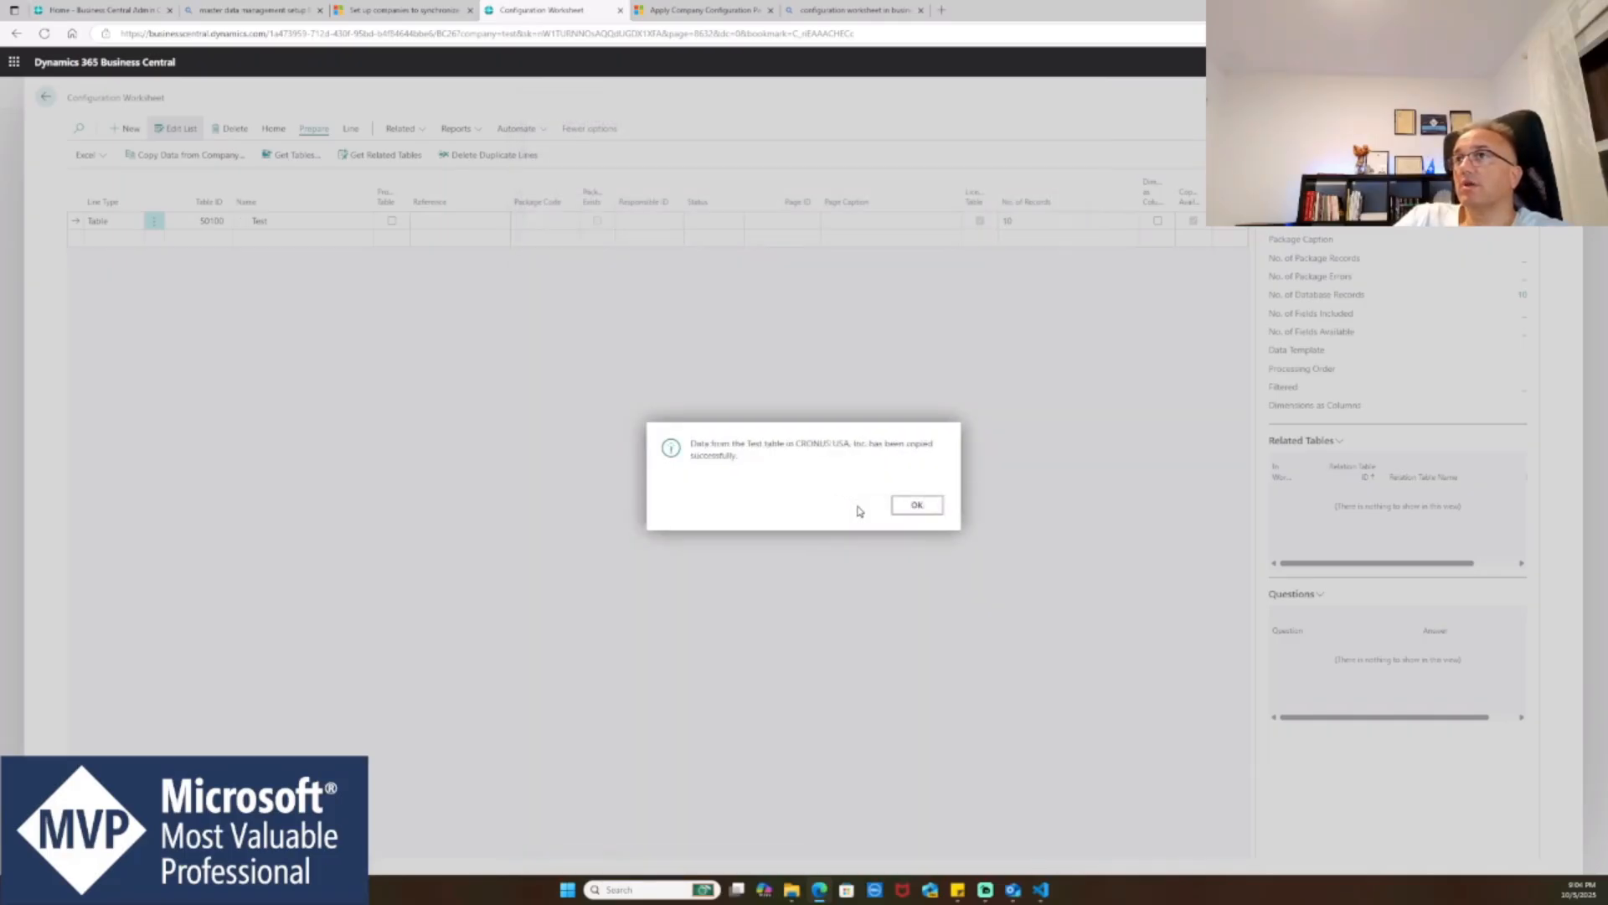
left_click(917, 506)
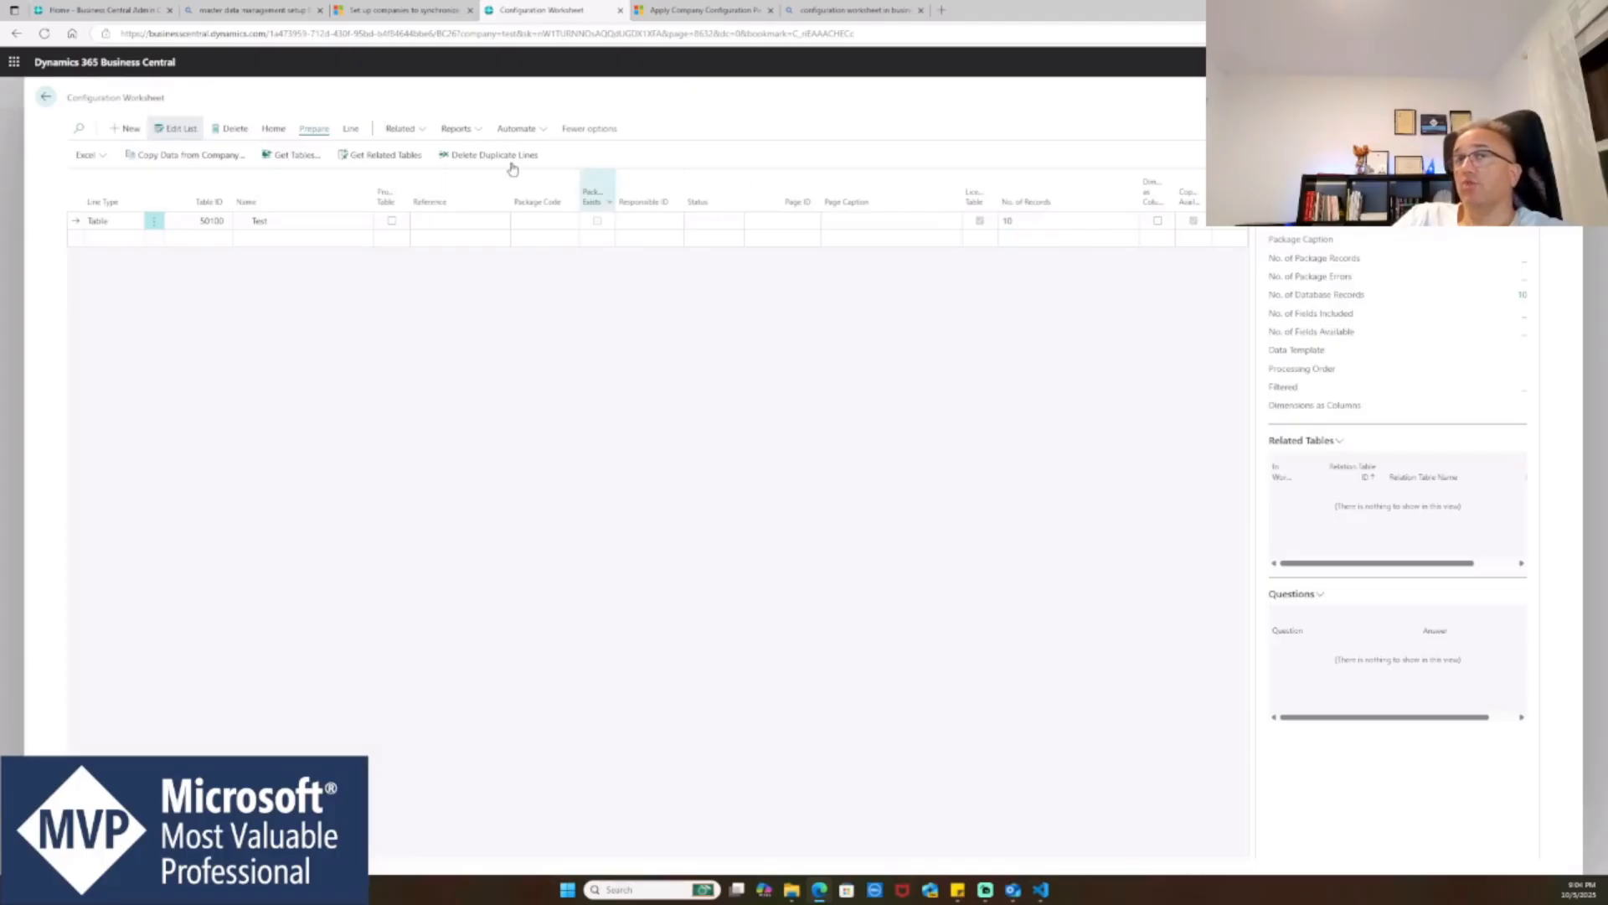
- Leave the Configuration Worksheet, search for "test list", check the records in the Test List, and return to the Customers list
left_click(46, 97)
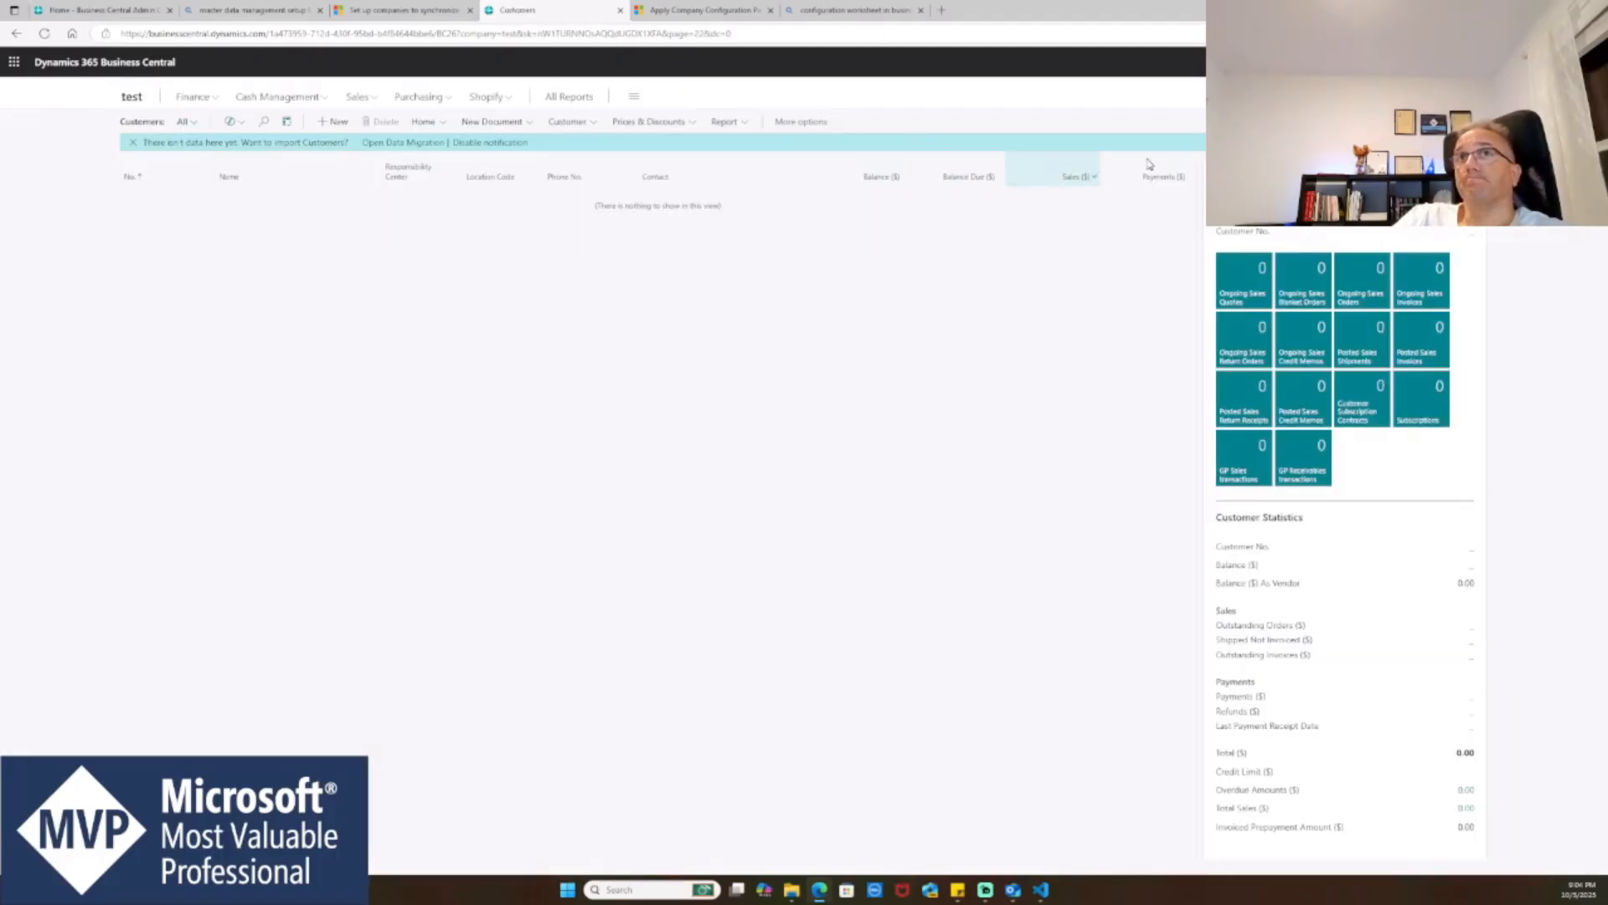
key("alt+q")
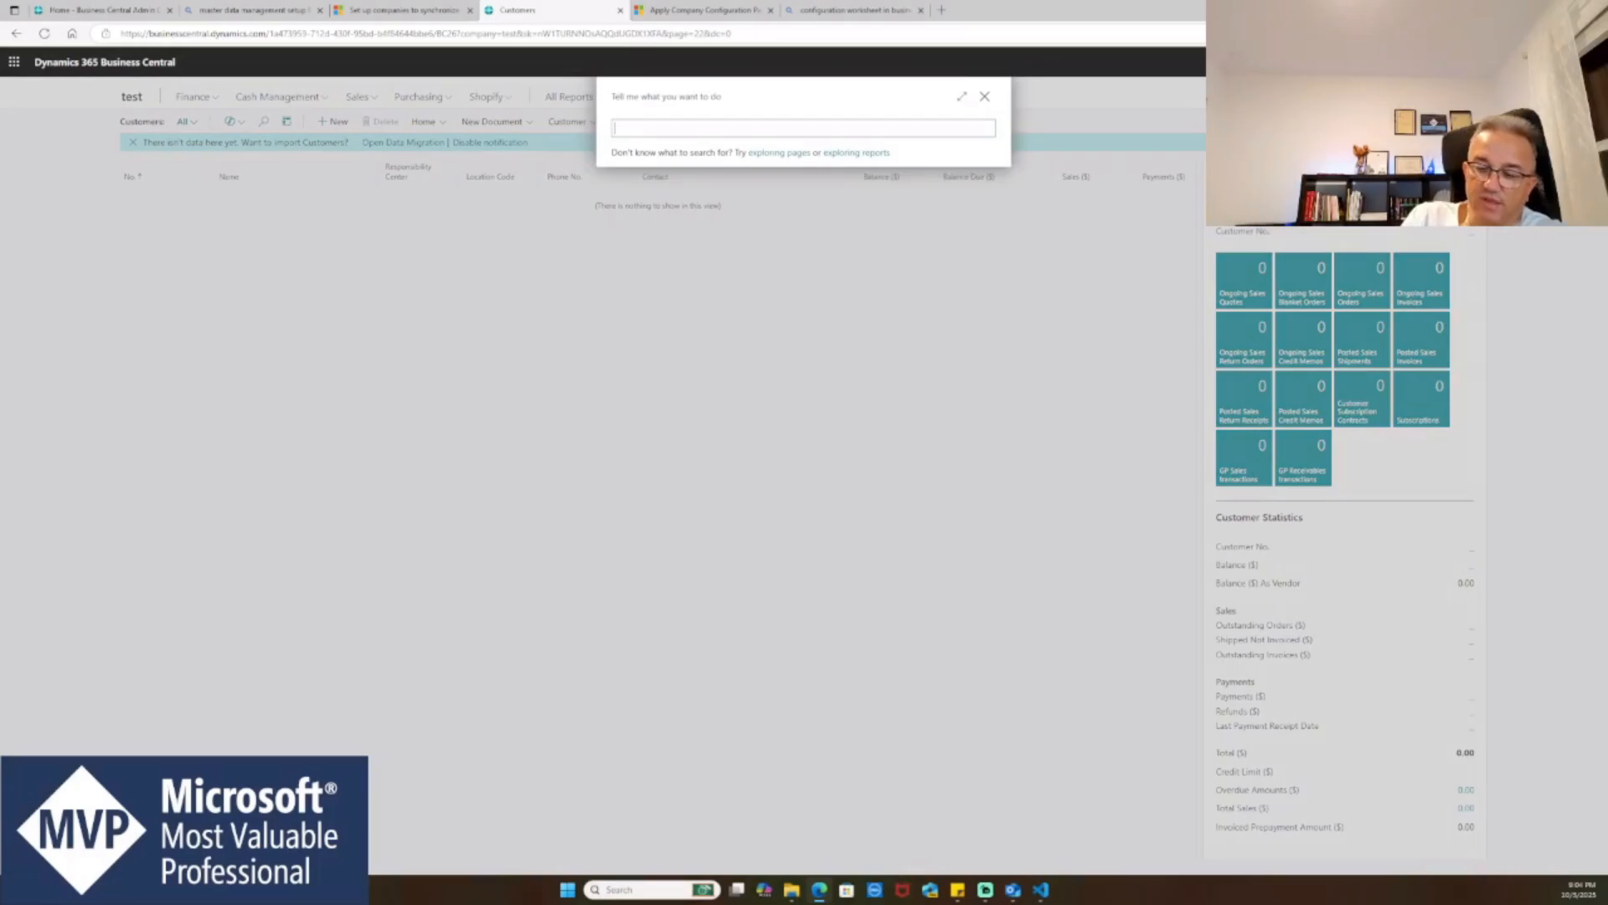
type("test list")
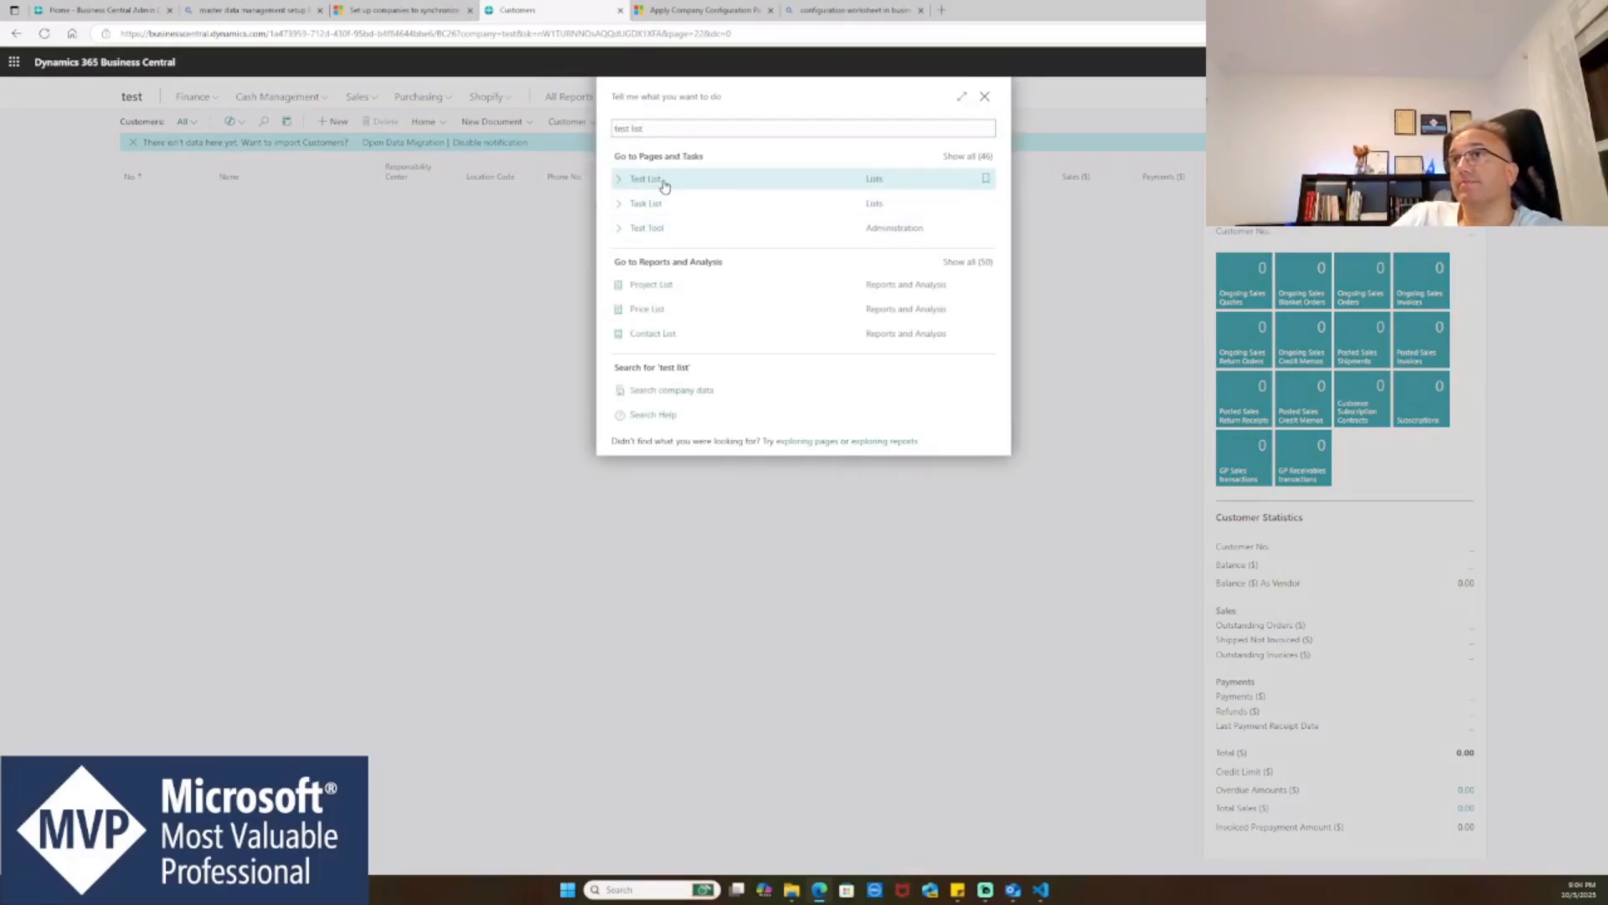
left_click(646, 180)
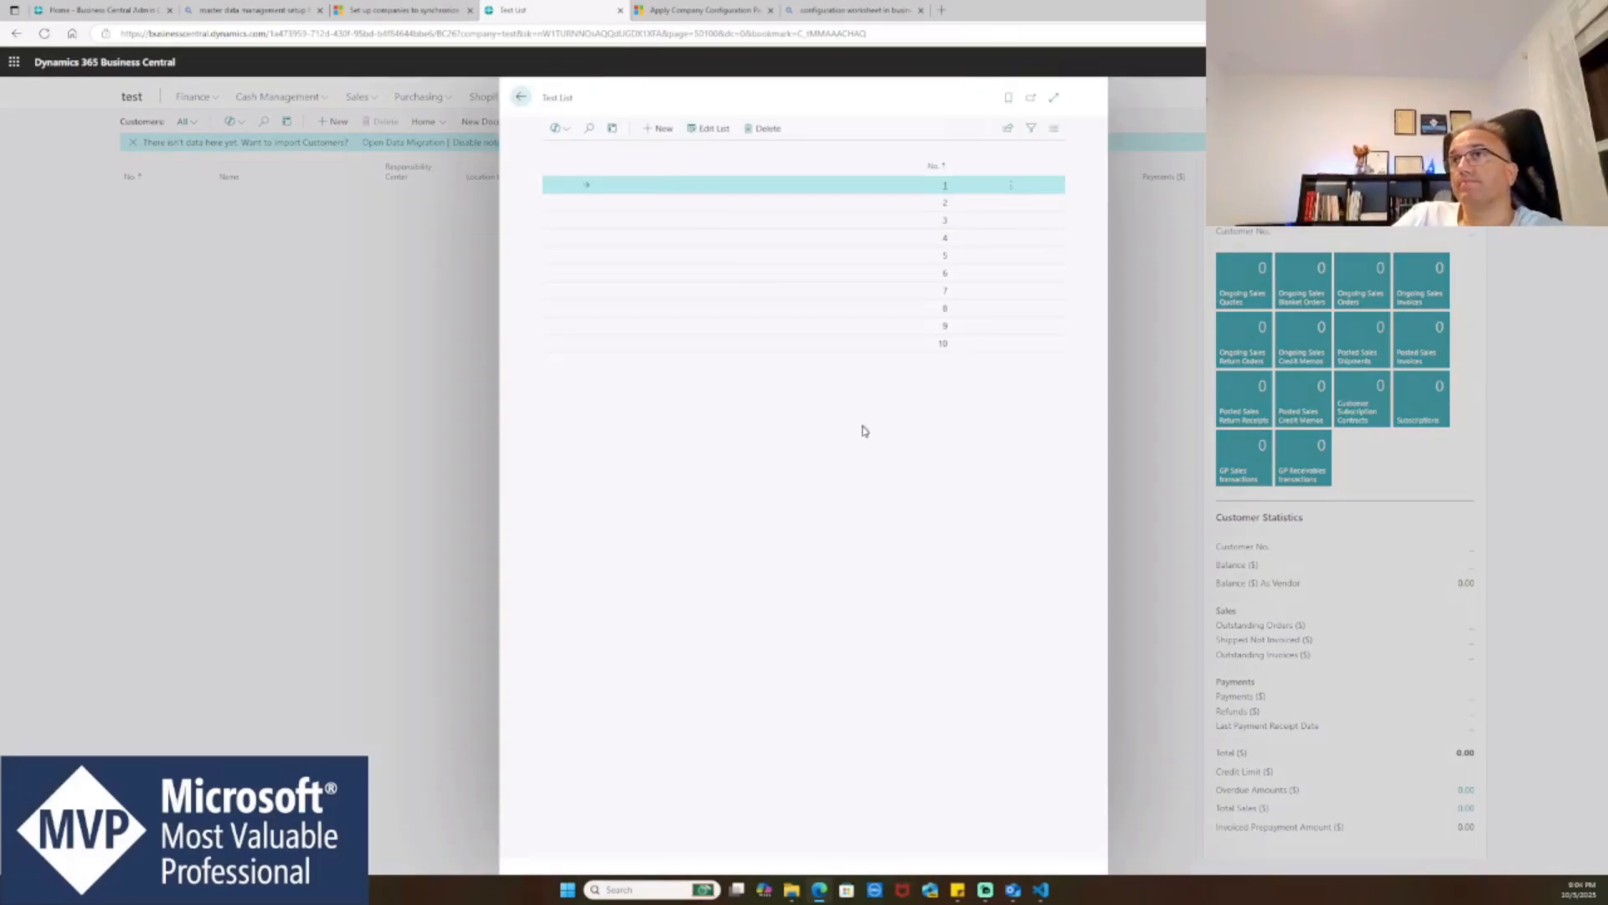
left_click(521, 98)
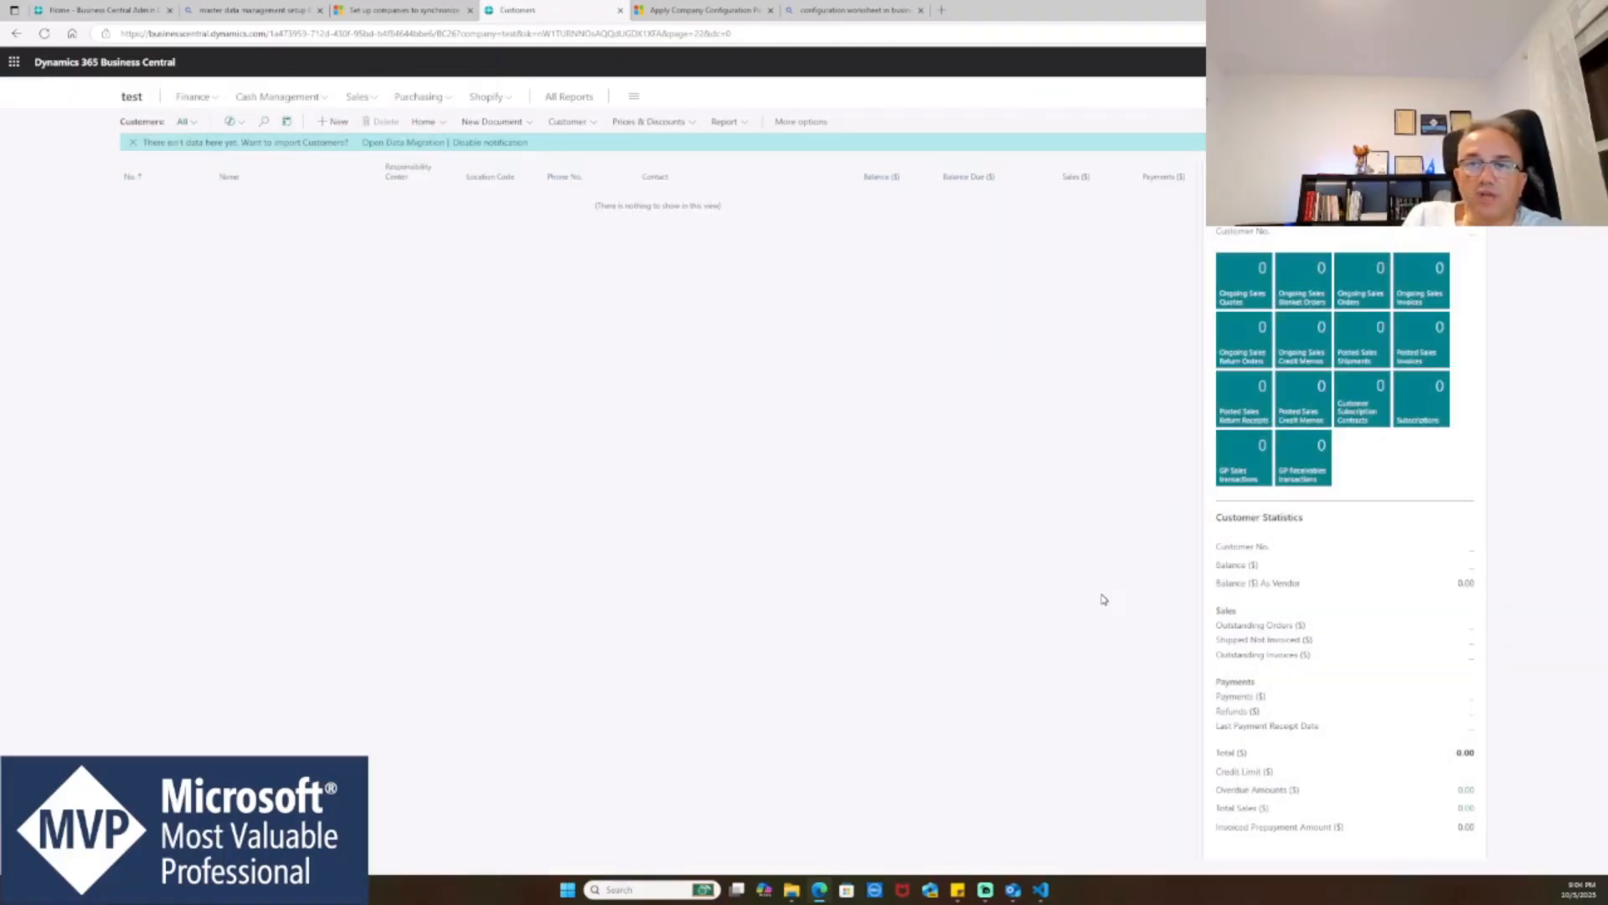